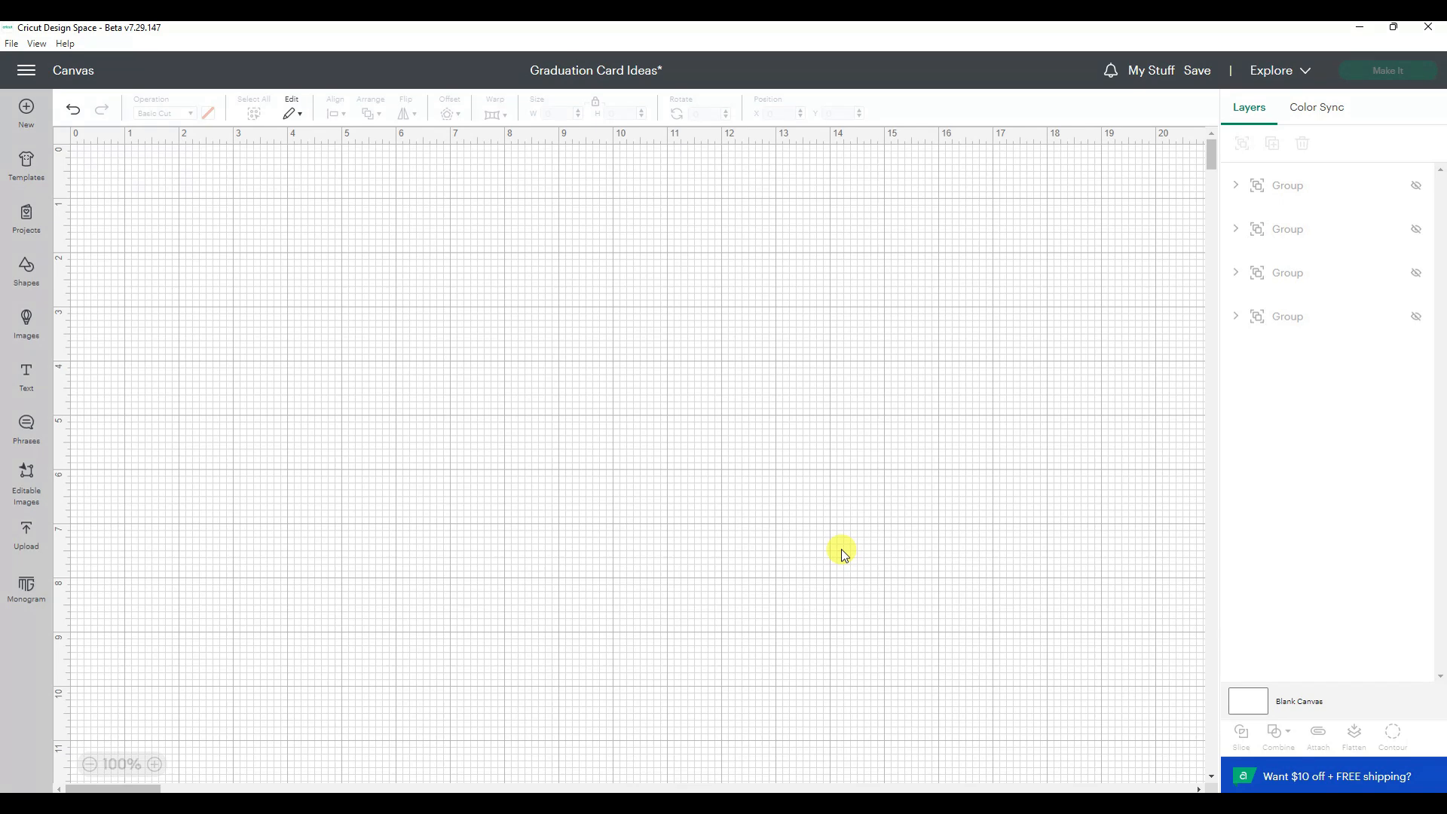
Upload the ClassOf2023_Customize file from the _MadeByShawn folder as a cut image.
{"action": "left_click", "coordinate": [27, 527]}
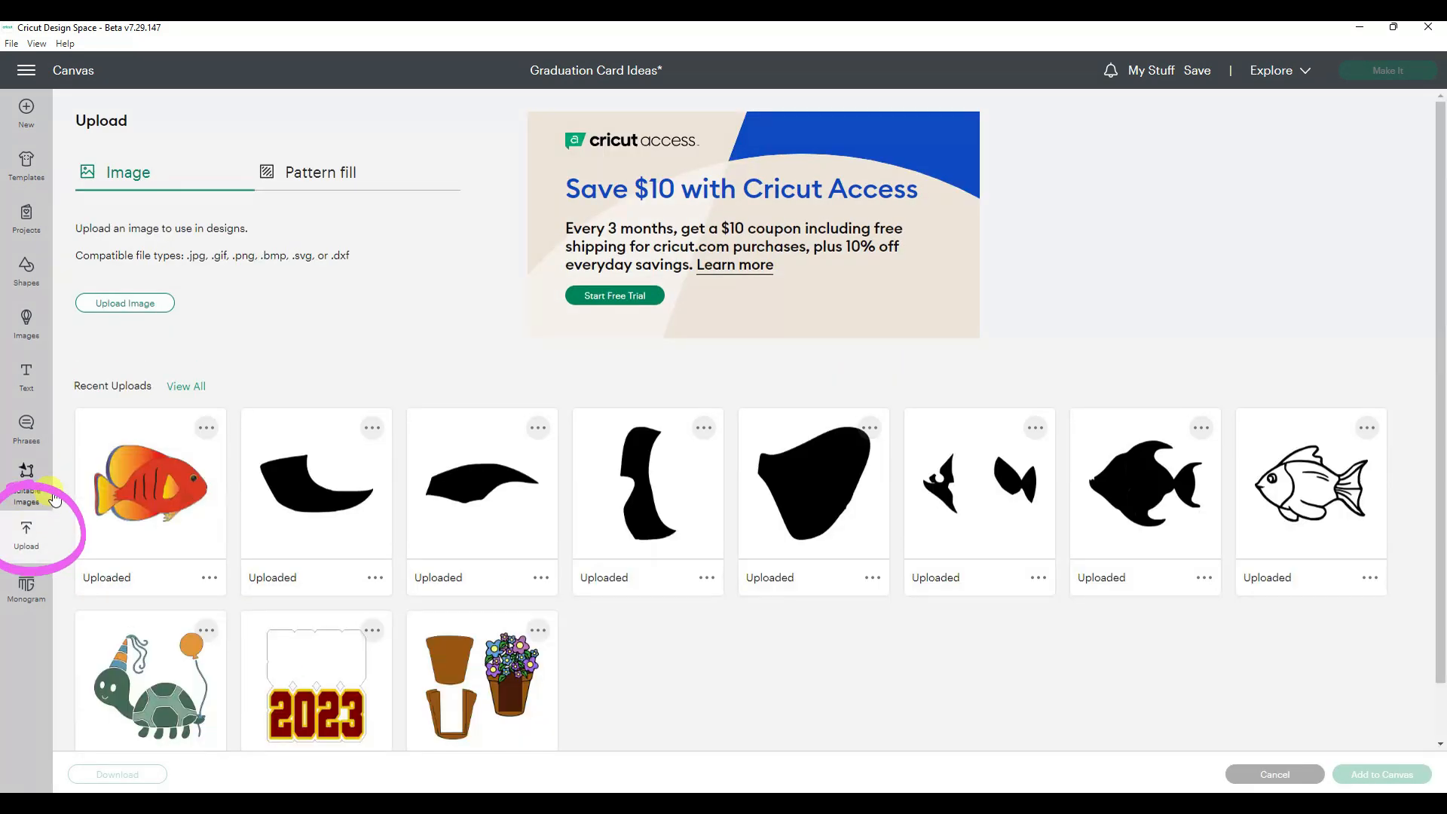
{"action": "left_click", "coordinate": [139, 301]}
{"action": "left_click", "coordinate": [736, 416]}
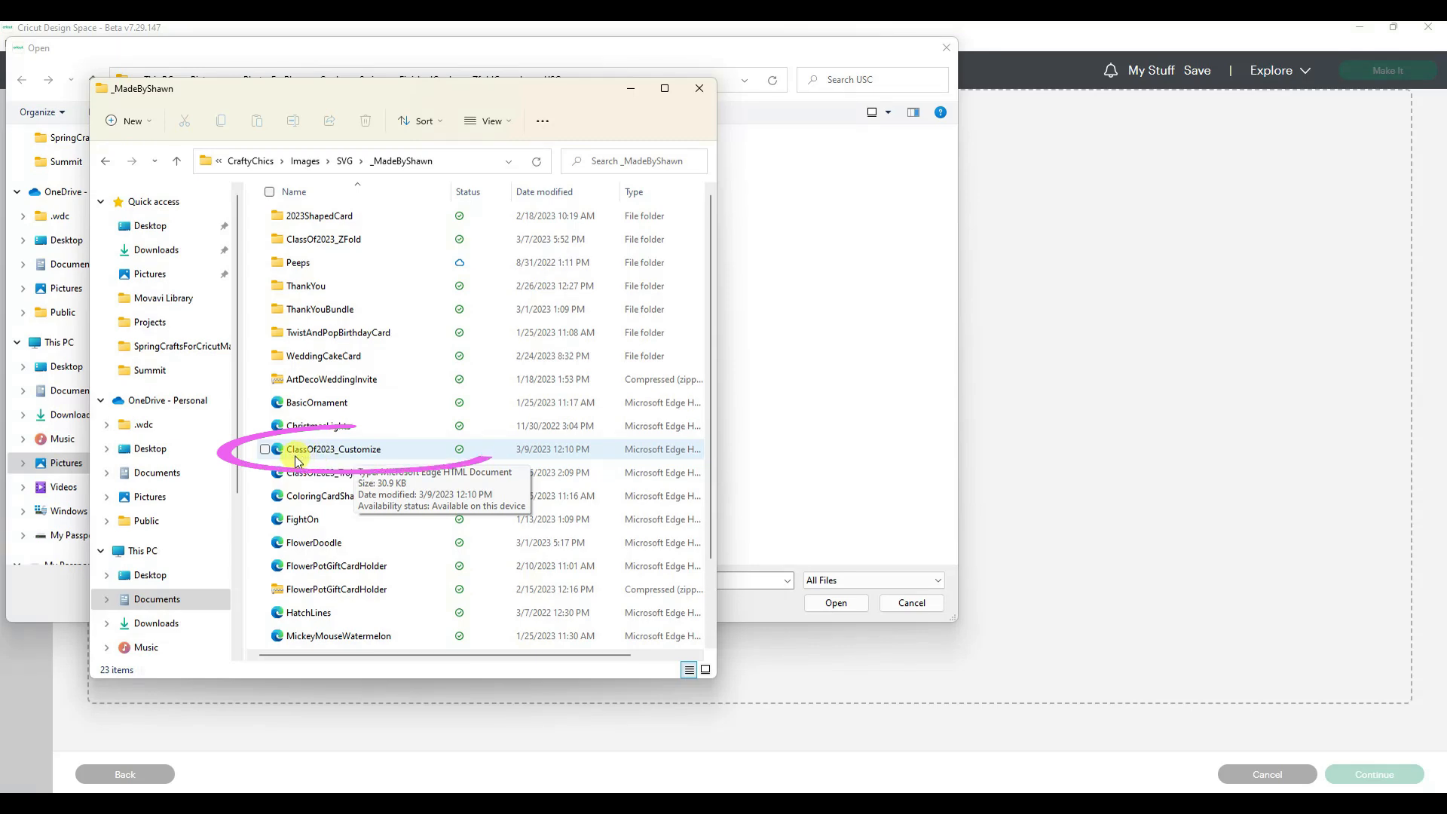
{"action": "double_click", "coordinate": [354, 449]}
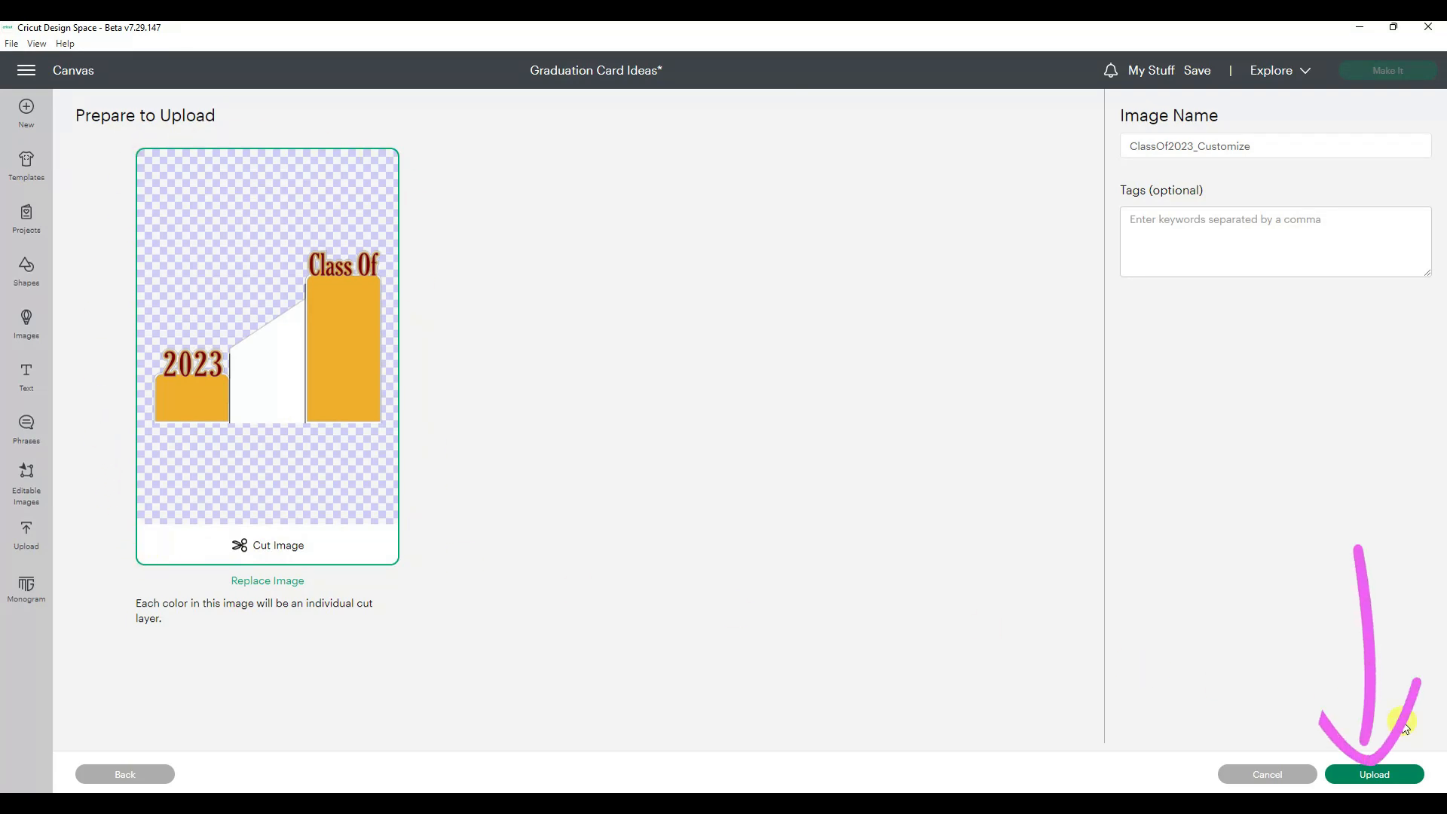
{"action": "left_click", "coordinate": [1370, 776]}
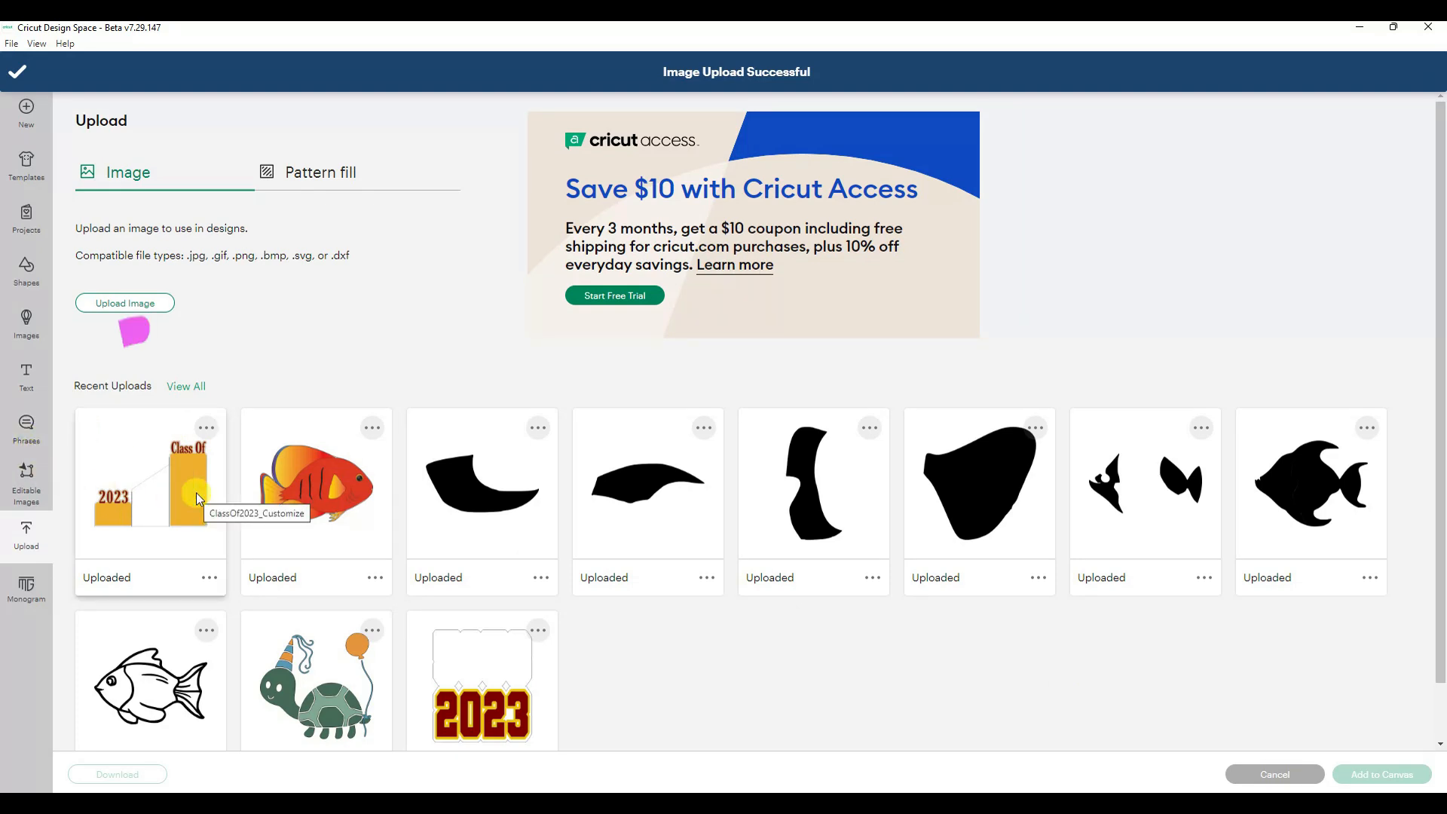
Add the uploaded ClassOf2023_Customize design to the canvas and ungroup it.
{"action": "left_click", "coordinate": [151, 496]}
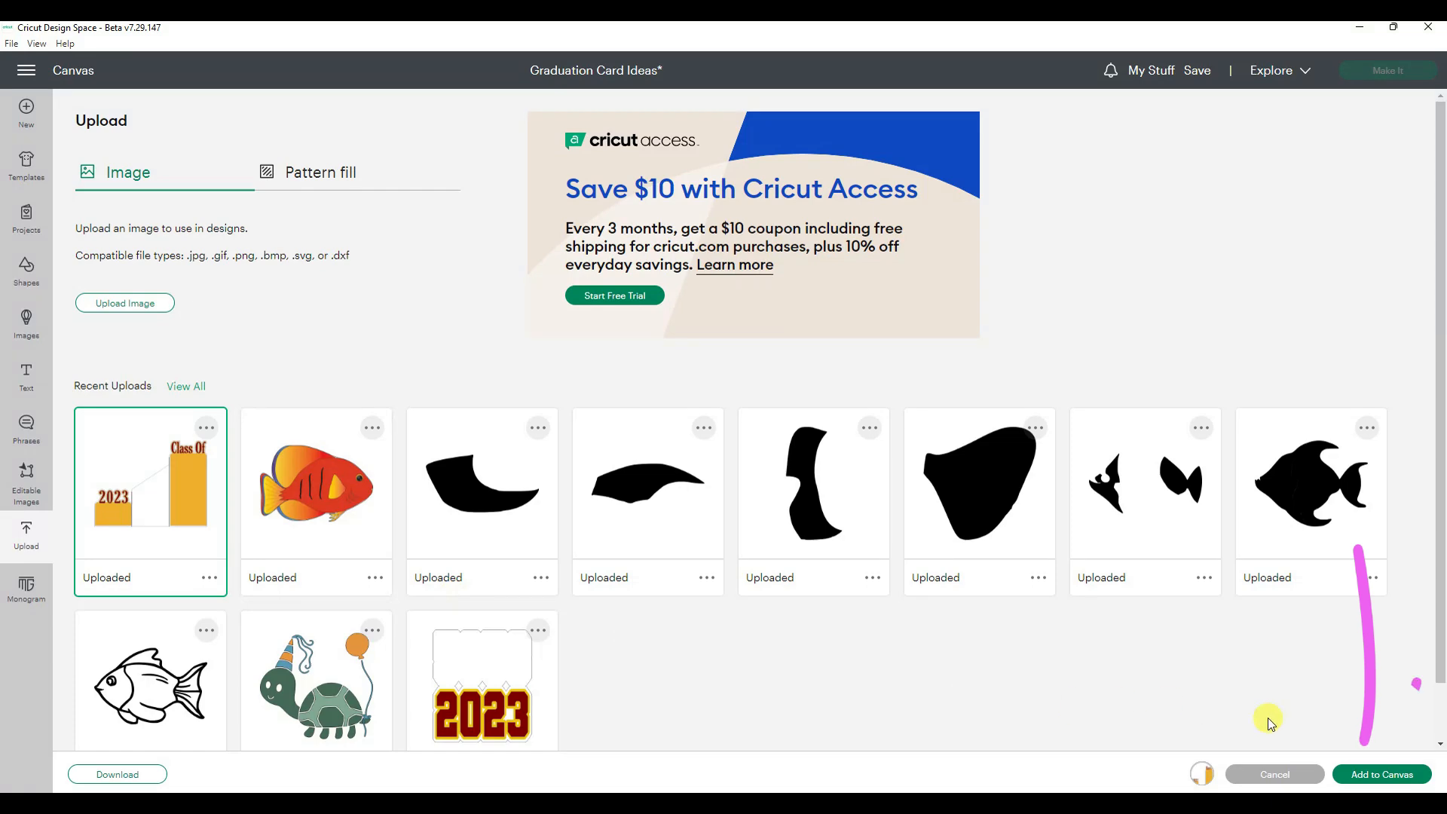
{"action": "left_click", "coordinate": [1382, 773]}
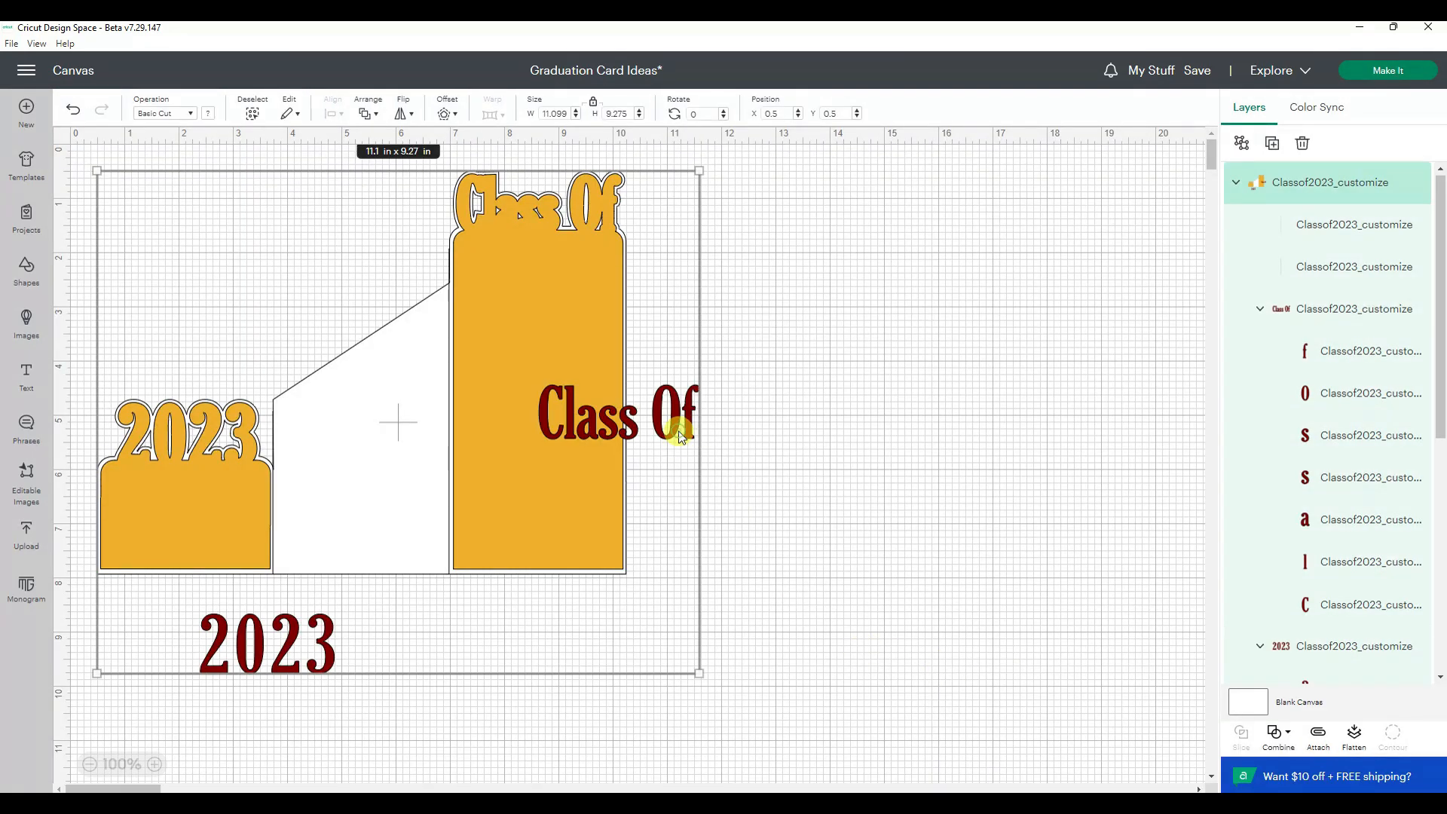
{"action": "left_click", "coordinate": [1242, 142]}
{"action": "left_click", "coordinate": [984, 311]}
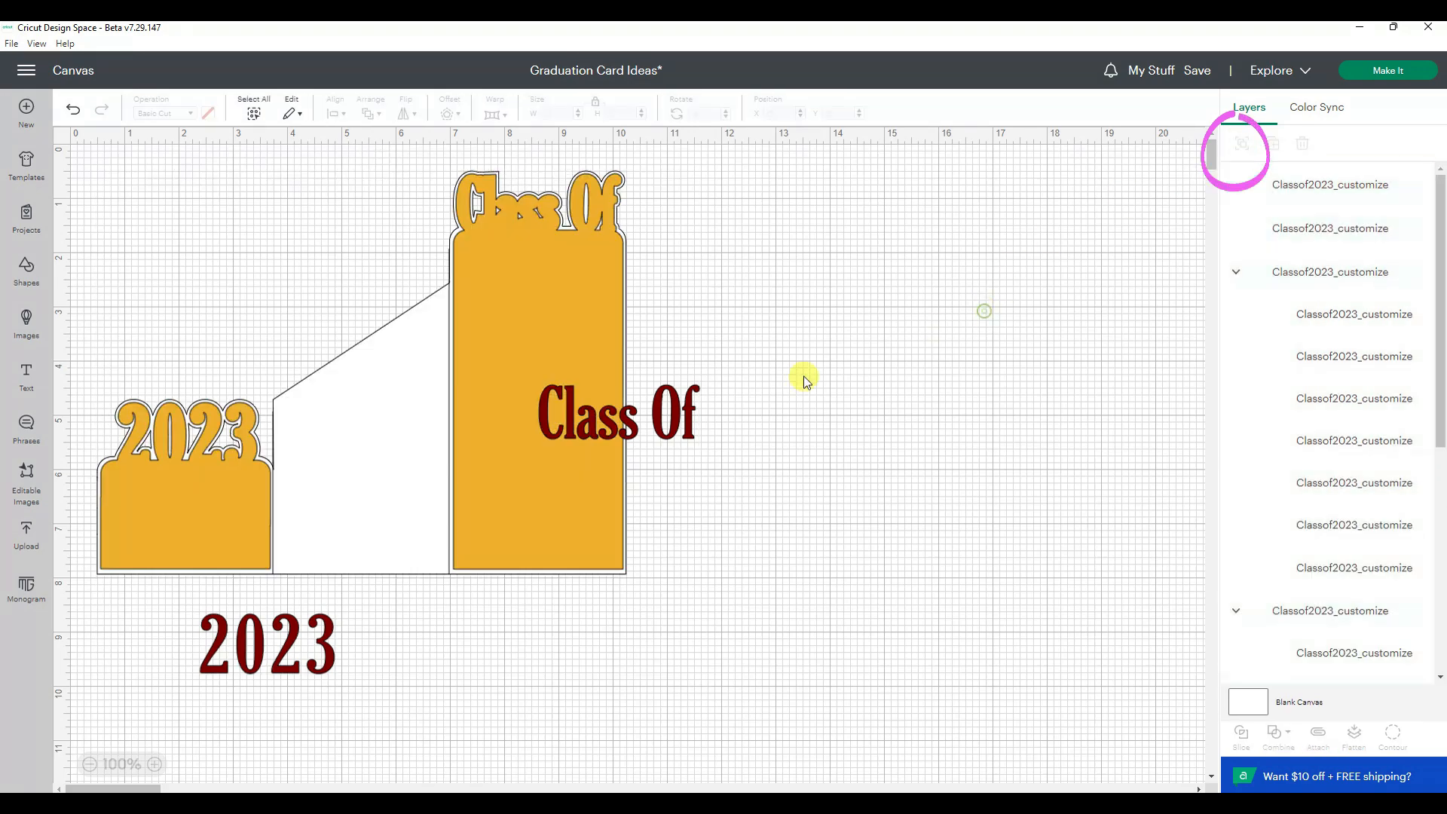
Move the red "Class Of" lettering onto the tall panel's gold title and the red "2023" onto the short panel's gold title.
{"action": "left_click", "coordinate": [685, 421]}
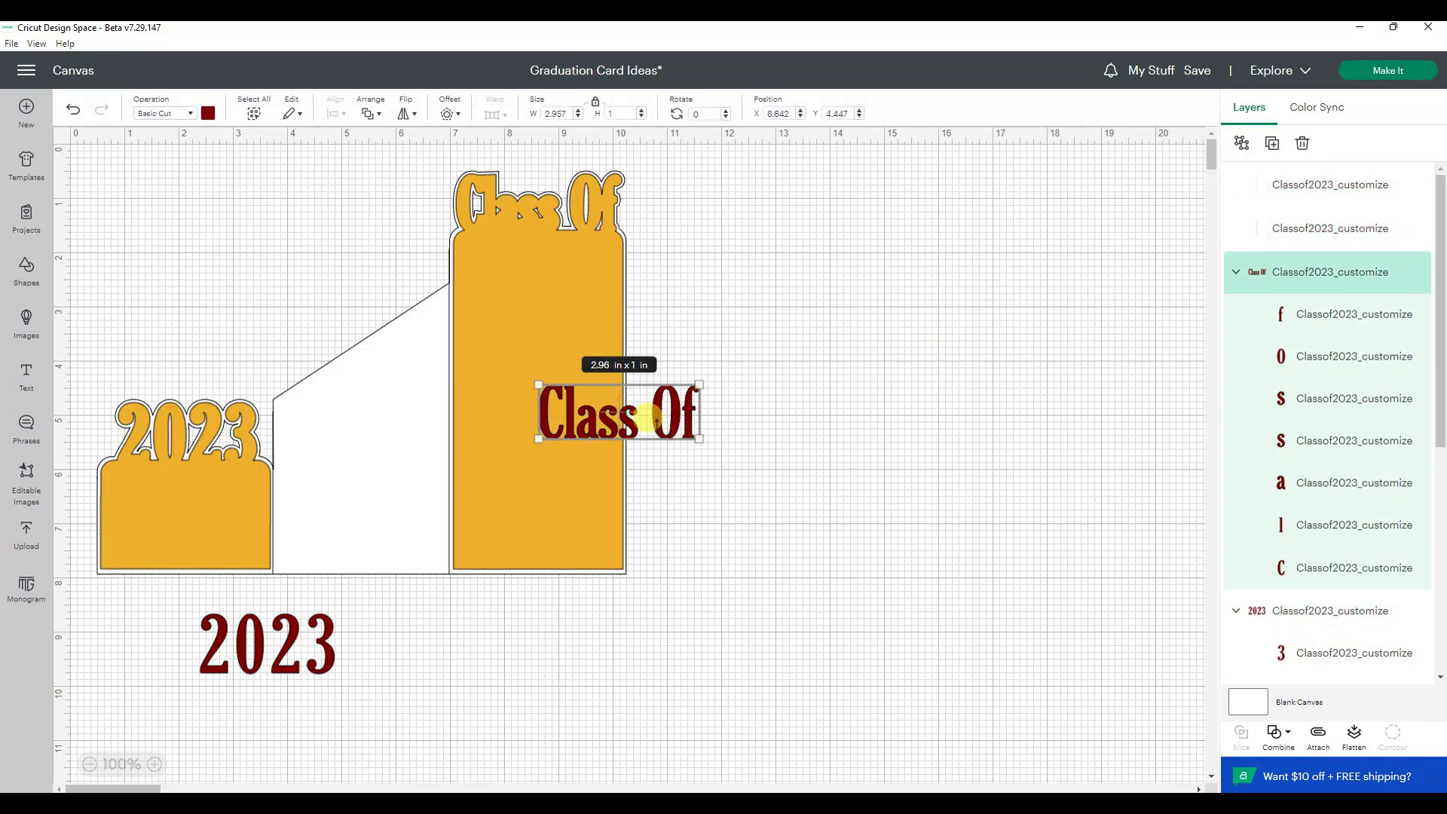
{"action": "left_click_drag", "start_coordinate": [632, 419], "coordinate": [553, 218]}
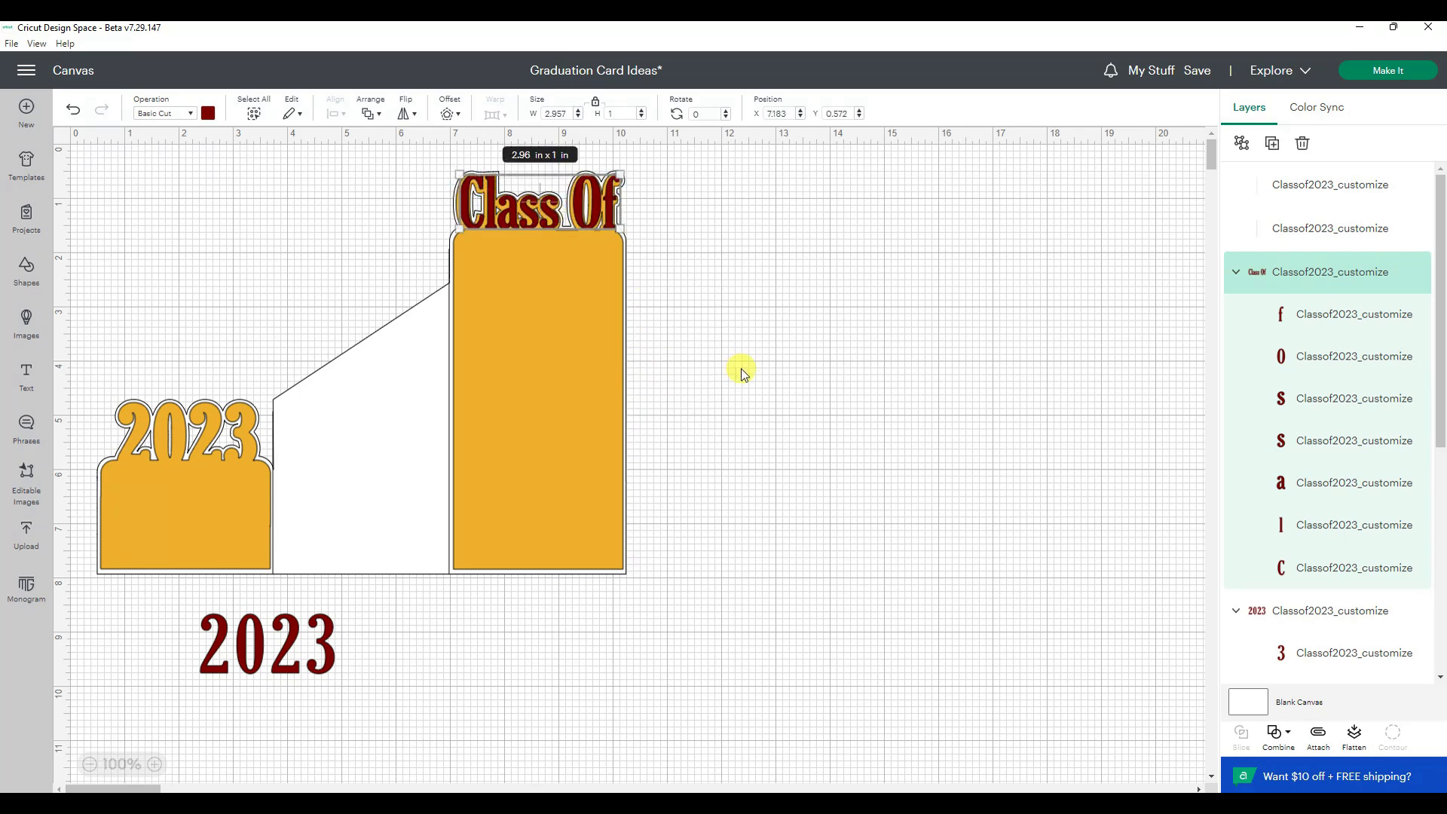
{"action": "left_click", "coordinate": [739, 369]}
{"action": "left_click", "coordinate": [291, 658]}
{"action": "left_click_drag", "start_coordinate": [291, 658], "coordinate": [210, 450]}
{"action": "left_click", "coordinate": [369, 680]}
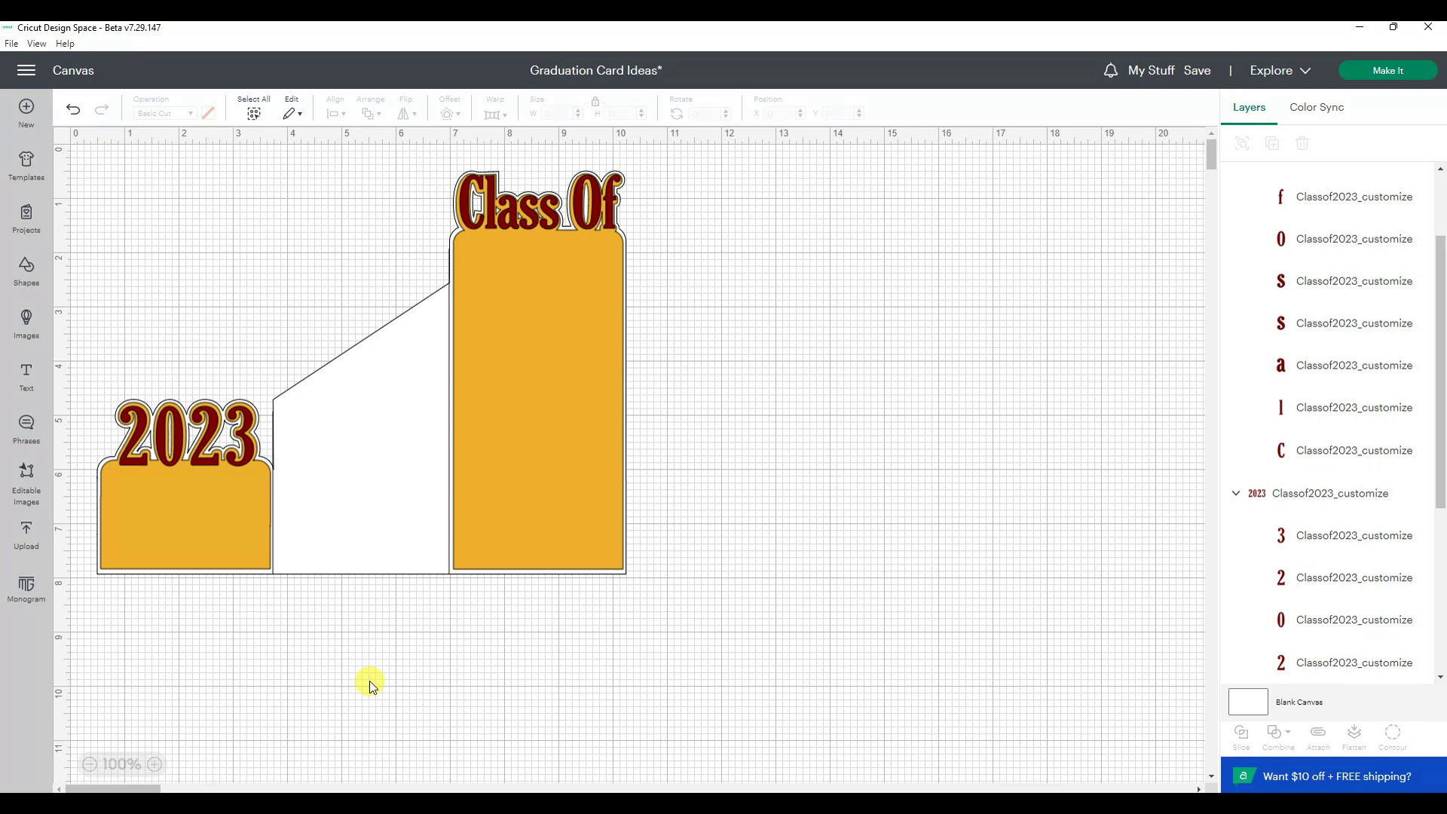
Move the "Class Of" lettering aside to inspect the tall gold panel, and put it back on the panel's title.
{"action": "left_click_drag", "start_coordinate": [553, 215], "coordinate": [814, 220]}
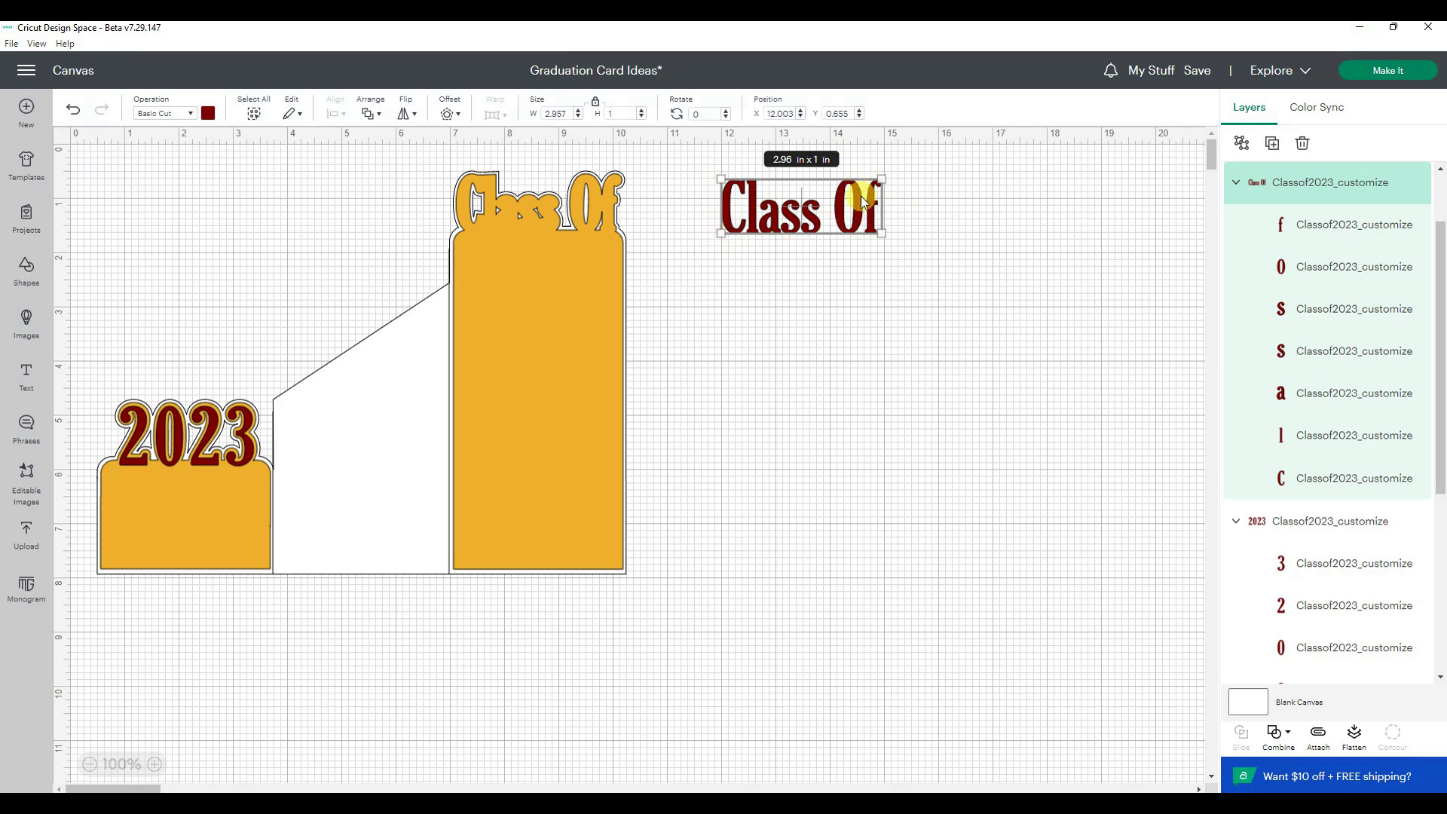
{"action": "left_click", "coordinate": [559, 300]}
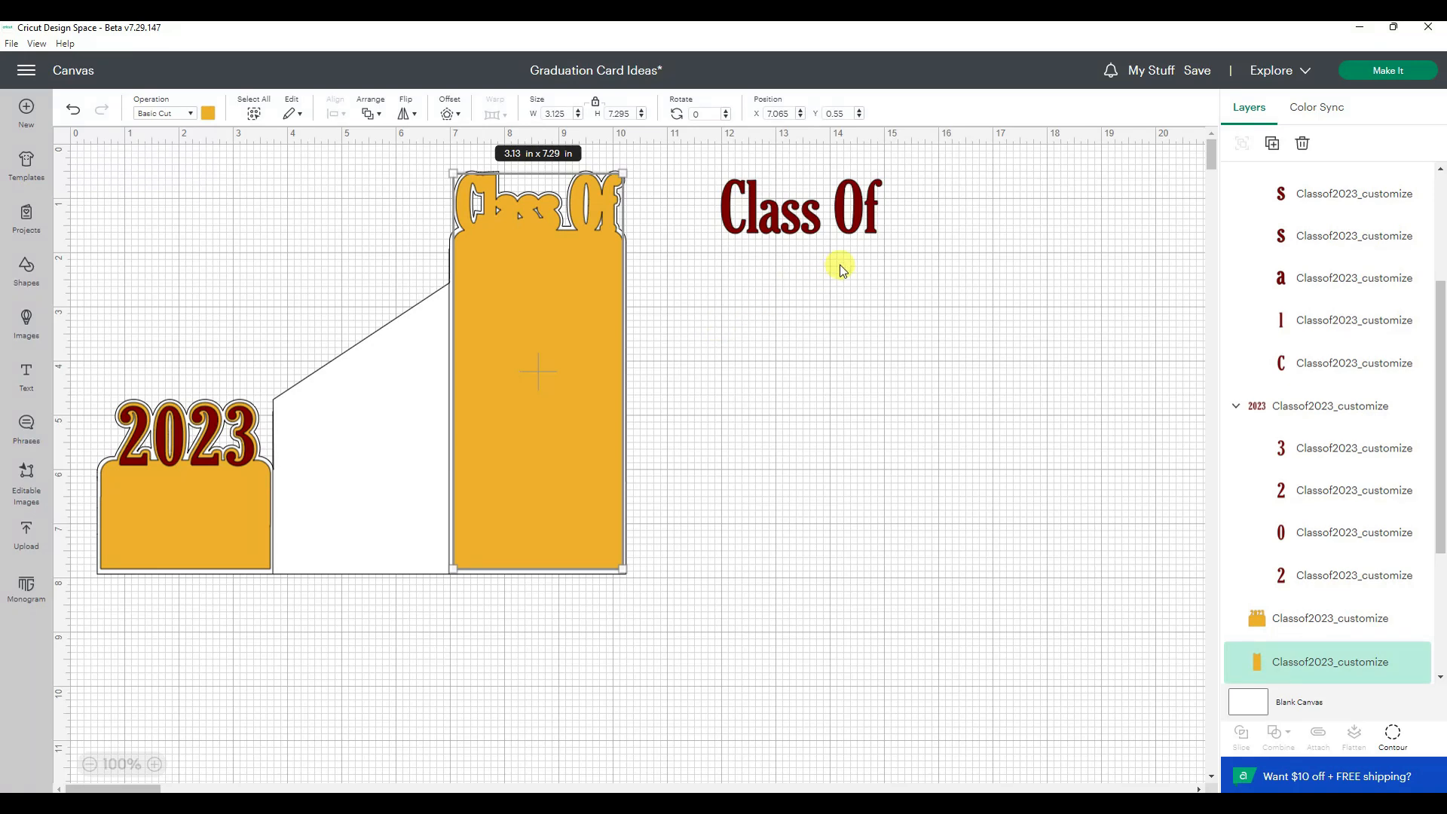
{"action": "left_click", "coordinate": [883, 346]}
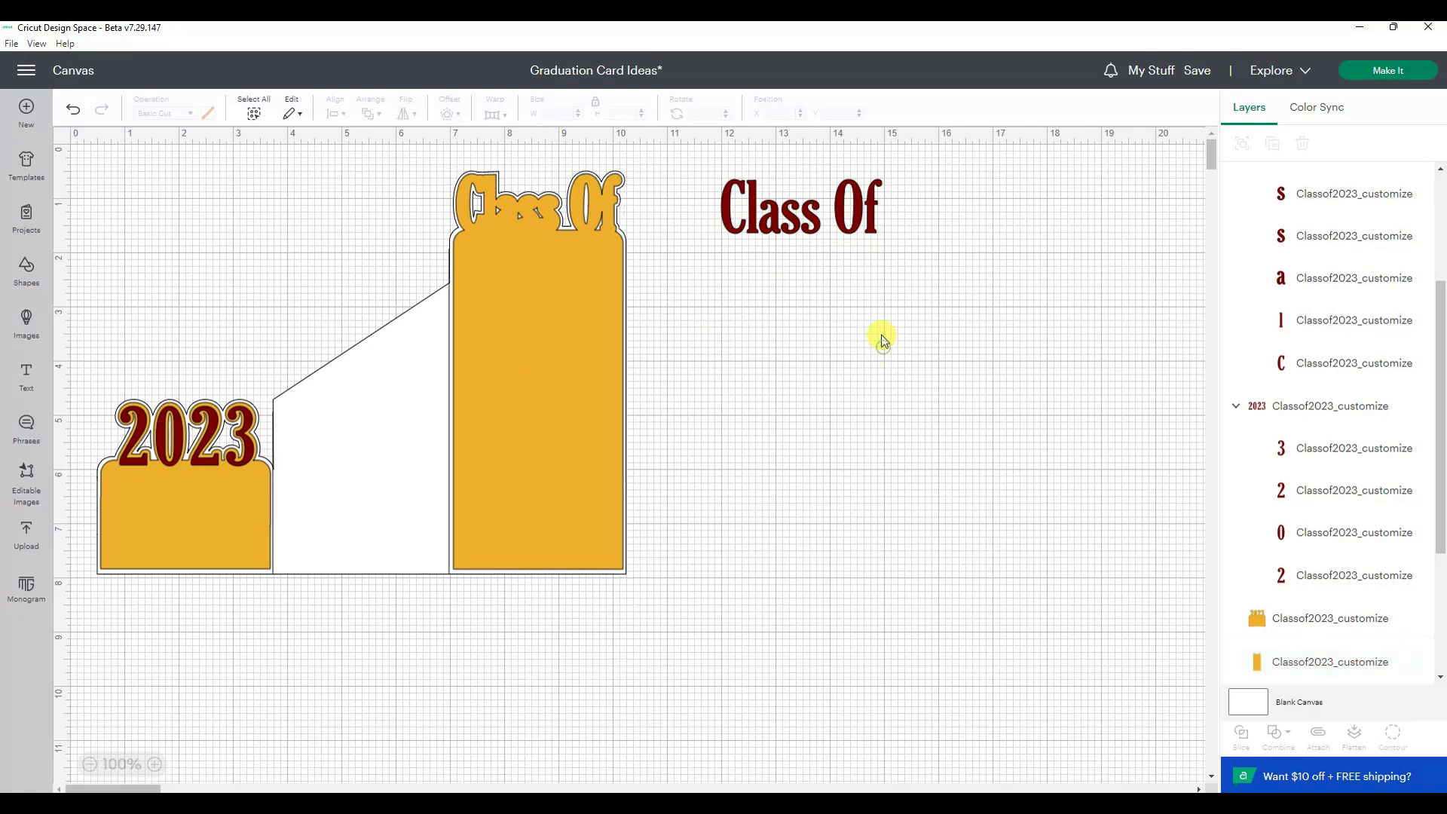
{"action": "left_click_drag", "start_coordinate": [821, 224], "coordinate": [550, 218]}
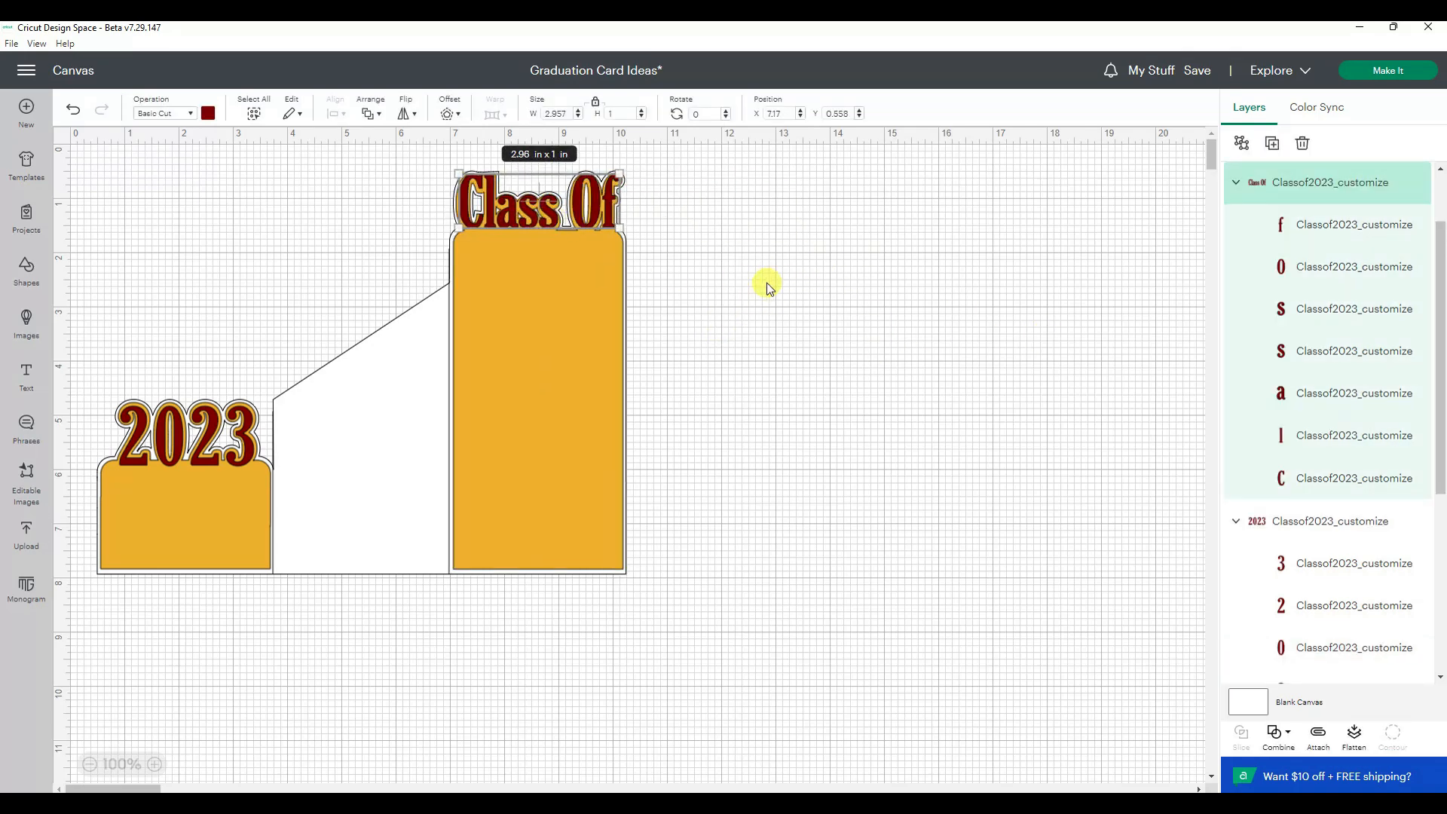
{"action": "left_click", "coordinate": [783, 327]}
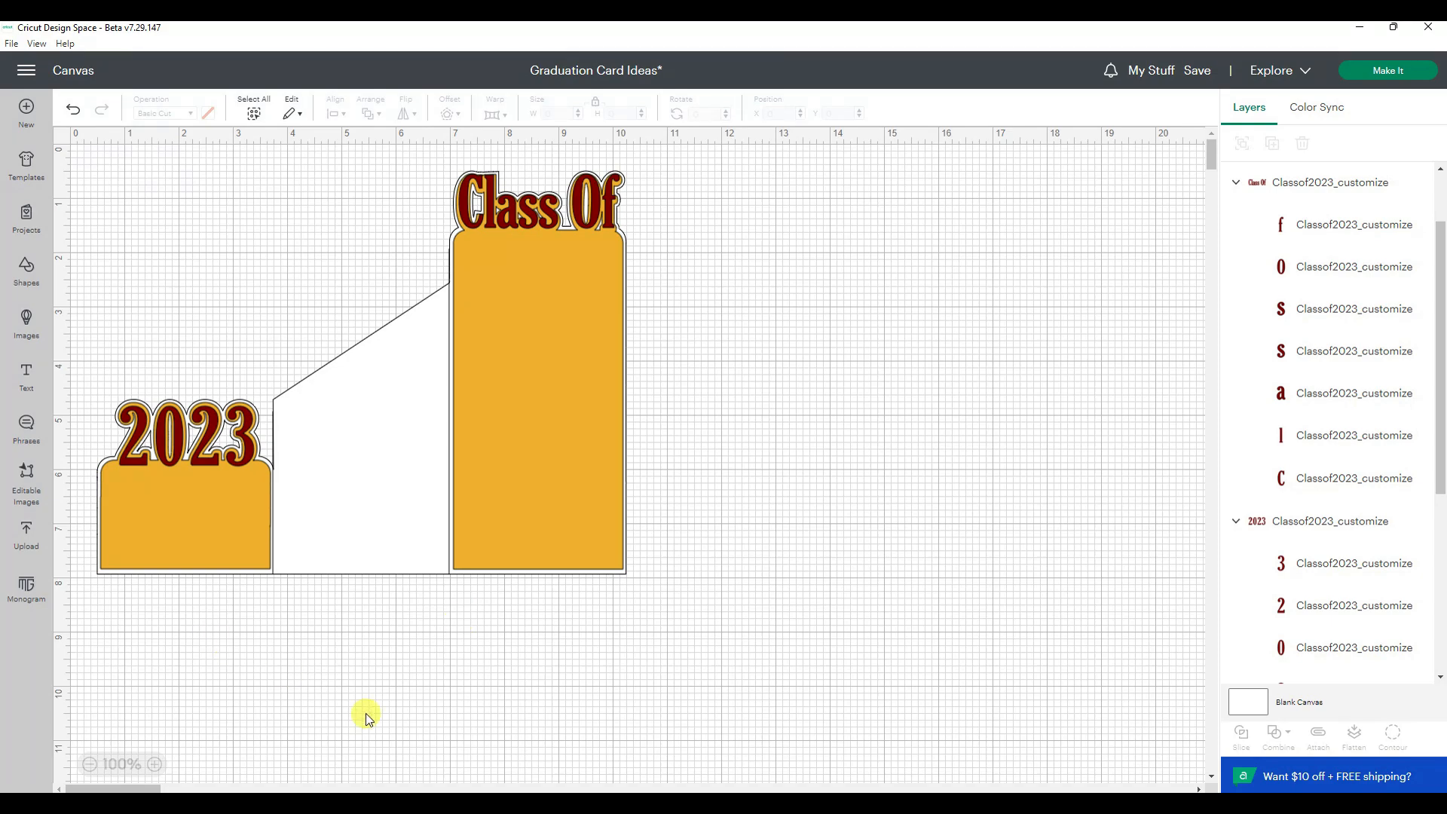
Switch to File Explorer, view the USC helmet logo image full size, and return to the Cricut Design Space canvas.
{"action": "mouse_move", "coordinate": [663, 803]}
{"action": "left_click", "coordinate": [616, 725]}
{"action": "left_click", "coordinate": [476, 333]}
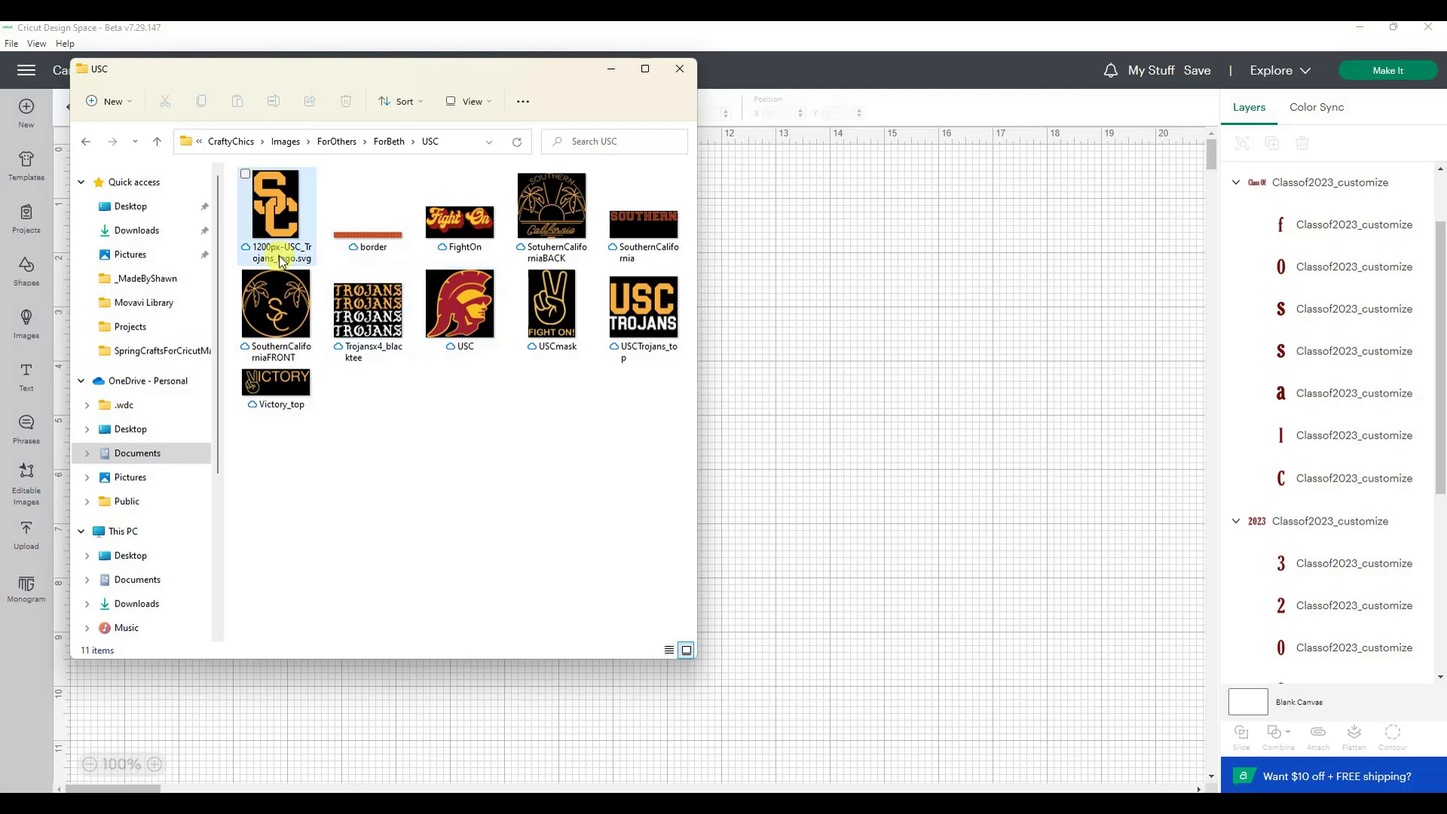
{"action": "left_click", "coordinate": [463, 314]}
{"action": "double_click", "coordinate": [463, 315]}
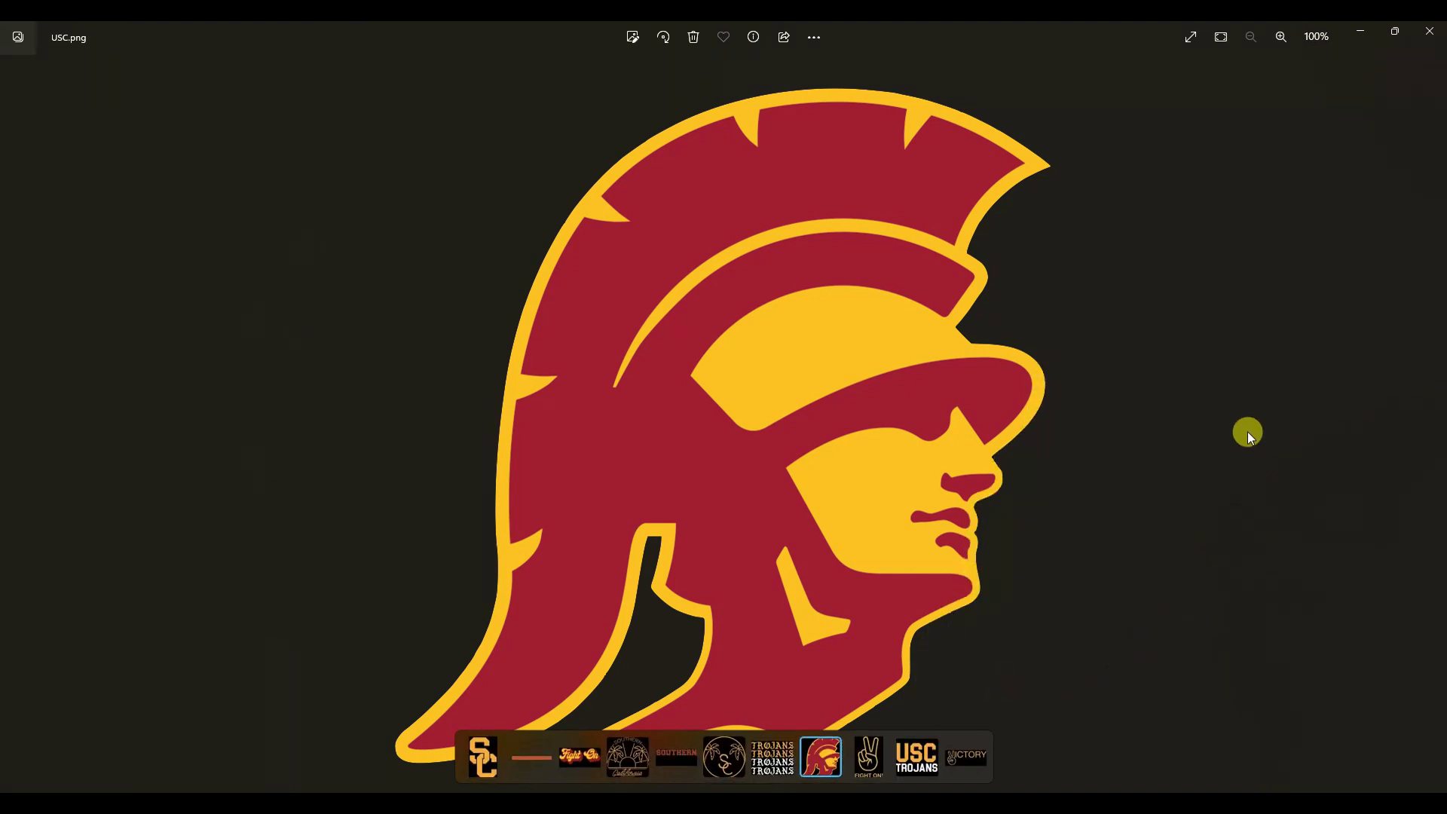
{"action": "left_click", "coordinate": [1430, 32]}
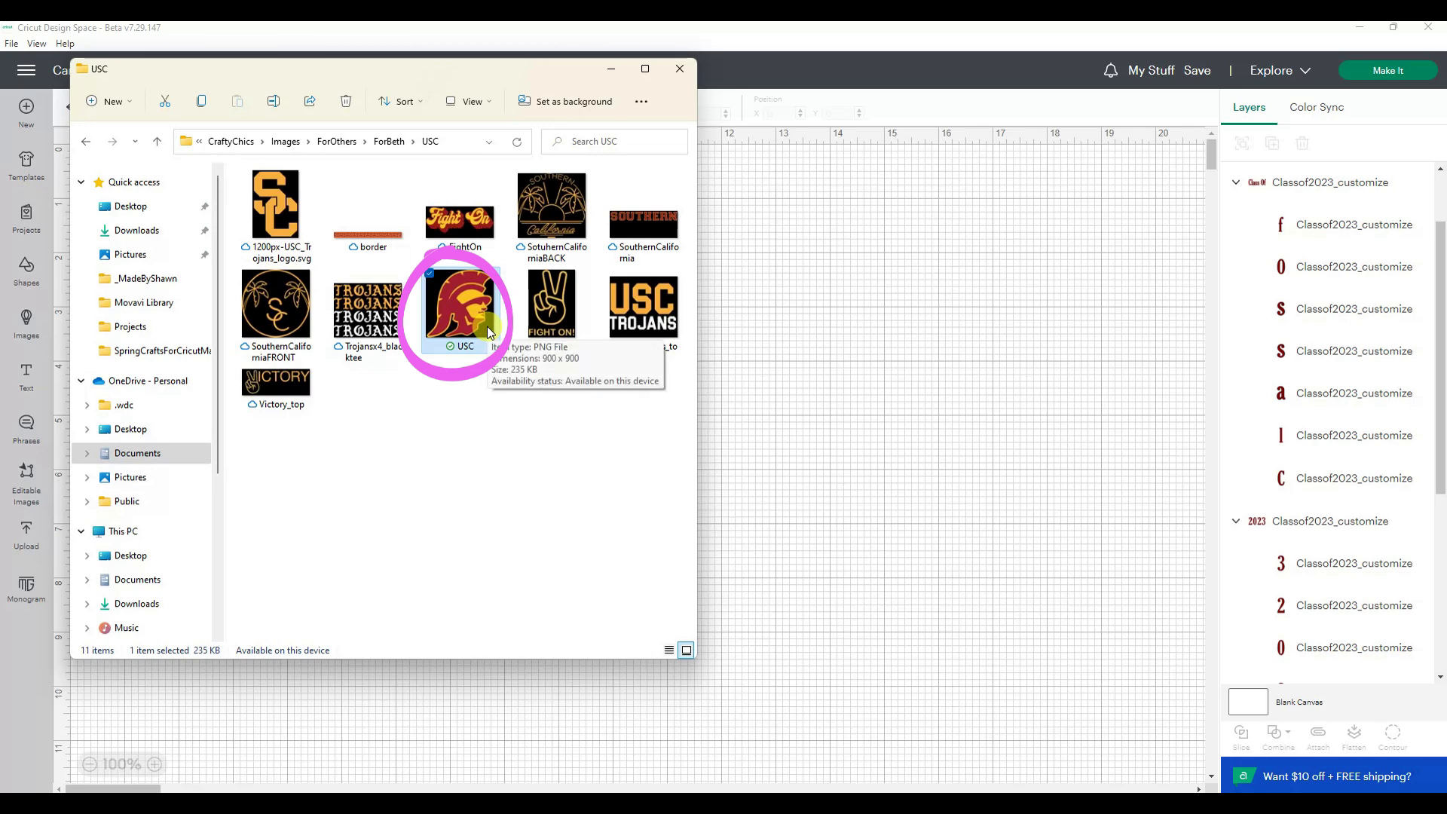
{"action": "left_click", "coordinate": [904, 280]}
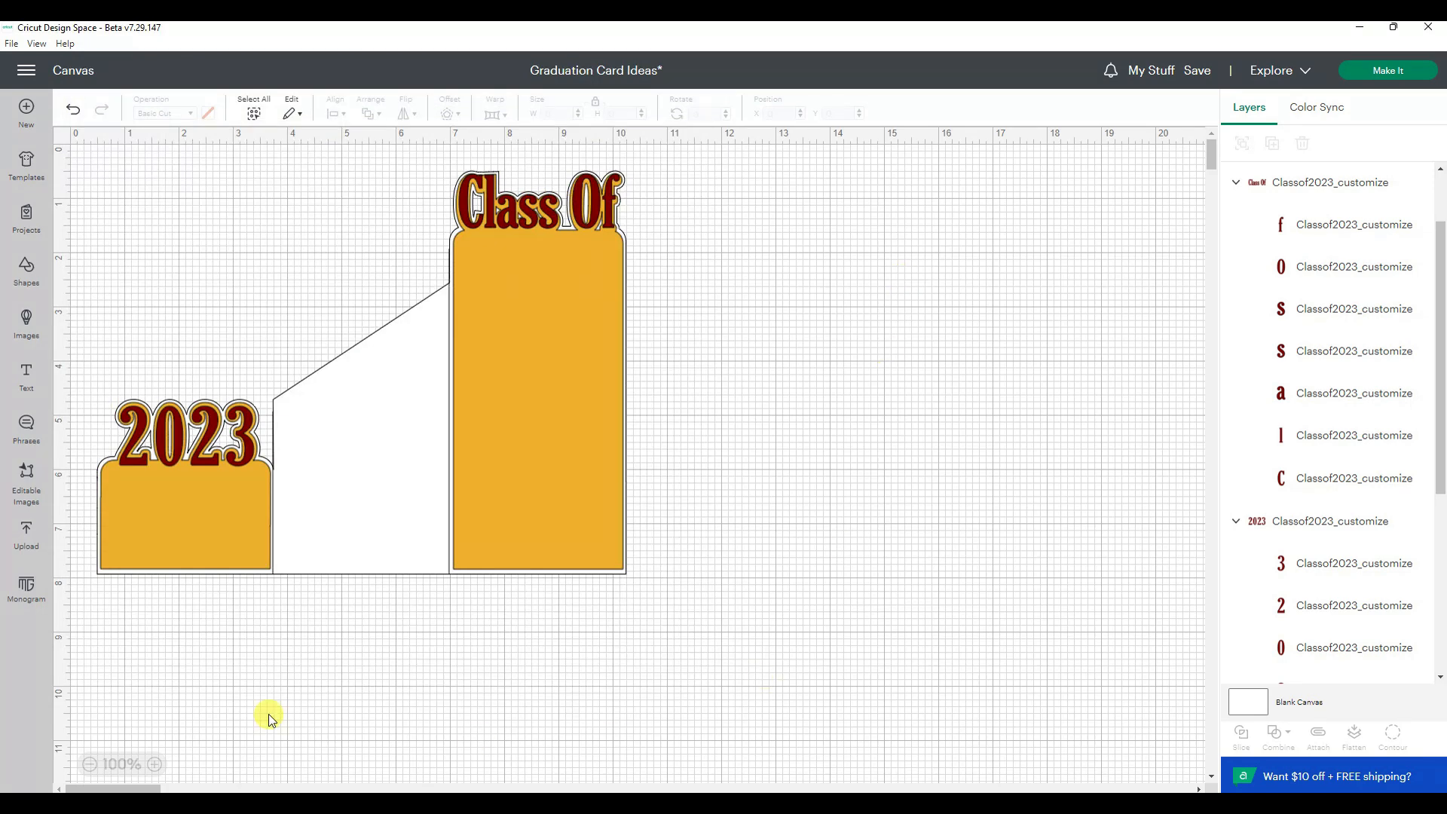
Start a new image upload and choose the USC helmet logo from the USC folder under Images, ForOthers.
{"action": "left_click", "coordinate": [29, 527]}
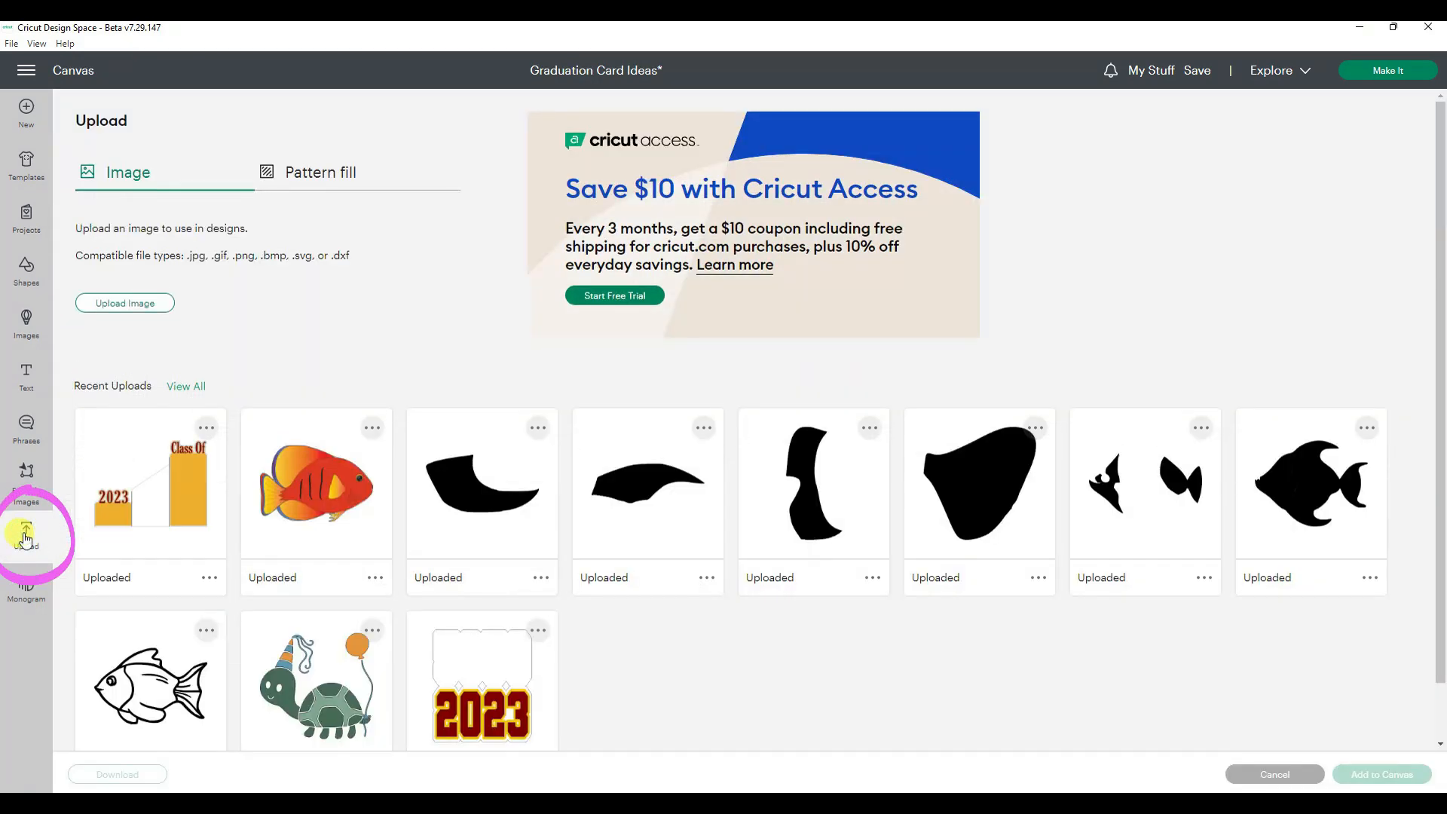
{"action": "left_click", "coordinate": [123, 303]}
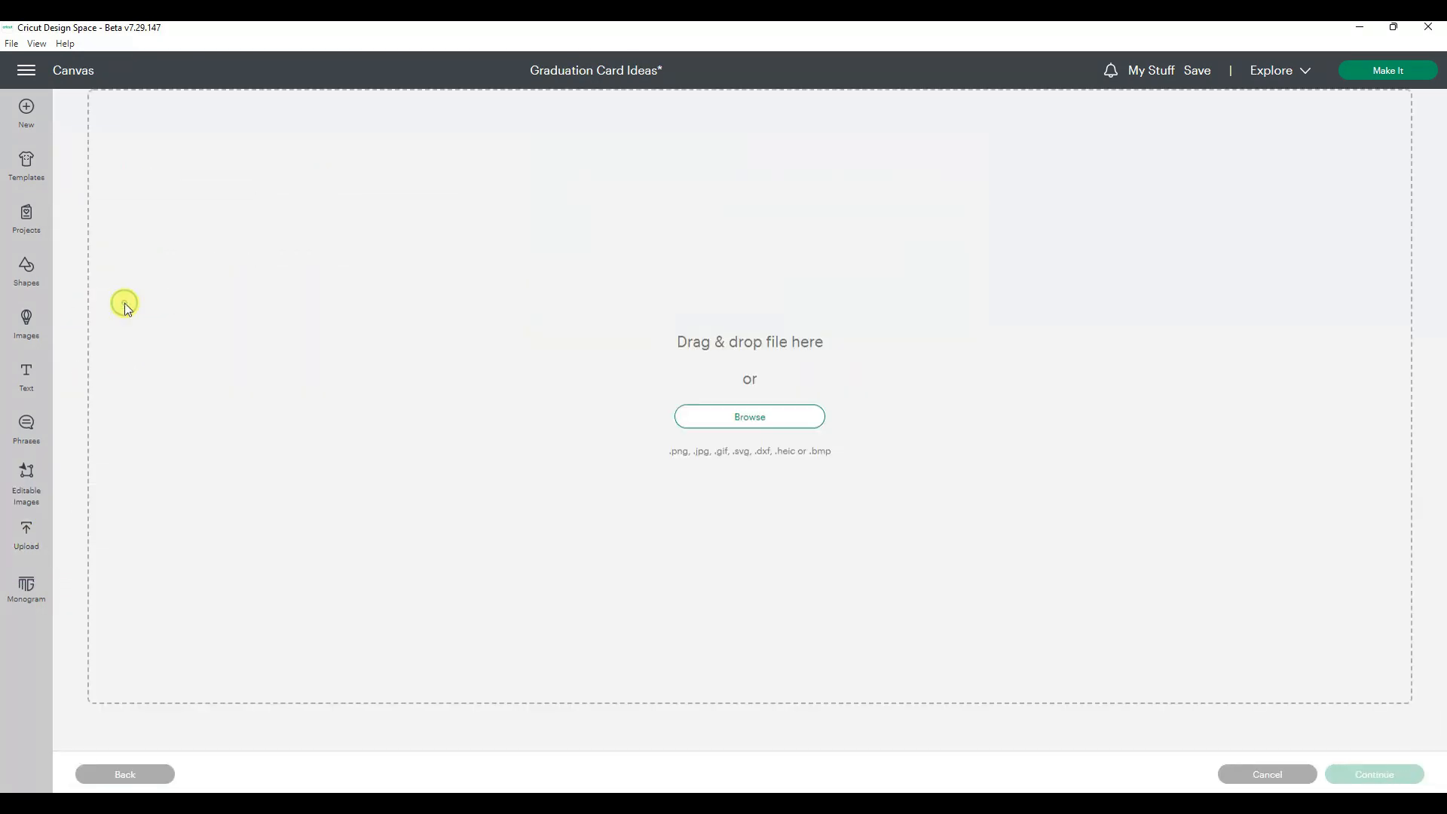
{"action": "left_click", "coordinate": [782, 424]}
{"action": "left_click", "coordinate": [381, 80]}
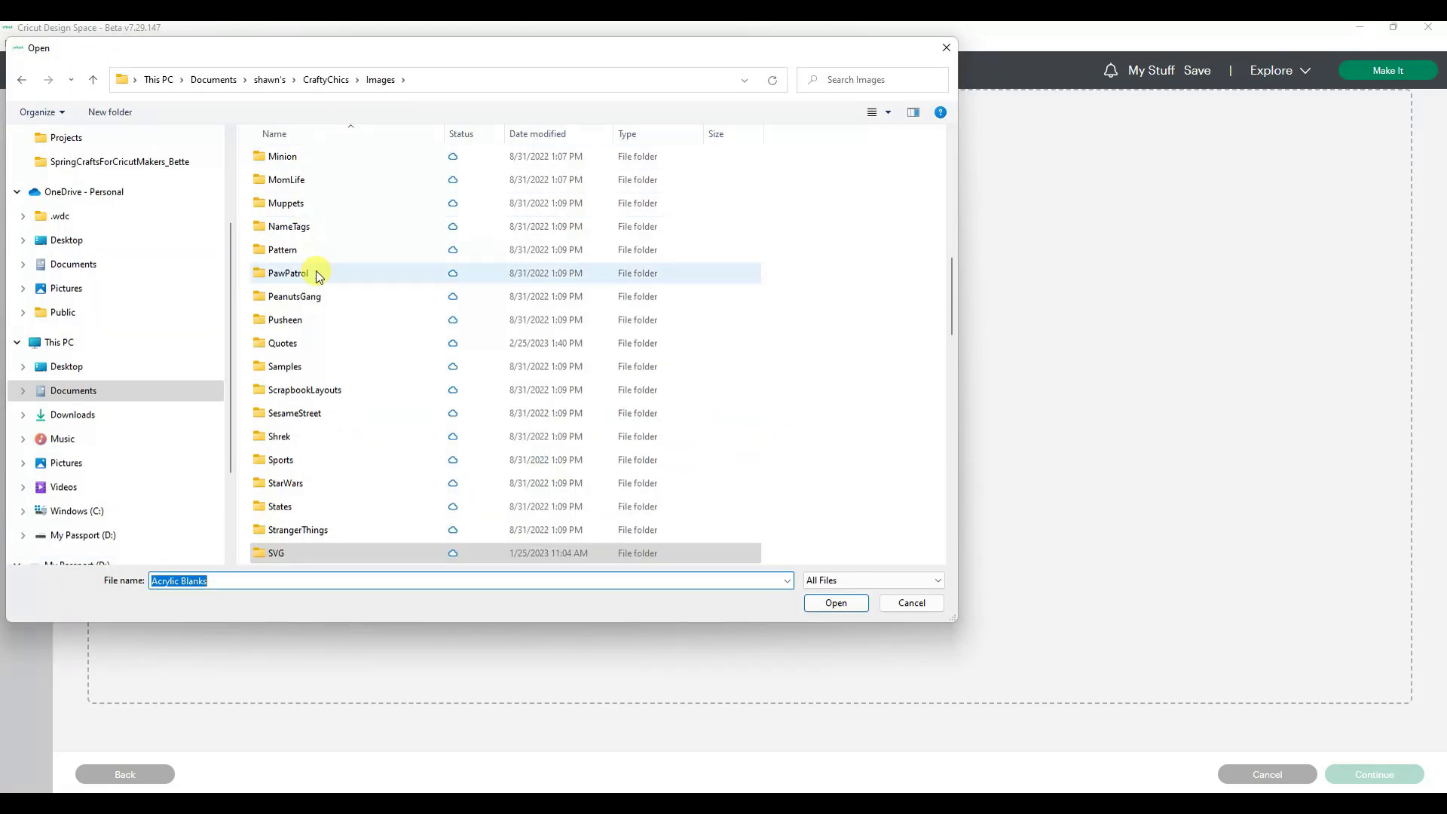
{"action": "double_click", "coordinate": [336, 412]}
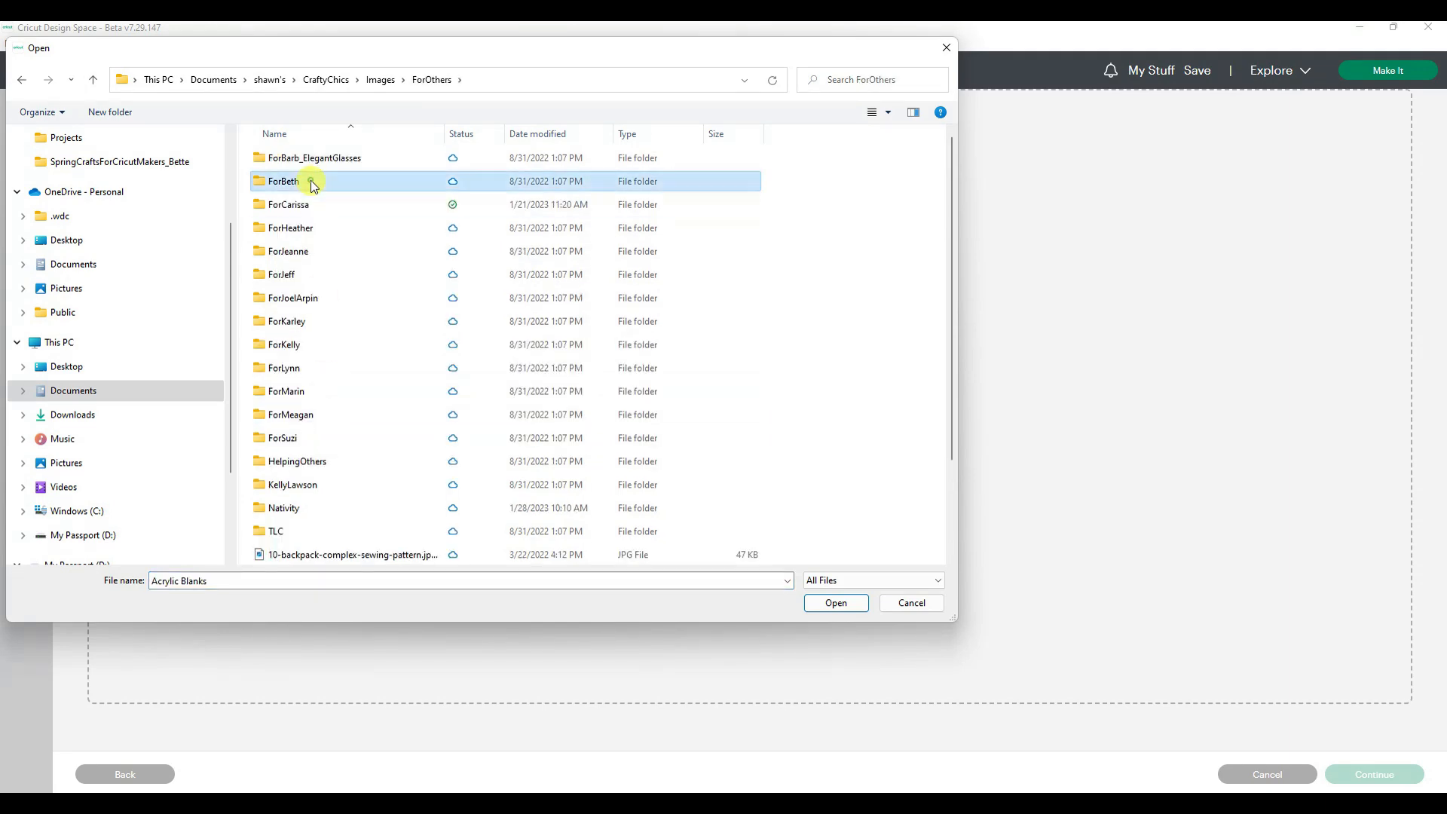
{"action": "double_click", "coordinate": [313, 184]}
{"action": "double_click", "coordinate": [282, 275]}
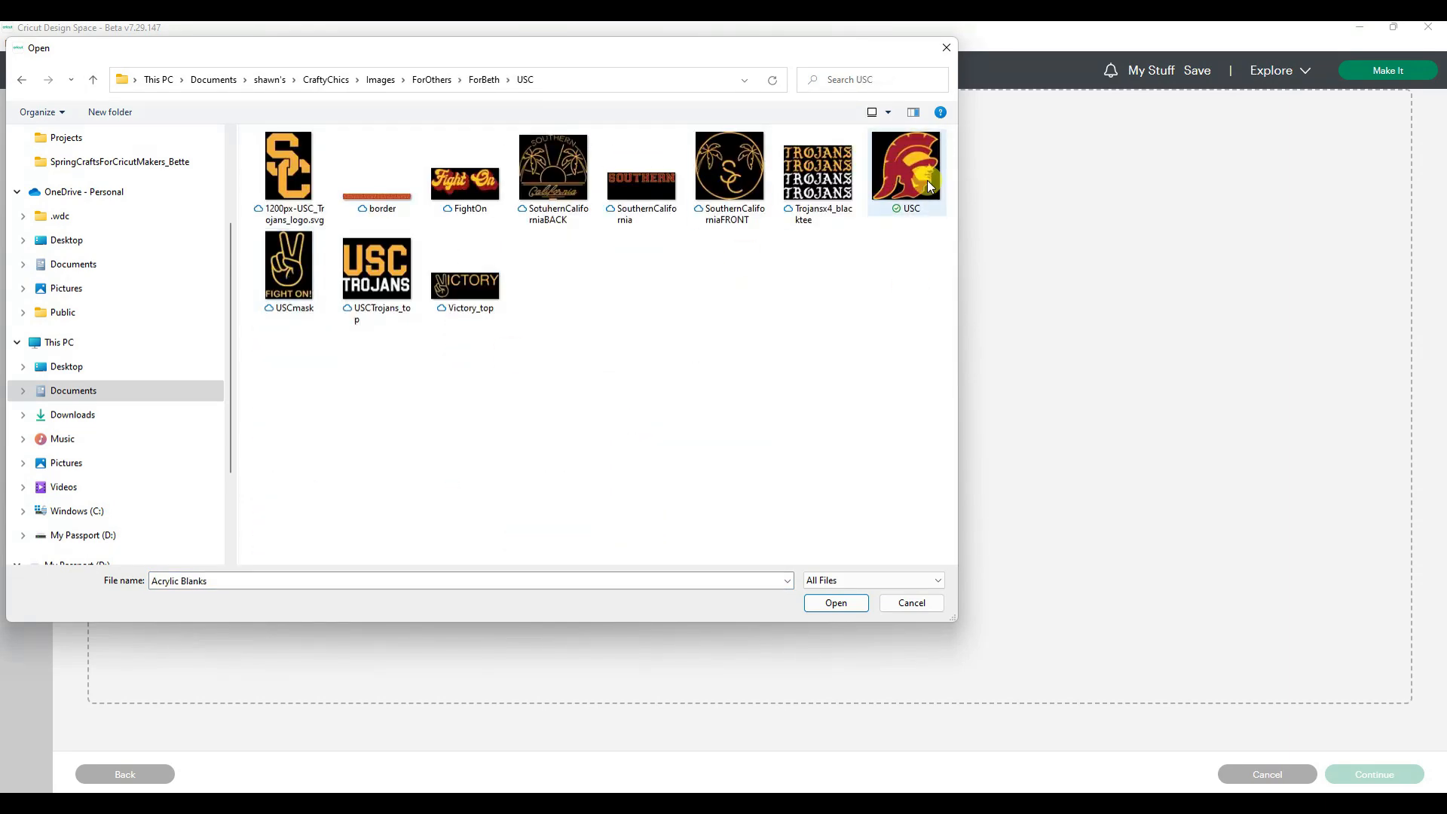
{"action": "double_click", "coordinate": [919, 170]}
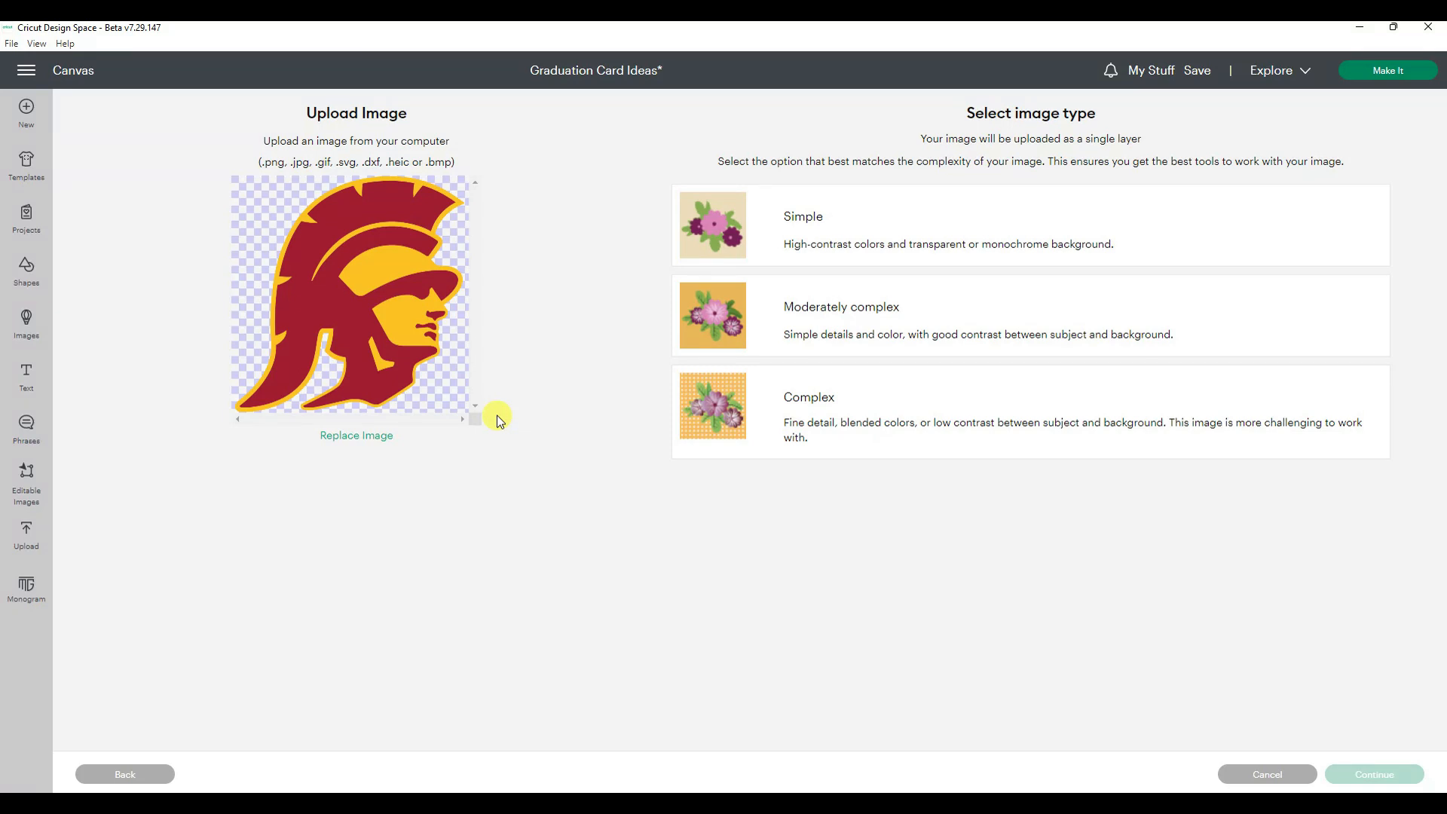
Set the helmet logo's image type to Simple and preview its cut image in the Background Remover.
{"action": "left_click", "coordinate": [710, 229]}
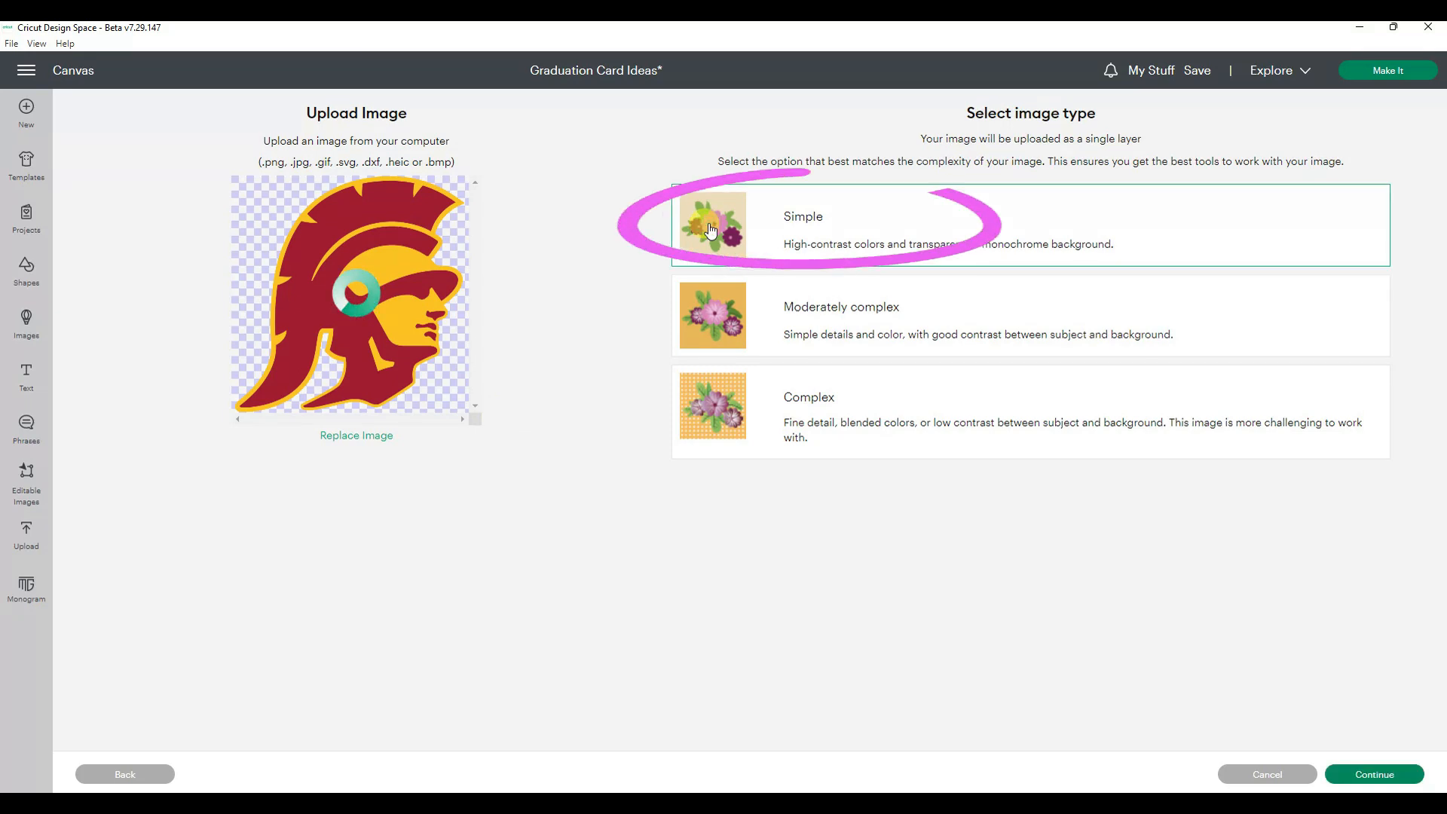
{"action": "left_click", "coordinate": [1363, 784]}
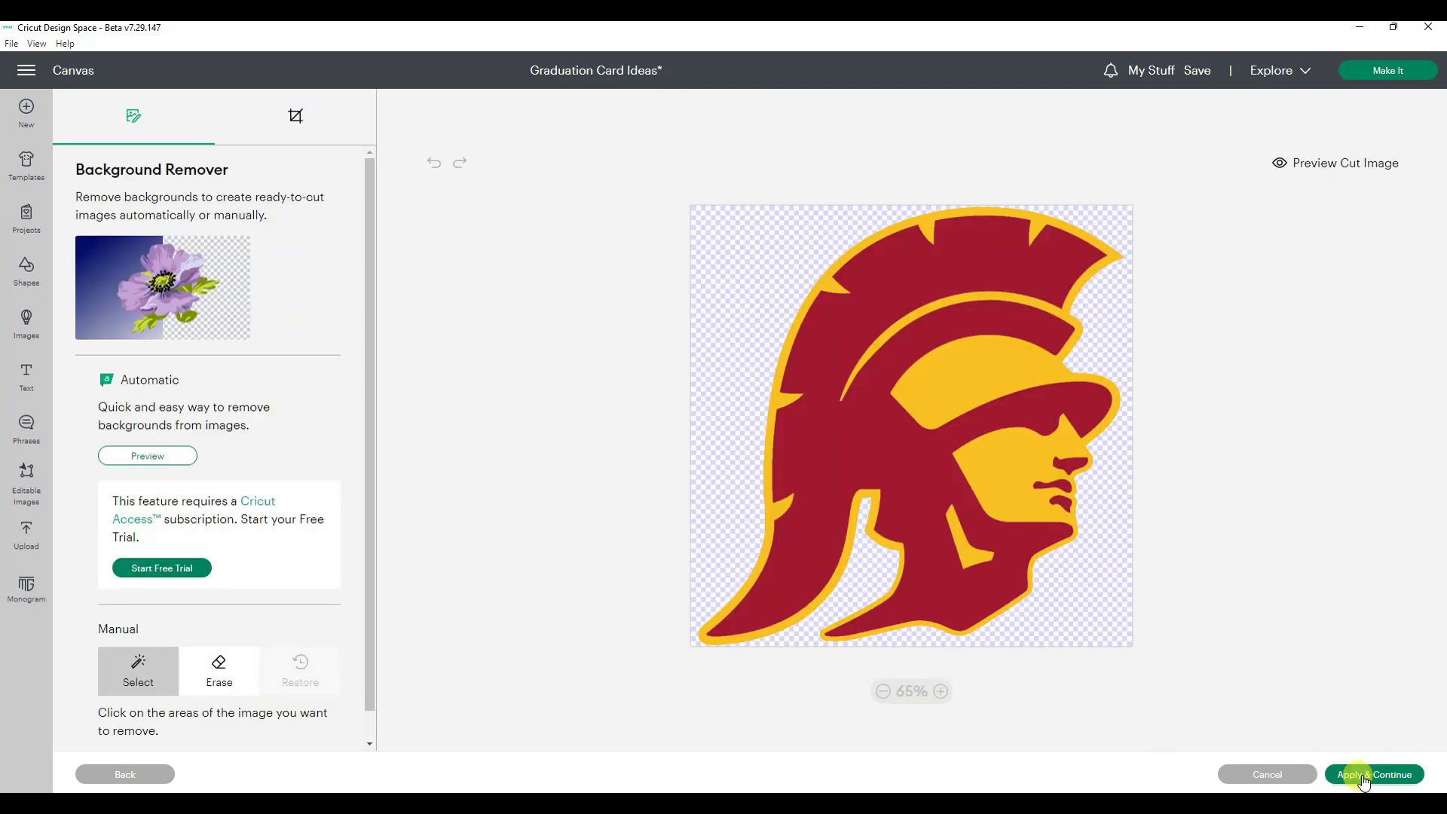
{"action": "left_click", "coordinate": [1345, 166]}
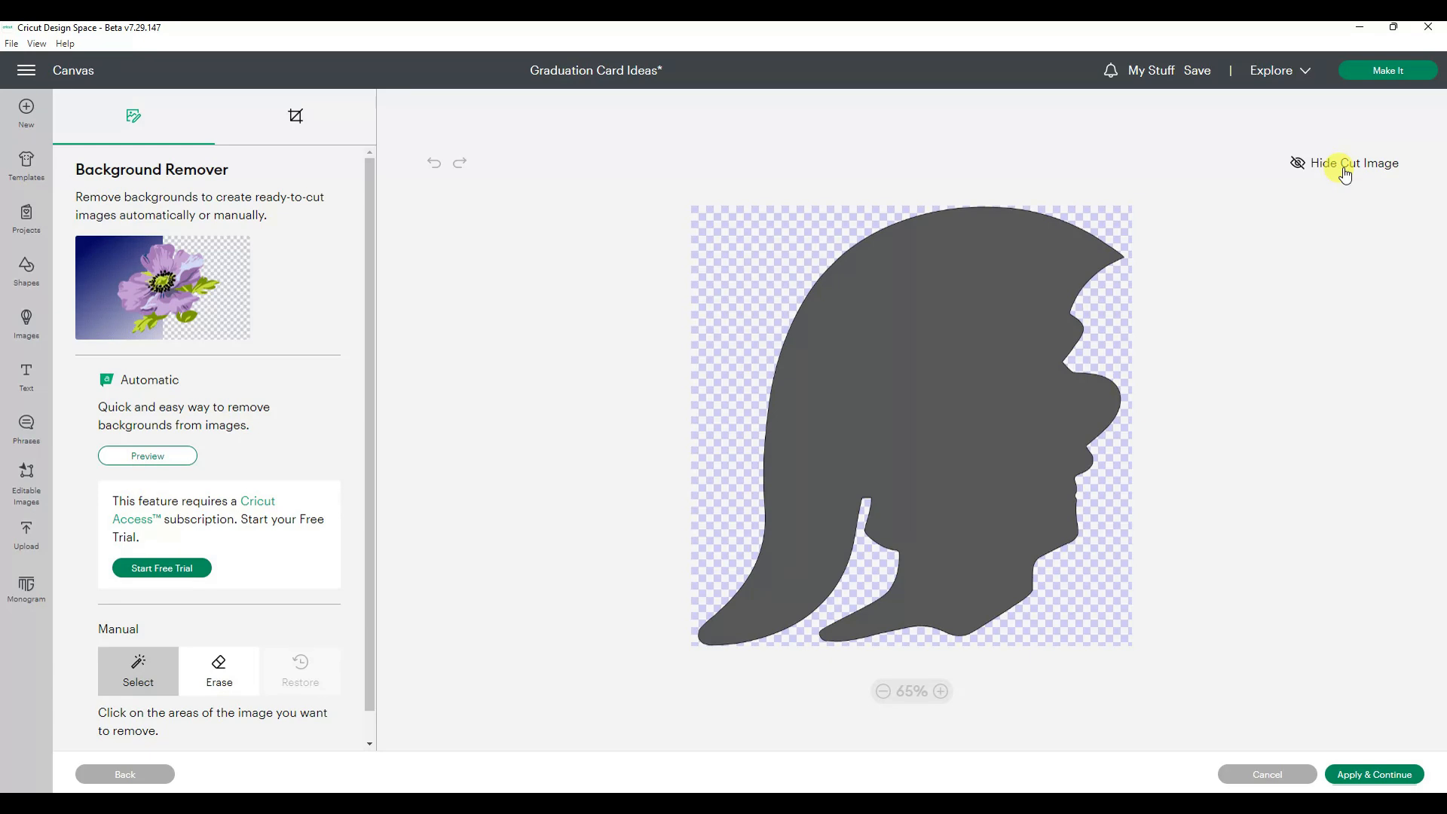
{"action": "left_click", "coordinate": [1345, 172]}
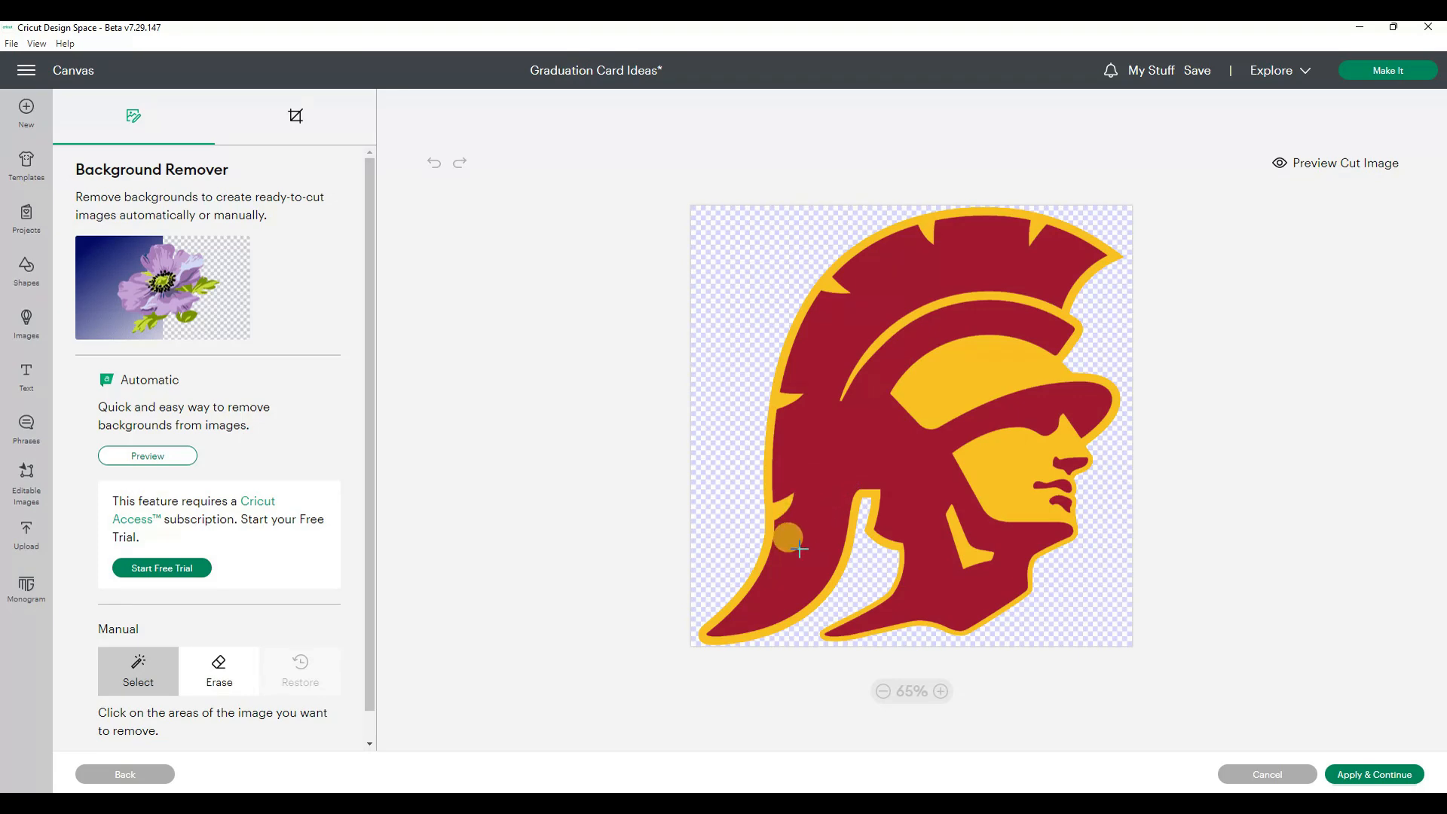
Apply the unedited background and upload the helmet logo as a Cut Image named USC_Yellow.
{"action": "left_click", "coordinate": [1378, 763]}
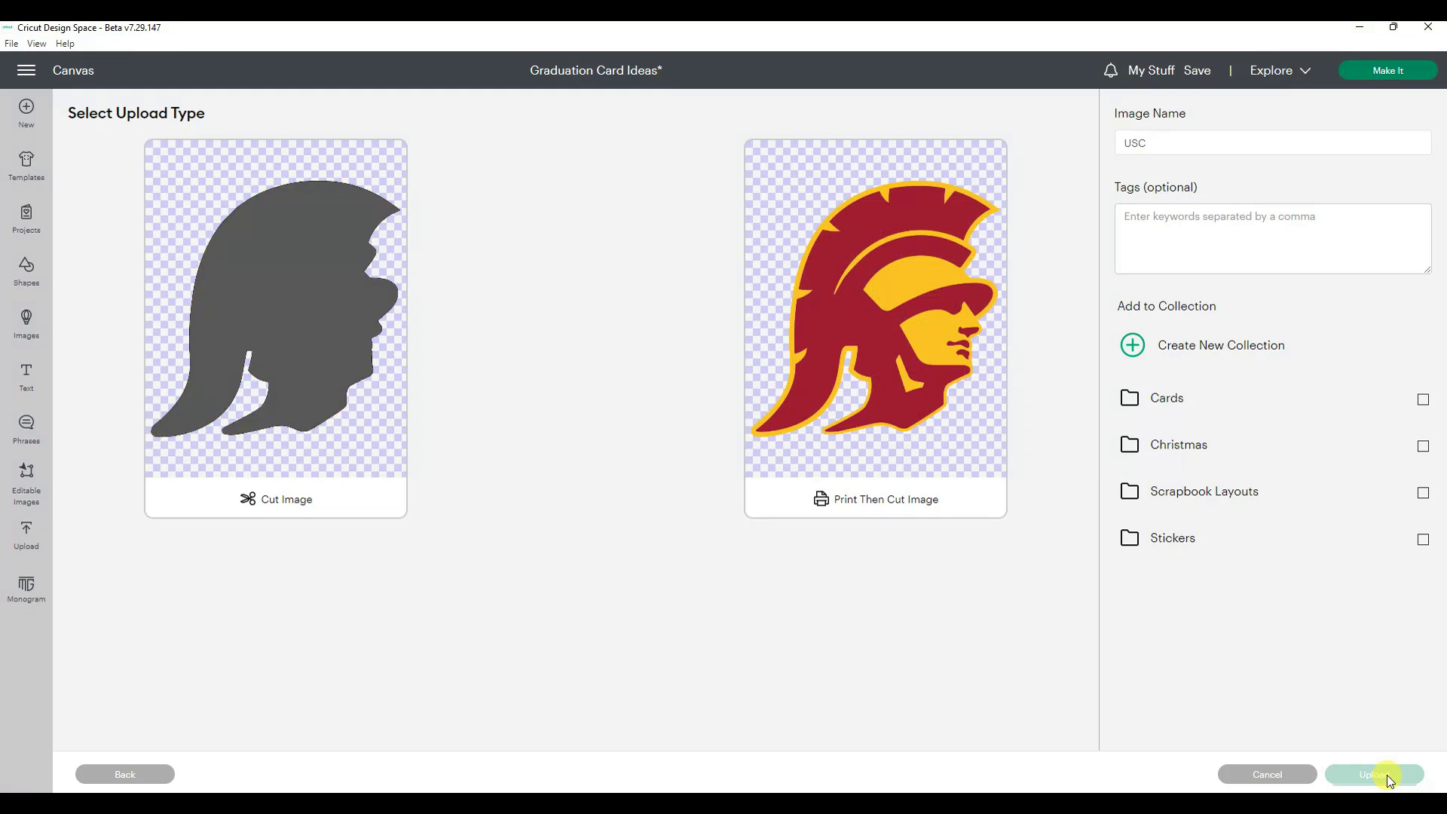
{"action": "left_click", "coordinate": [226, 316]}
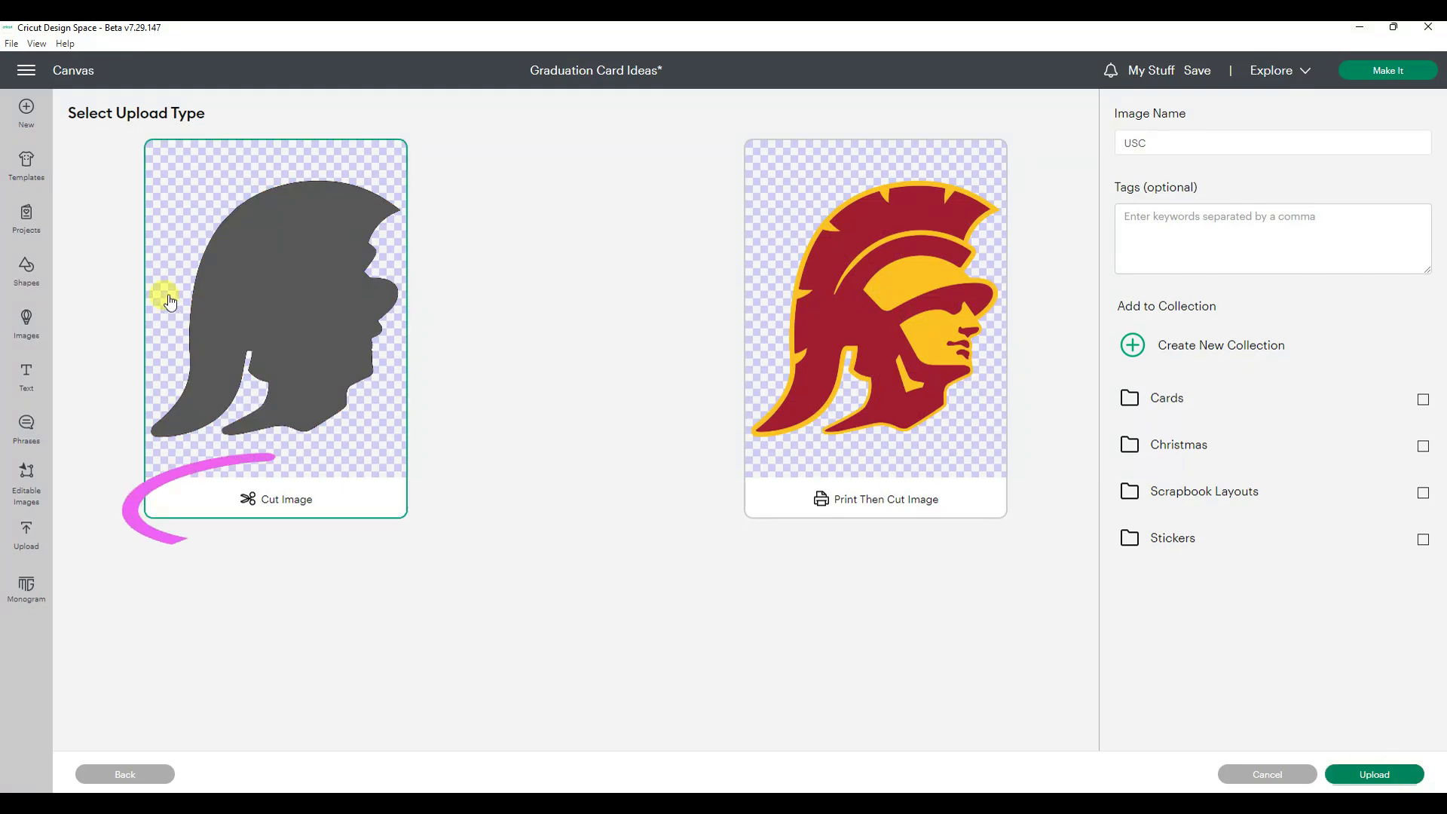
{"action": "left_click", "coordinate": [1205, 137]}
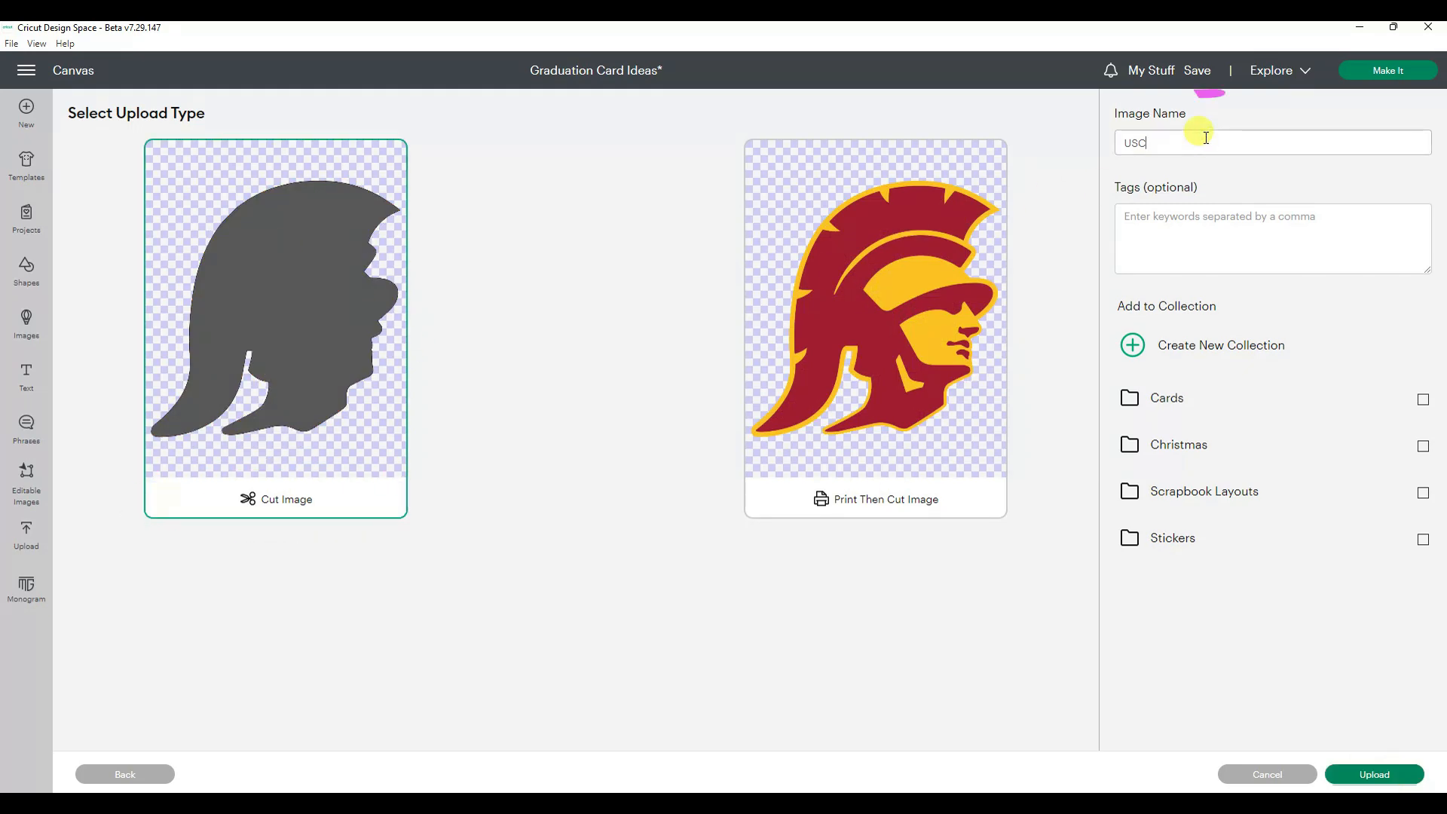
{"action": "type", "text": "_"}
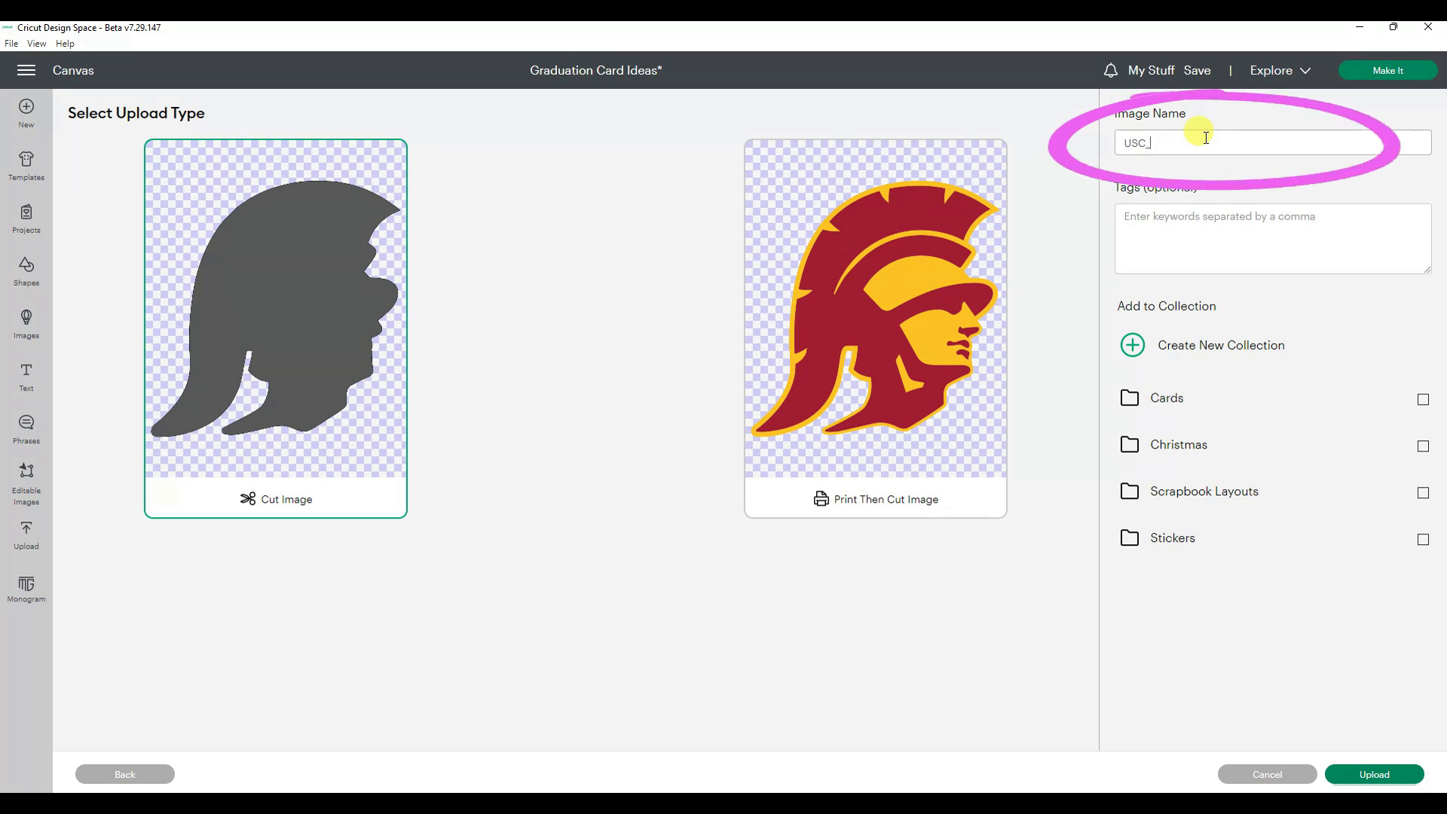
{"action": "type", "text": "Yellow"}
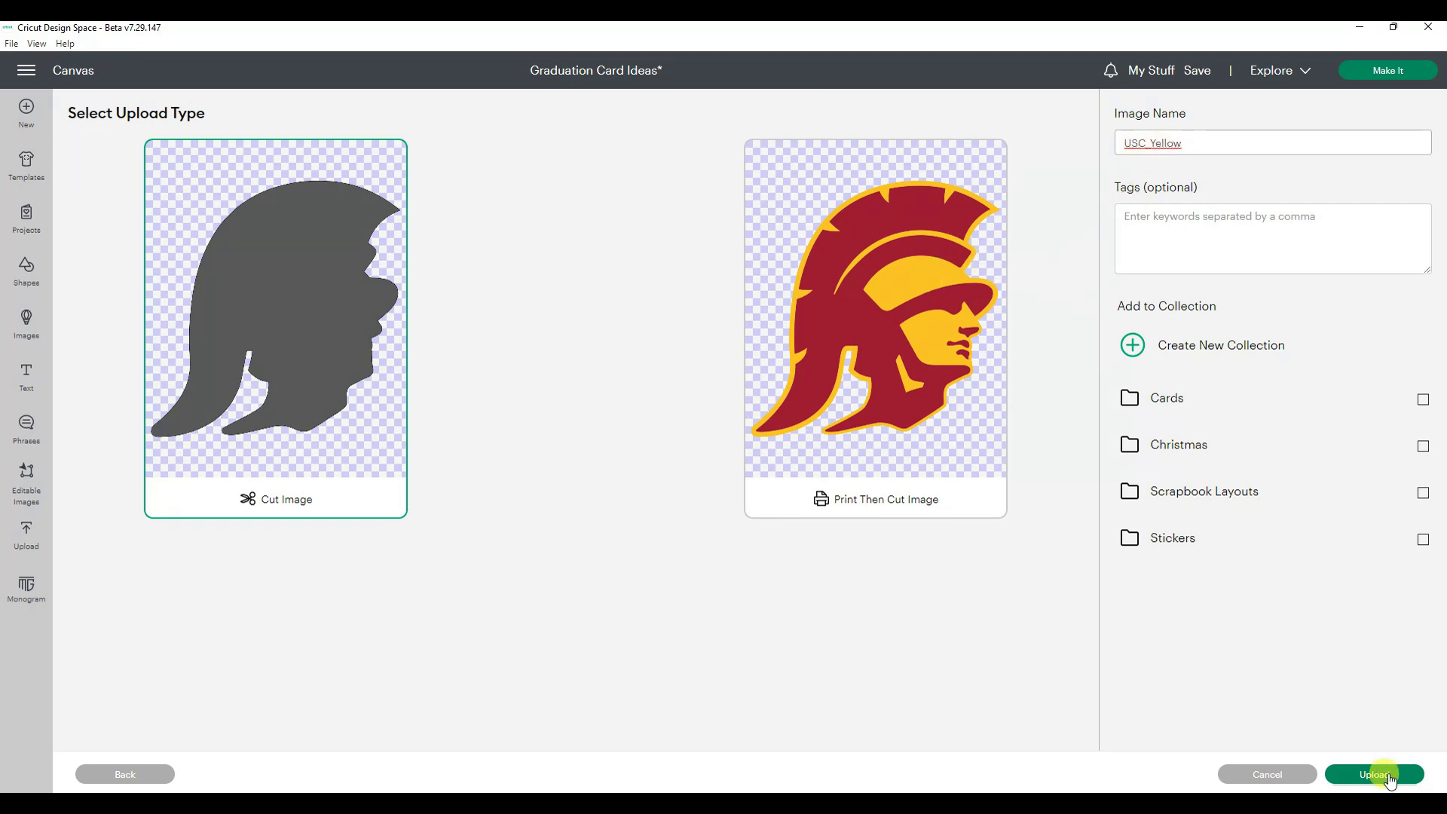
{"action": "left_click", "coordinate": [1388, 776]}
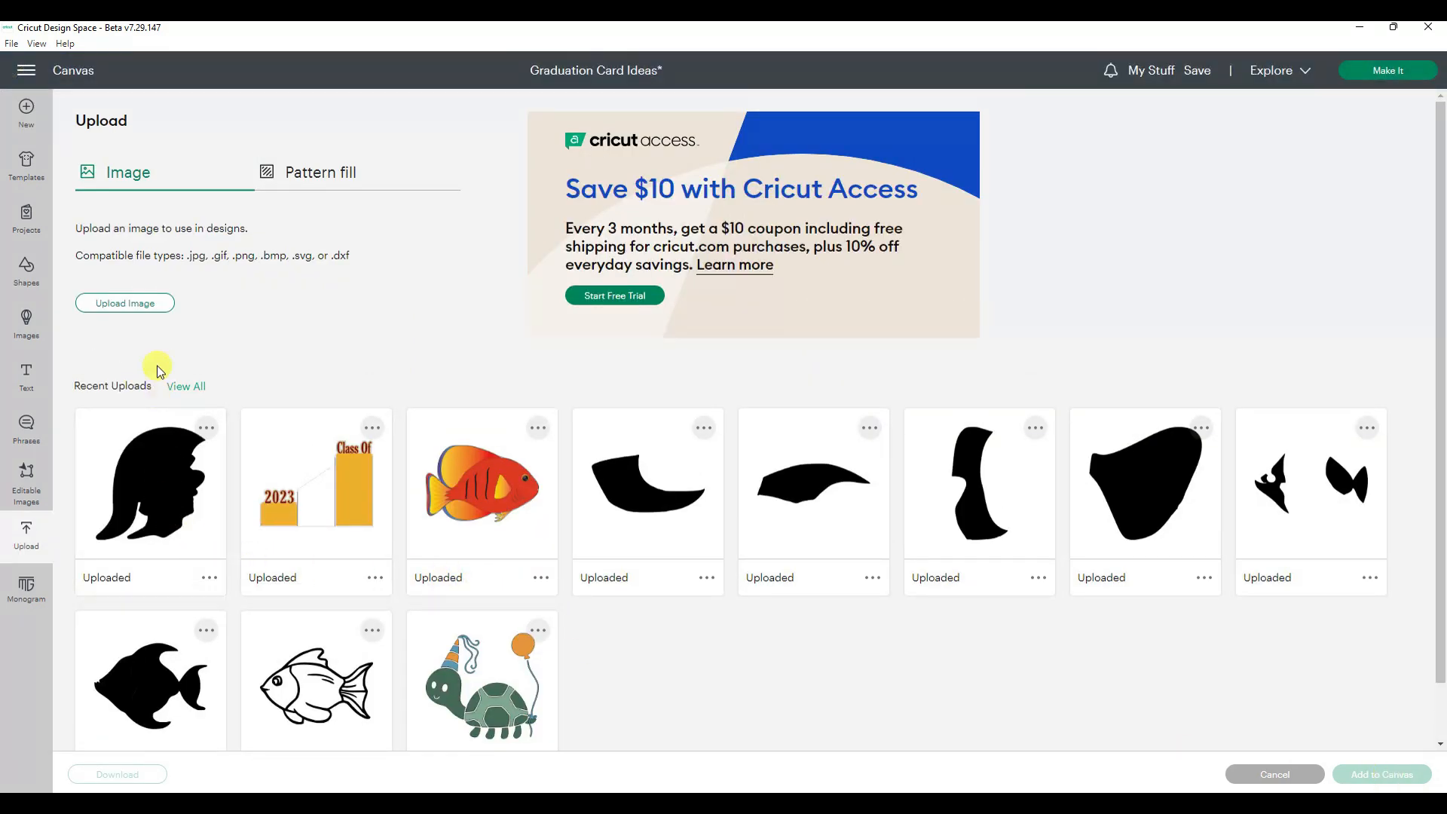
Start another upload of the USC helmet logo, set its image type to Simple, and continue to the Background Remover.
{"action": "left_click", "coordinate": [125, 303]}
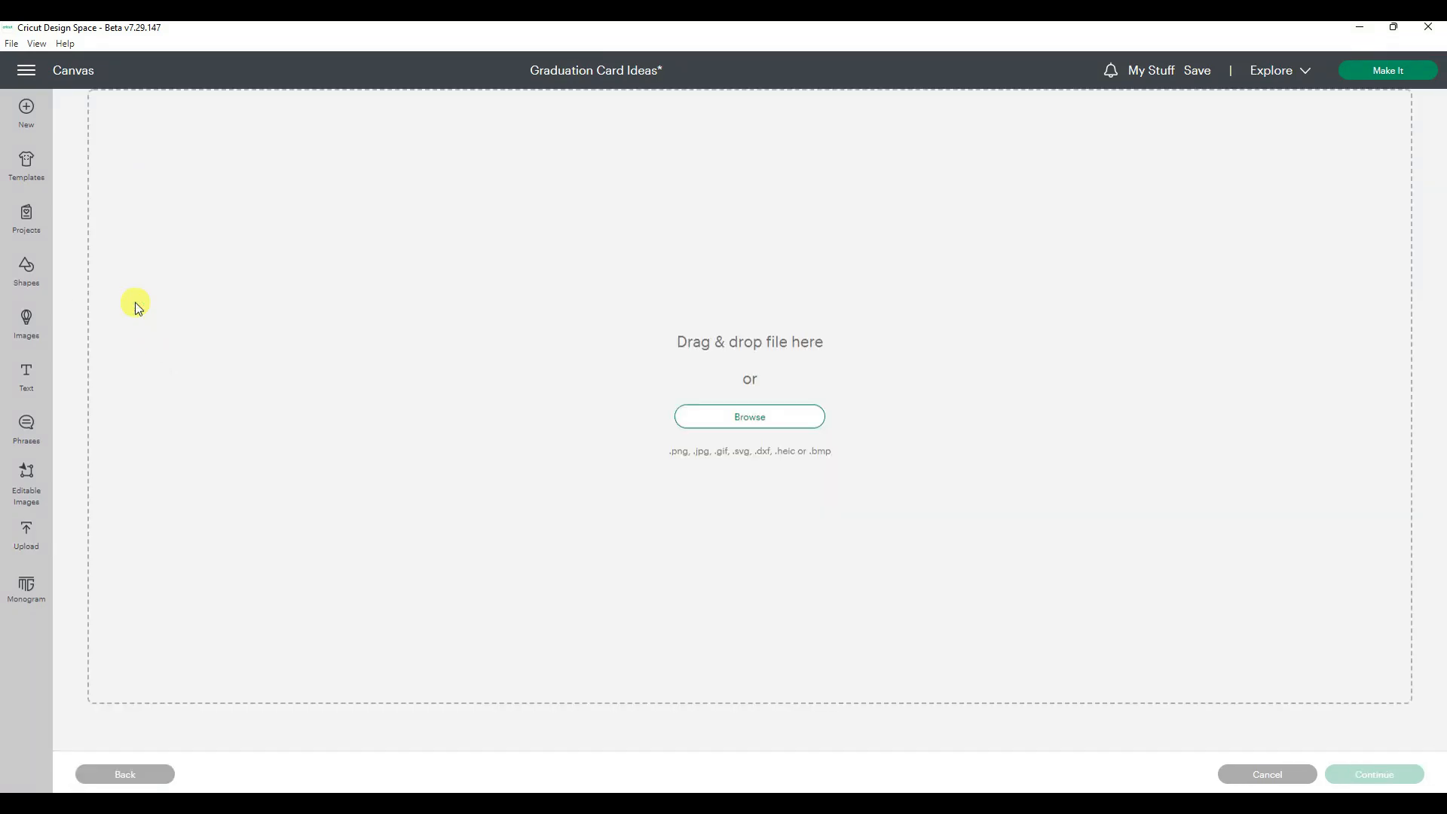
{"action": "left_click", "coordinate": [751, 417]}
{"action": "left_click", "coordinate": [910, 146]}
{"action": "double_click", "coordinate": [910, 149]}
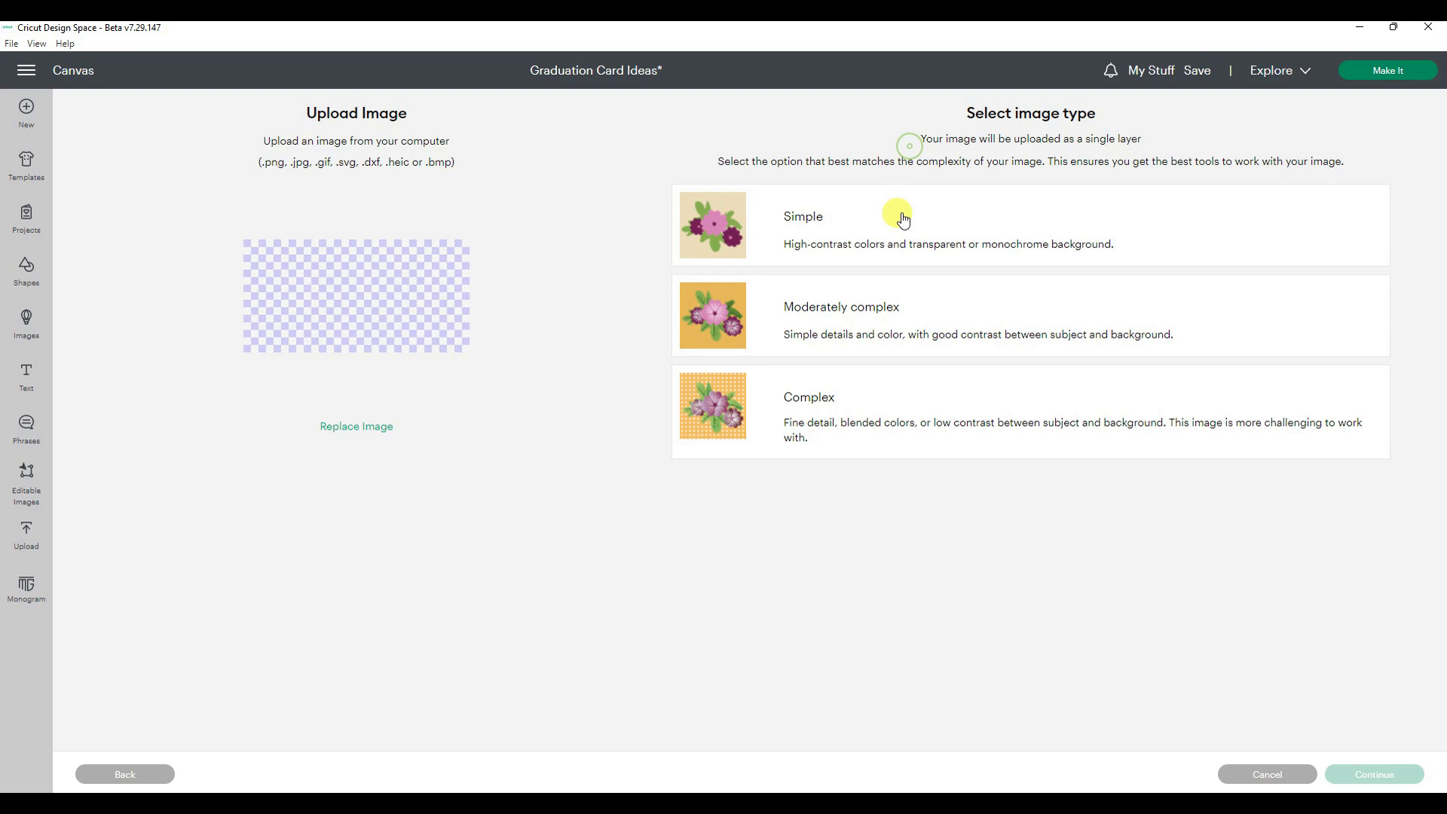
{"action": "left_click", "coordinate": [730, 231]}
{"action": "left_click", "coordinate": [1372, 774]}
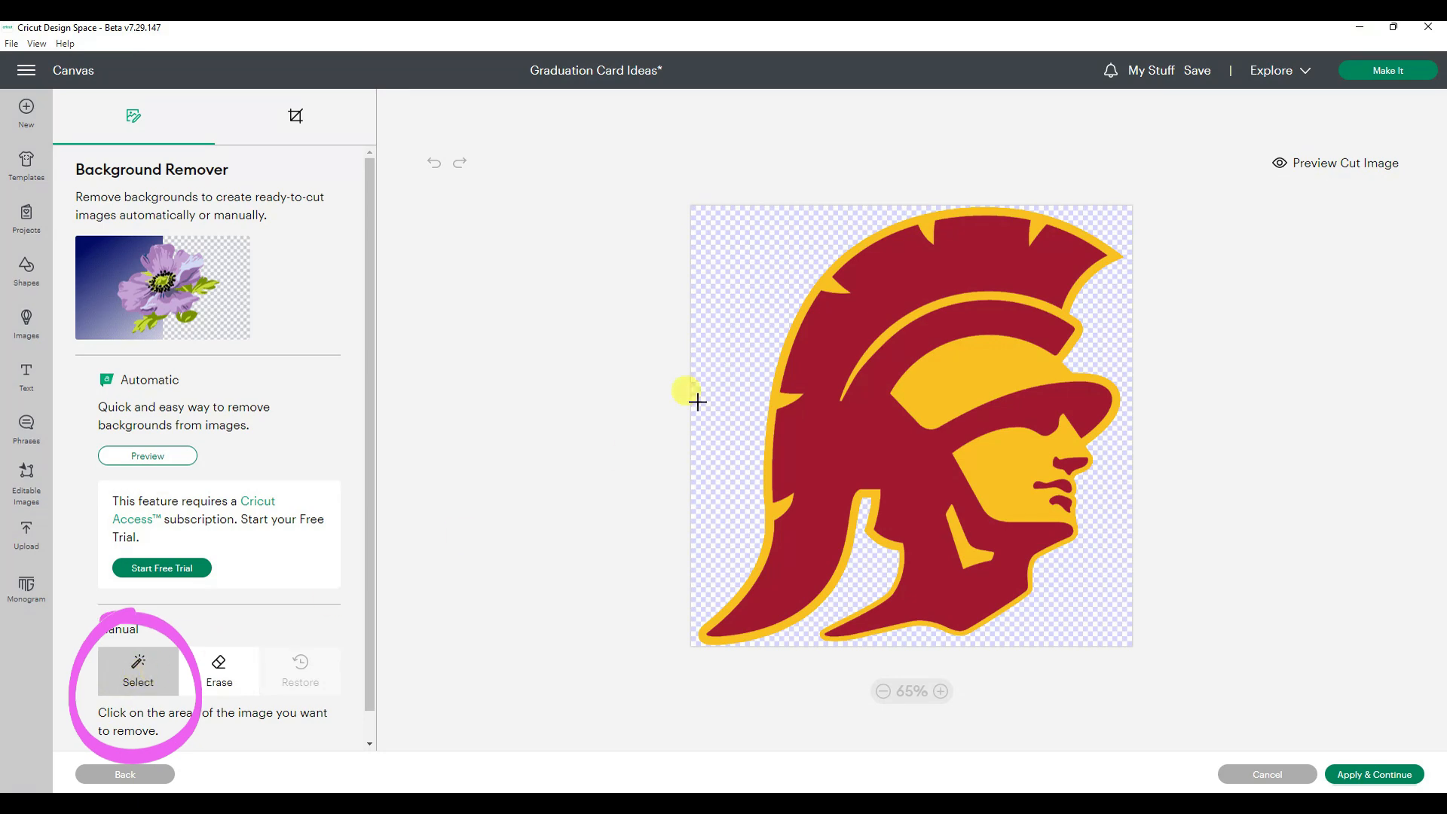
Remove all yellow areas from the helmet logo, including the small piece at the jaw, and preview the cut image.
{"action": "left_click", "coordinate": [979, 370]}
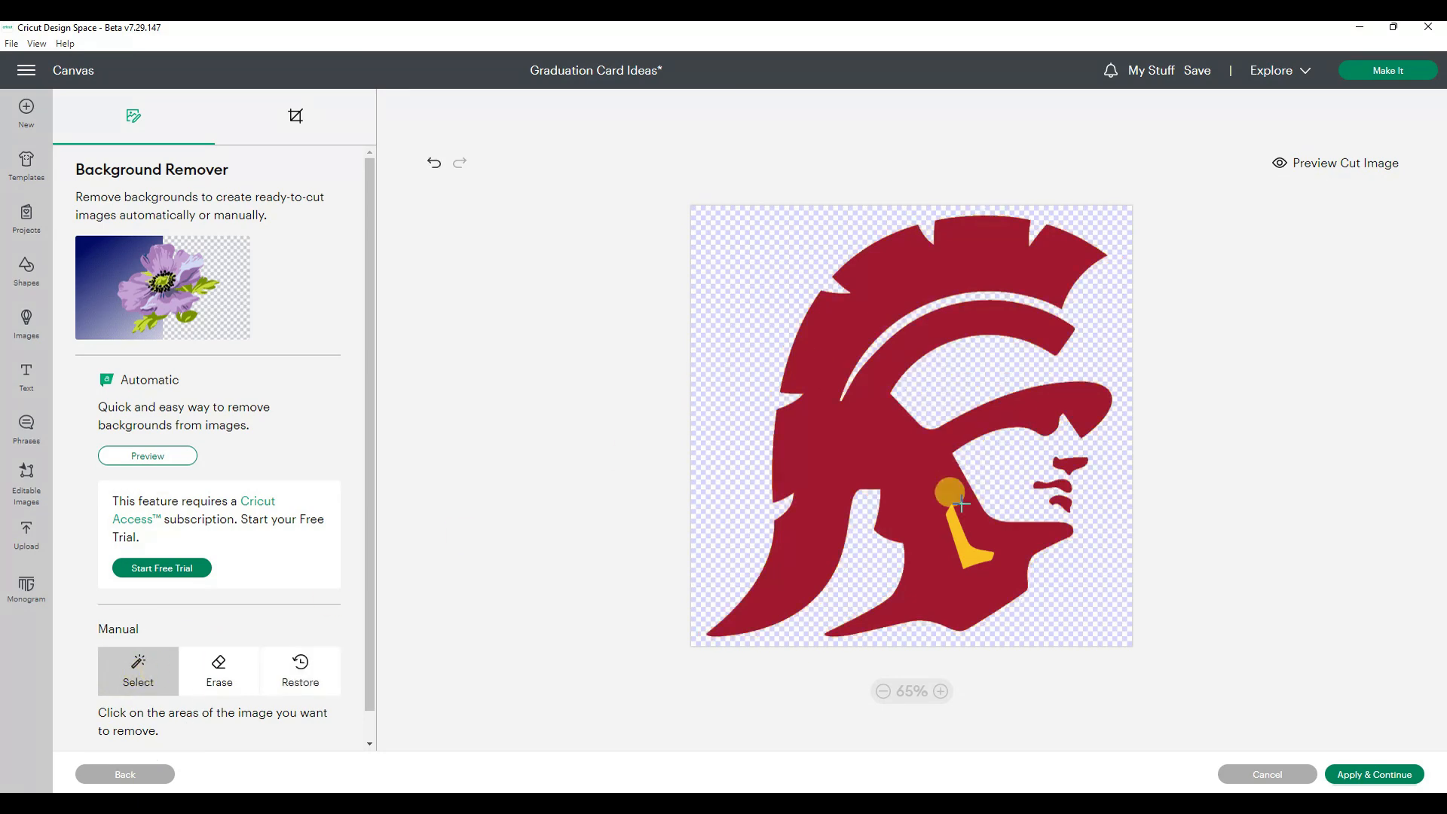
{"action": "left_click", "coordinate": [970, 556]}
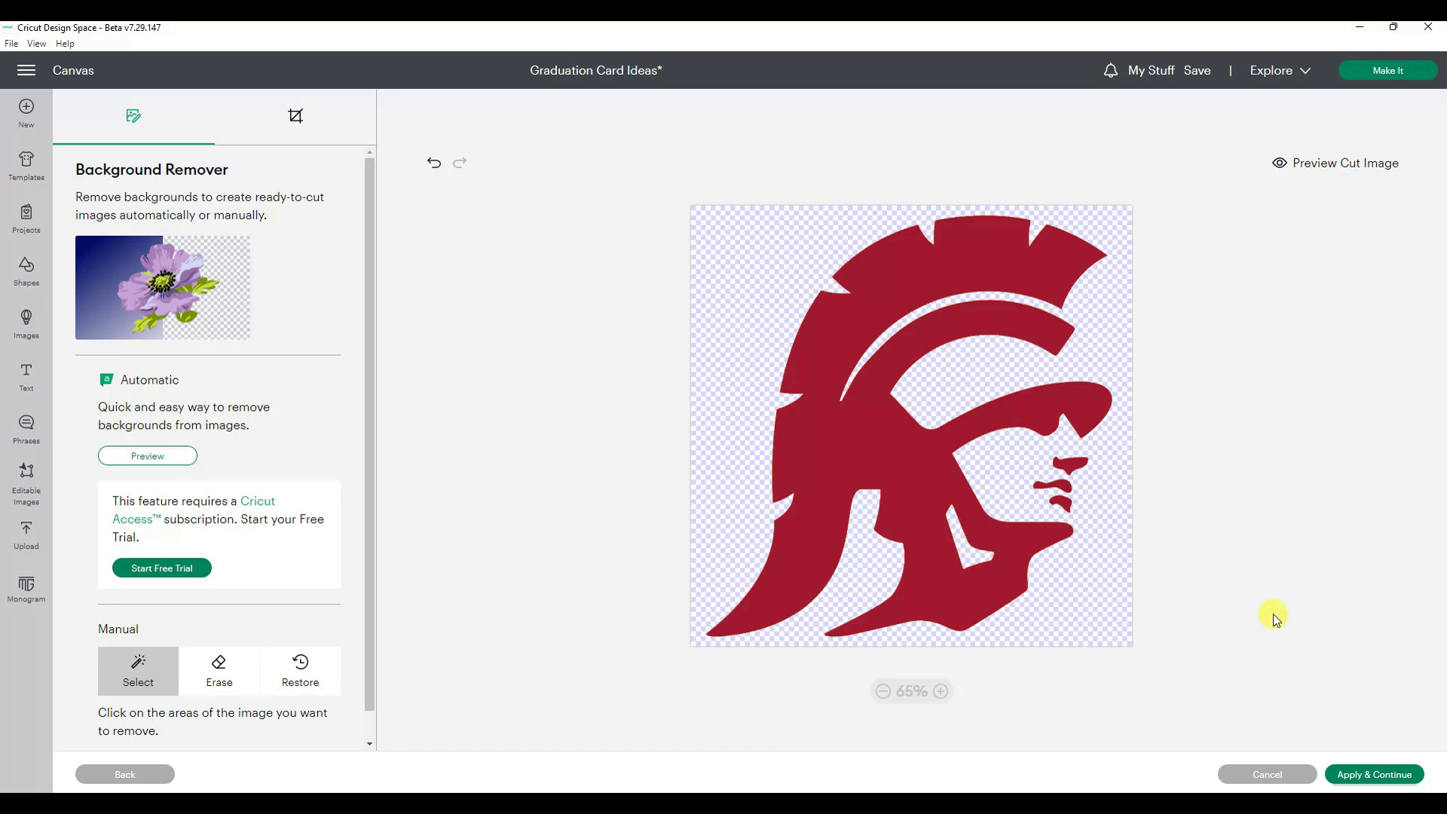
{"action": "left_click", "coordinate": [1347, 169]}
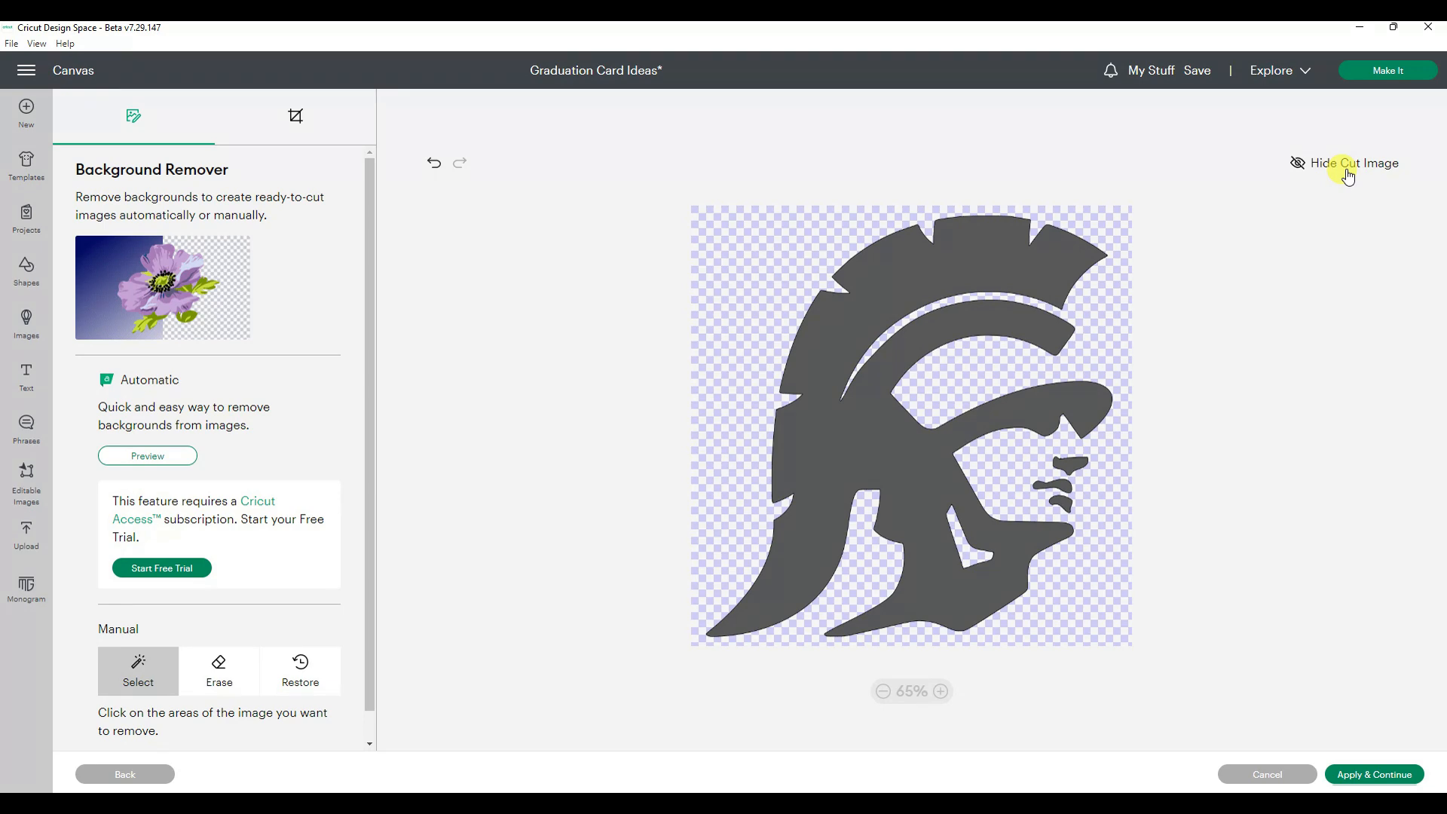
Apply the background removal and upload the red-only helmet as a Cut Image named USC_red.
{"action": "left_click", "coordinate": [1373, 774]}
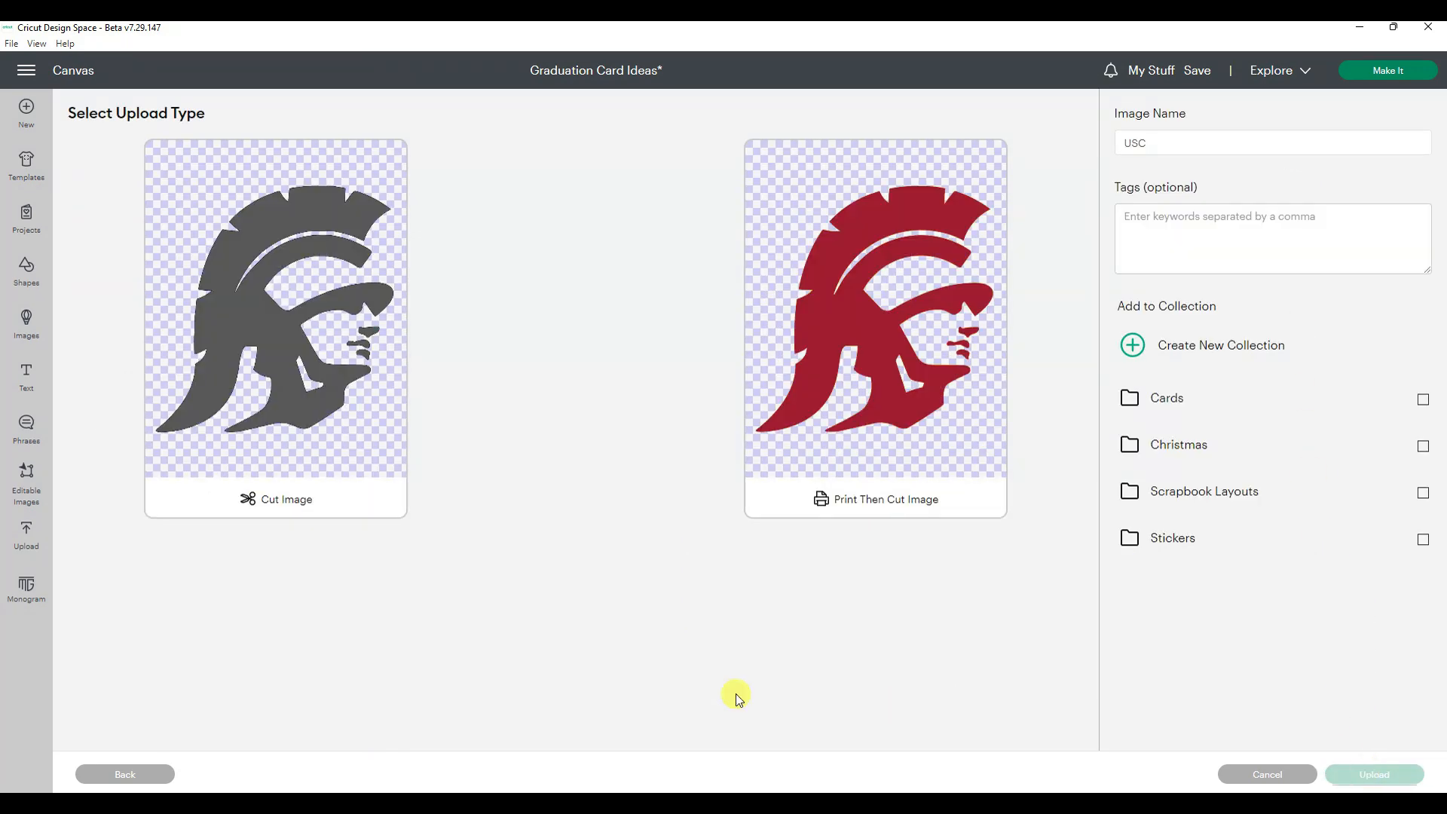
{"action": "left_click", "coordinate": [297, 324]}
{"action": "left_click", "coordinate": [1220, 142]}
{"action": "type", "text": "_r"}
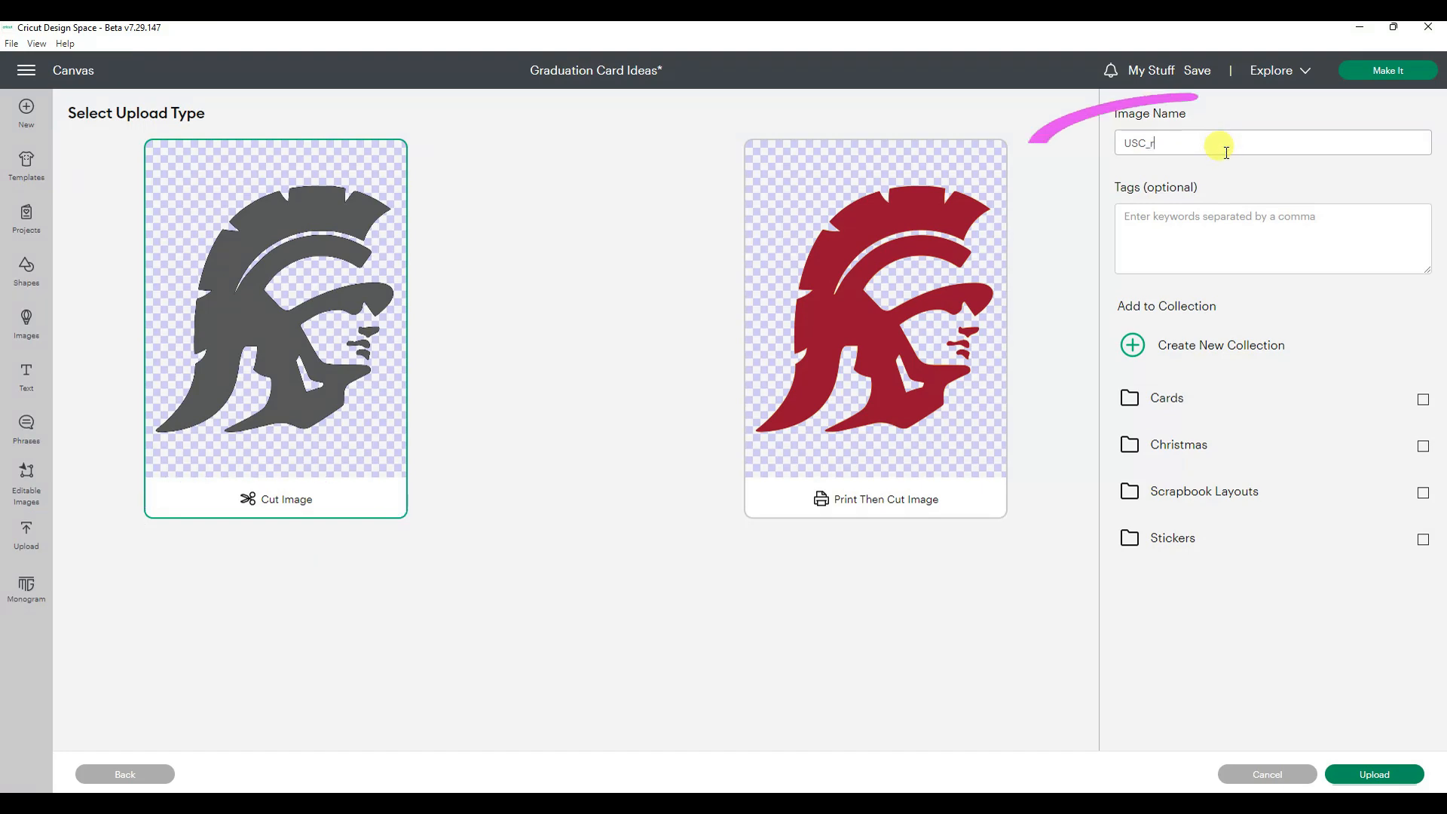
{"action": "type", "text": "ed"}
{"action": "left_click", "coordinate": [1374, 774]}
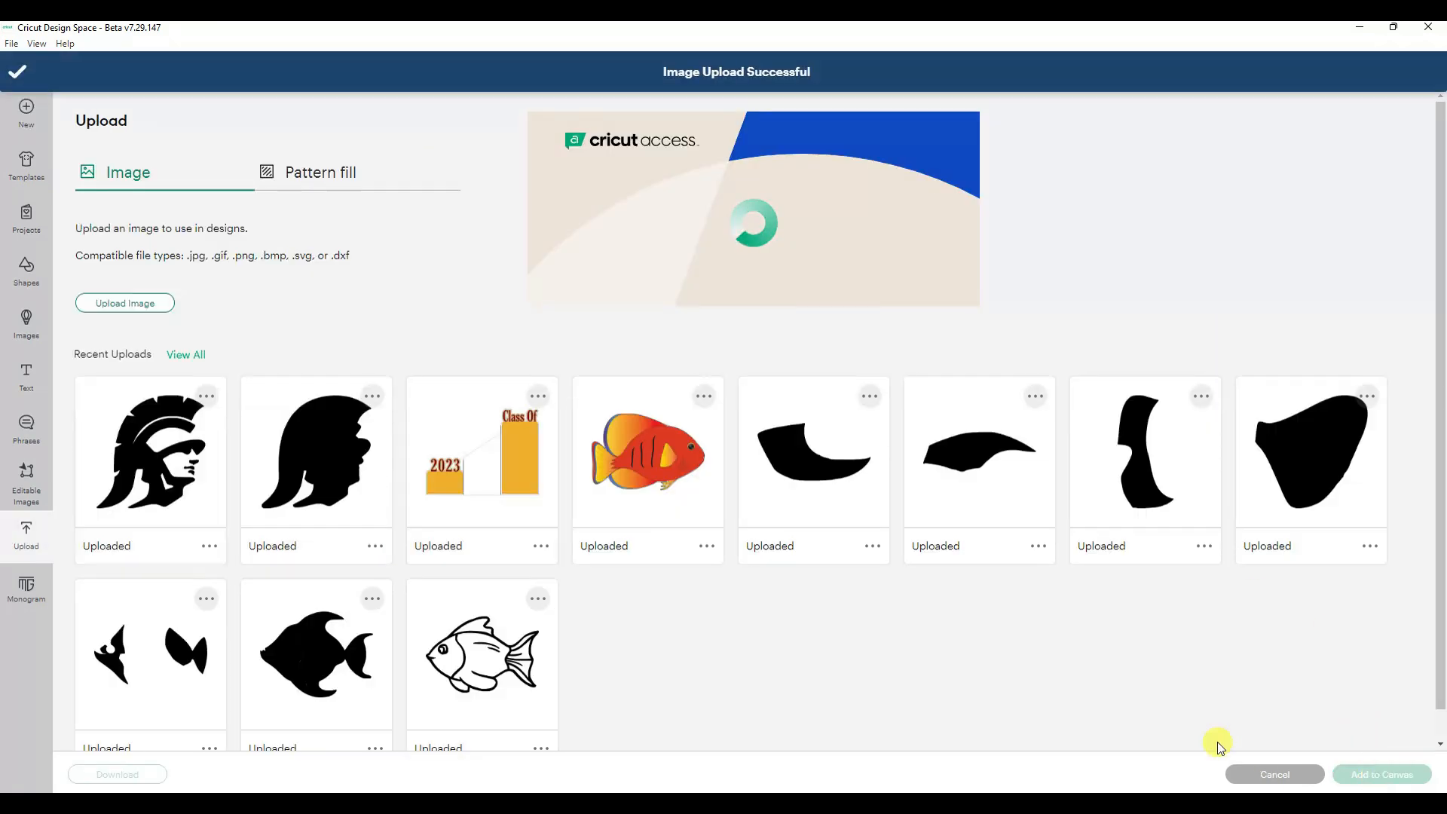
Add both uploaded helmet images to the canvas, set their combined width to 3 inches, and move them beside the card.
{"action": "left_click", "coordinate": [293, 501]}
{"action": "left_click", "coordinate": [1372, 776]}
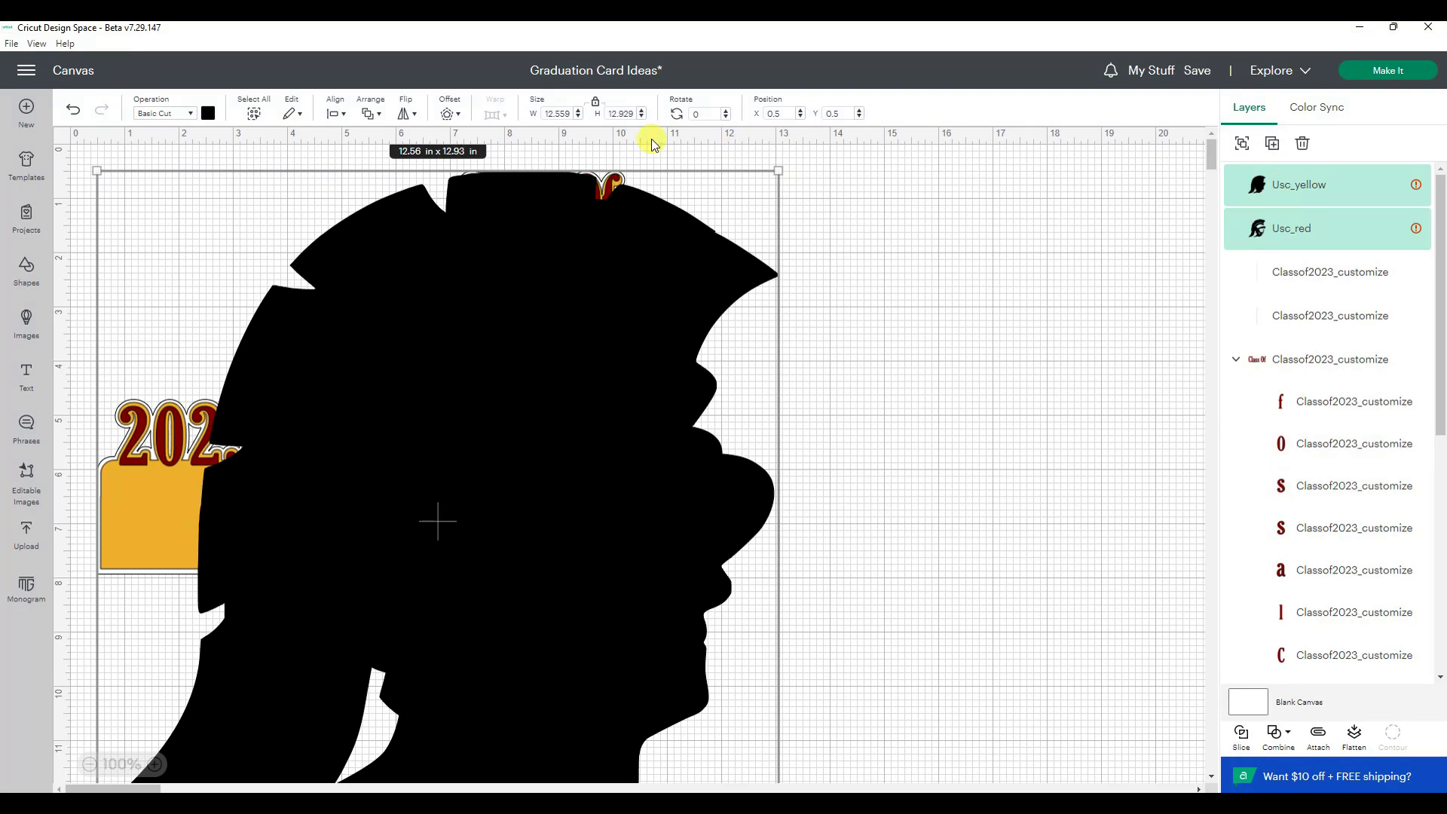
{"action": "left_click", "coordinate": [571, 114]}
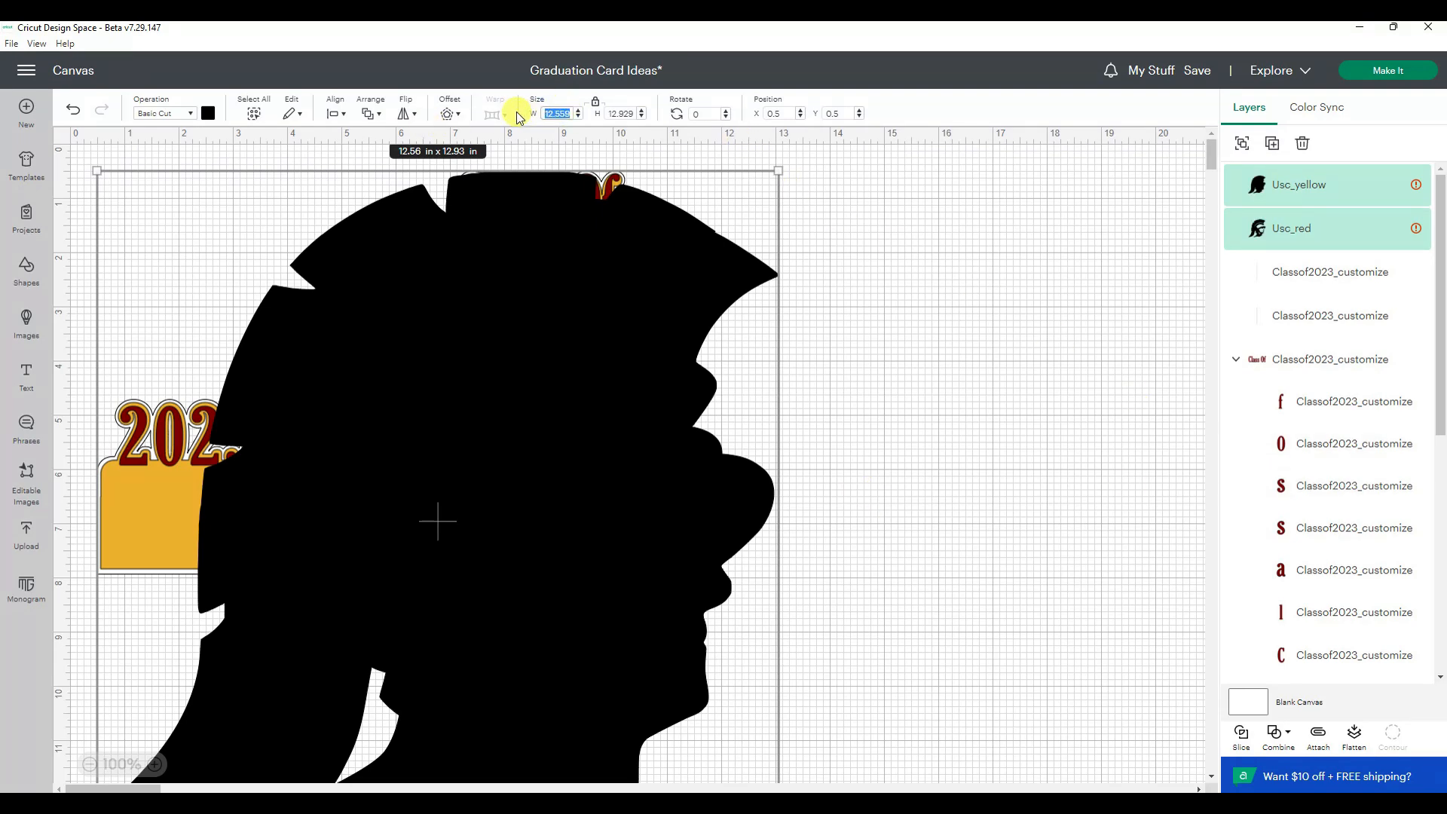
{"action": "type", "text": "3"}
{"action": "key", "text": "Return"}
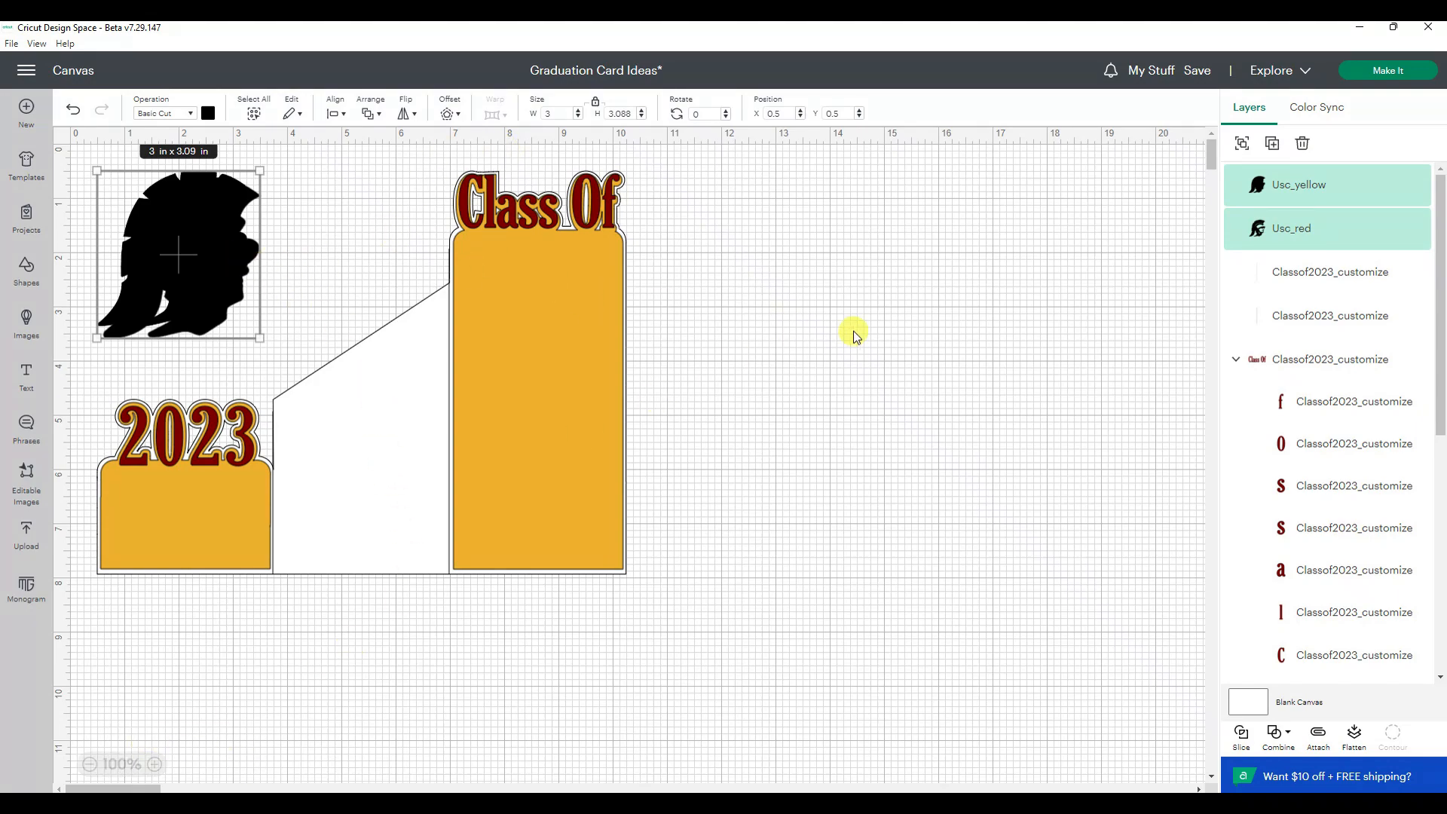
{"action": "mouse_move", "coordinate": [220, 242]}
{"action": "left_mouse_down"}
{"action": "mouse_move", "coordinate": [414, 242]}
{"action": "mouse_move", "coordinate": [1007, 297]}
{"action": "mouse_move", "coordinate": [870, 320]}
{"action": "mouse_move", "coordinate": [809, 348]}
{"action": "mouse_move", "coordinate": [823, 382]}
{"action": "mouse_move", "coordinate": [1037, 386]}
{"action": "left_mouse_up"}
Recolor the solid USC_Yellow helmet golden yellow and the detailed USC_red helmet dark red.
{"action": "left_click", "coordinate": [923, 416]}
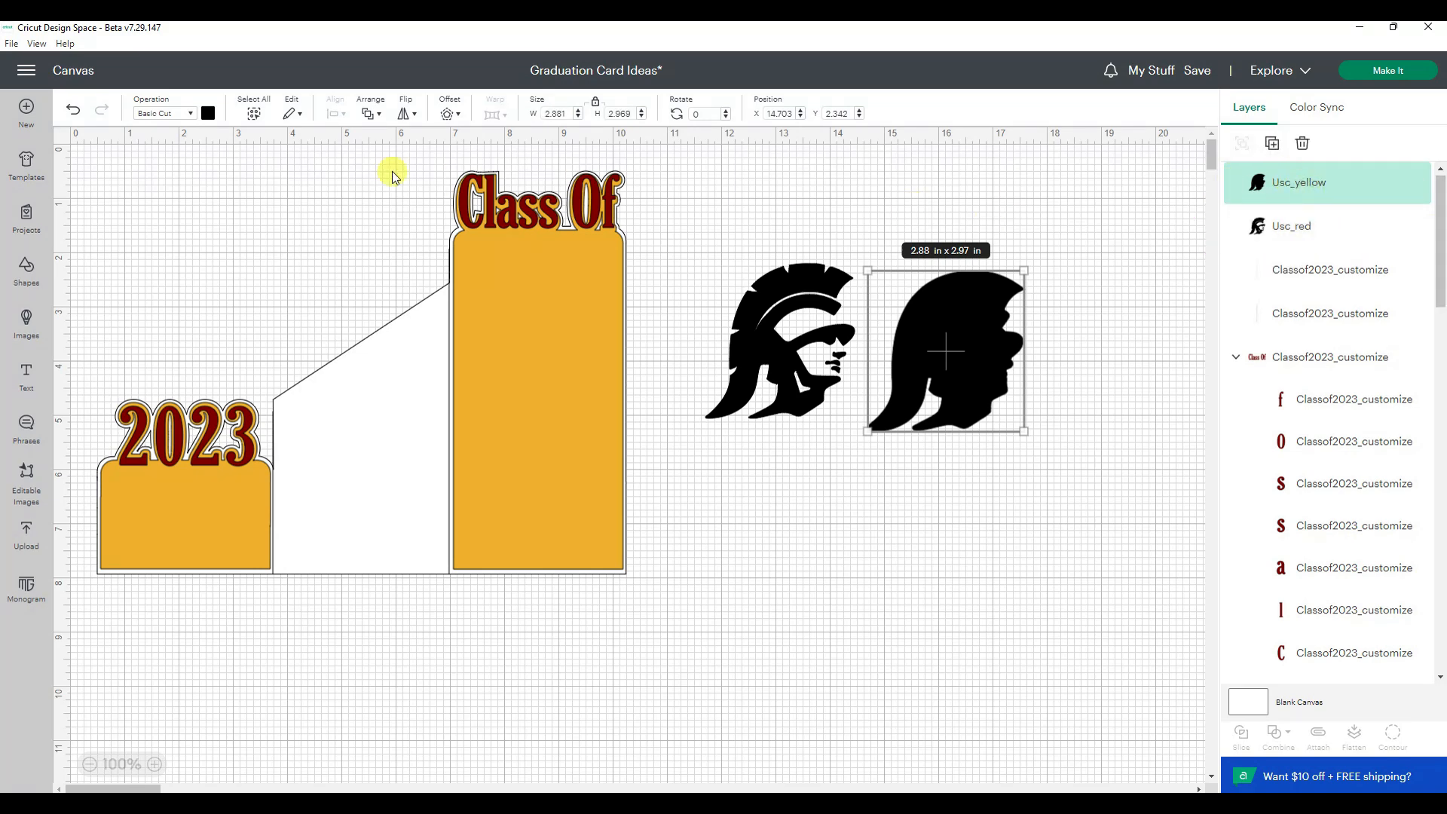
{"action": "left_click", "coordinate": [208, 113]}
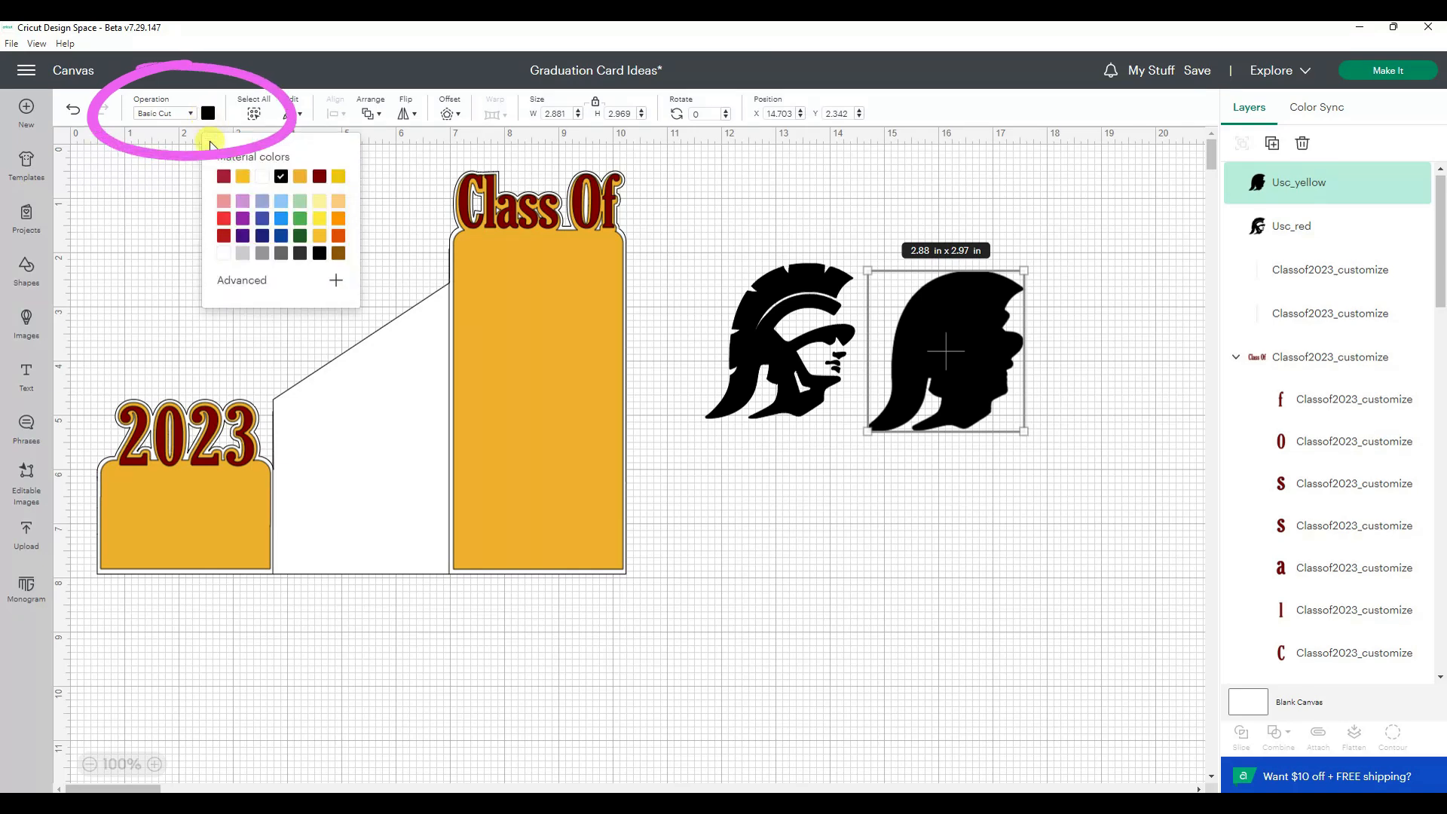
{"action": "left_click", "coordinate": [241, 177]}
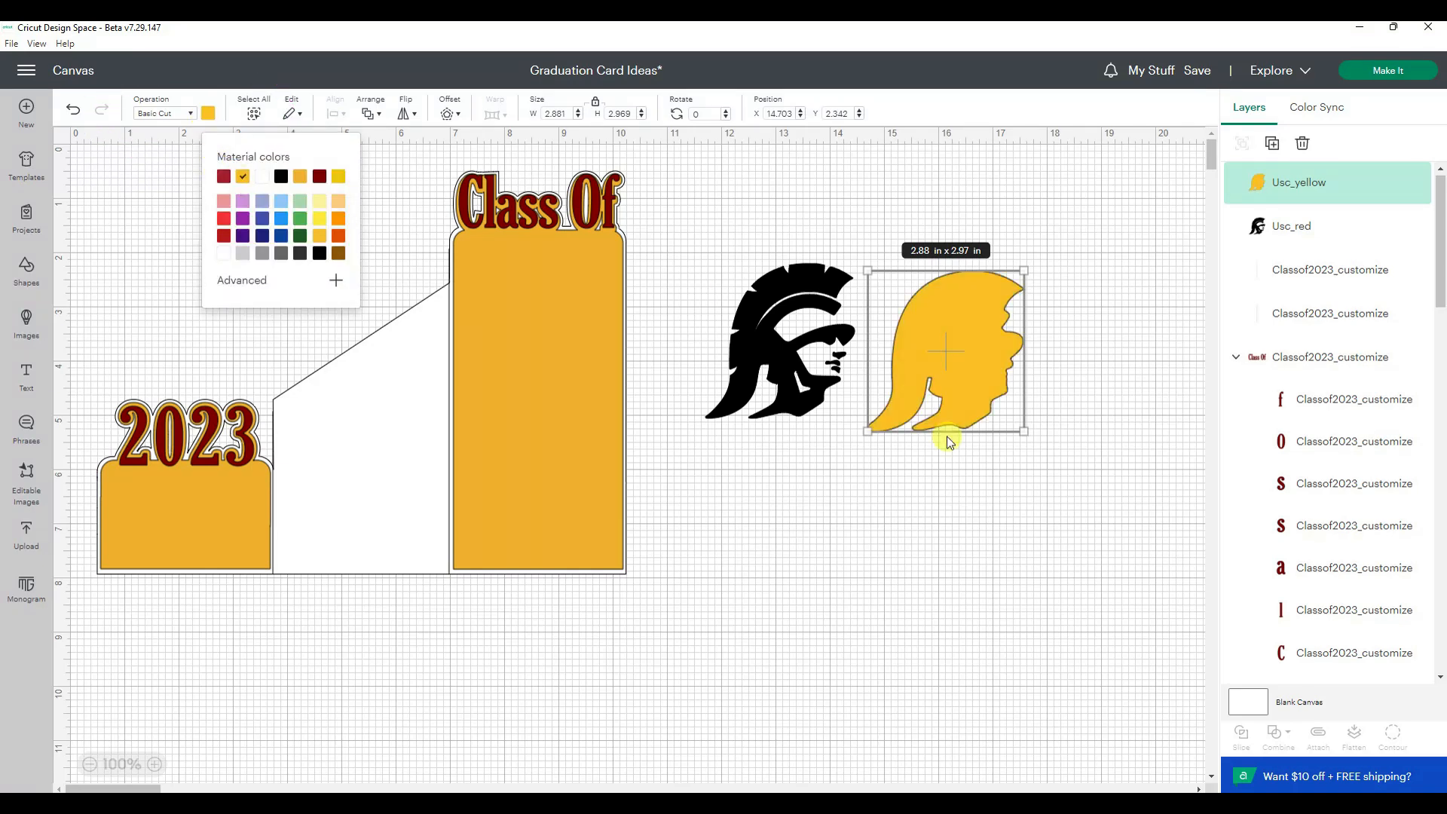
{"action": "left_click", "coordinate": [1048, 513]}
{"action": "left_click", "coordinate": [1271, 229]}
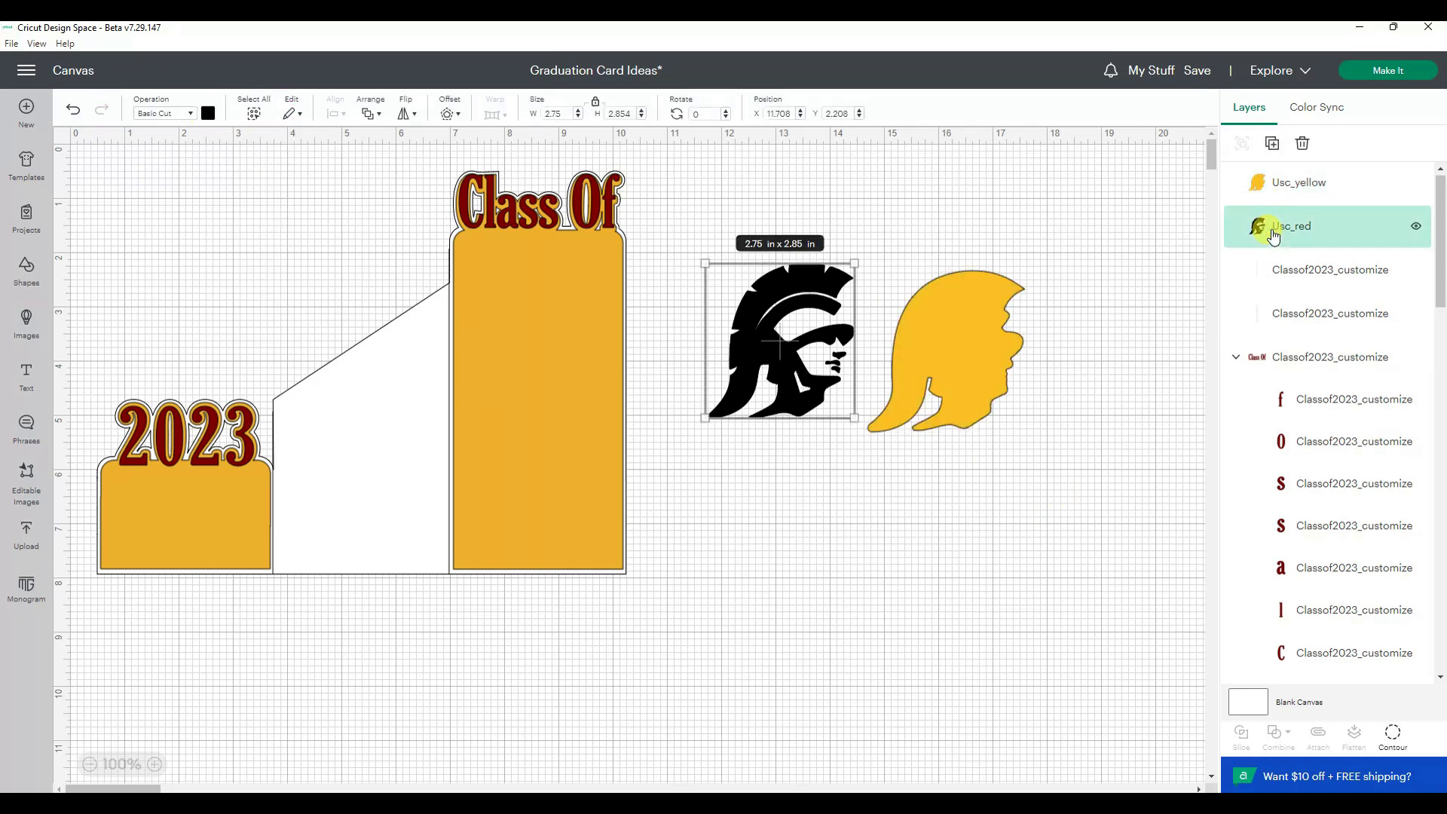
{"action": "left_click", "coordinate": [208, 113]}
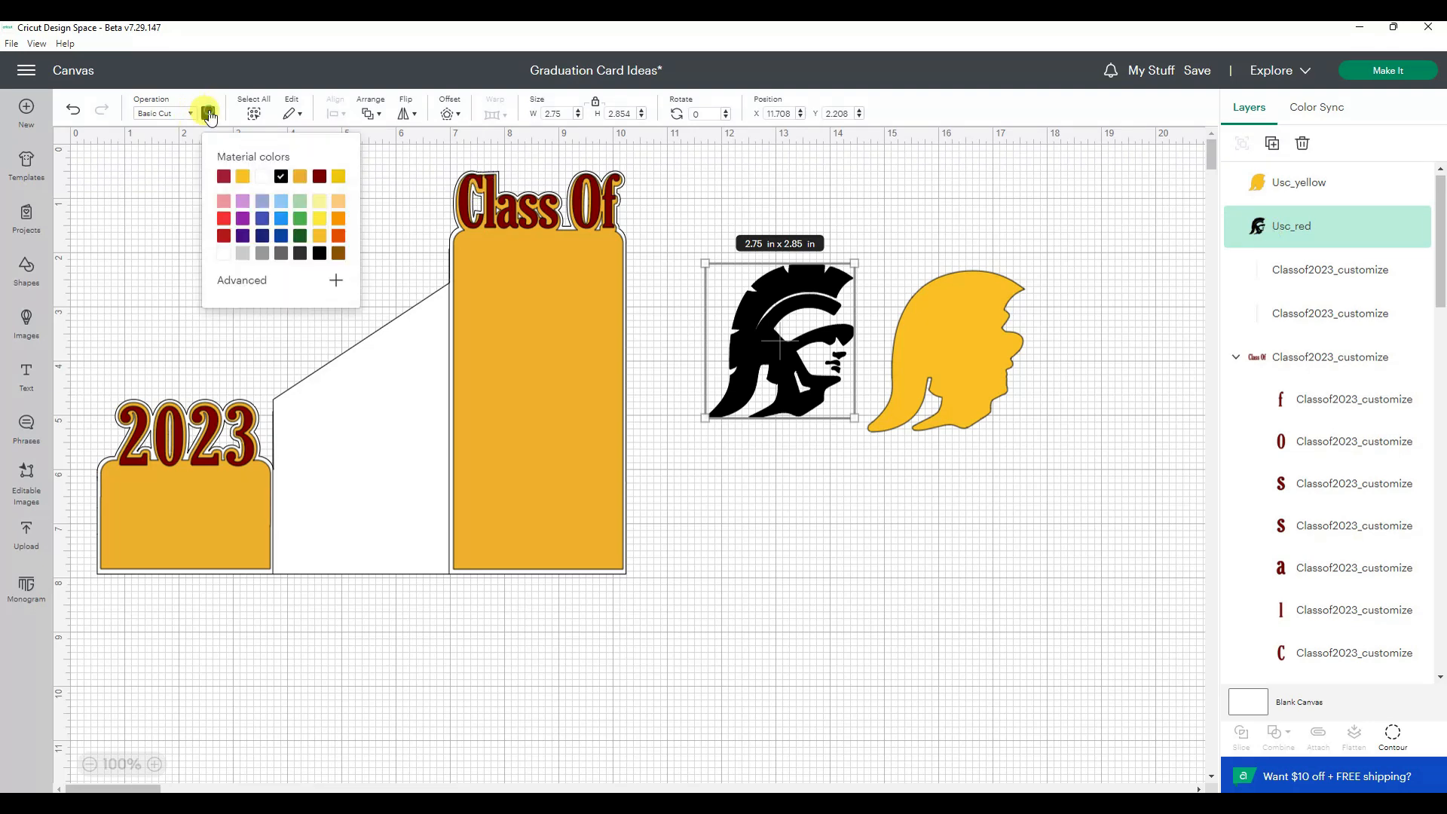
{"action": "left_click", "coordinate": [224, 180]}
Use Color Sync to match USC_red to the lettering's #800000 and USC_Yellow to the card panels' #F1B22F.
{"action": "left_click", "coordinate": [1316, 107]}
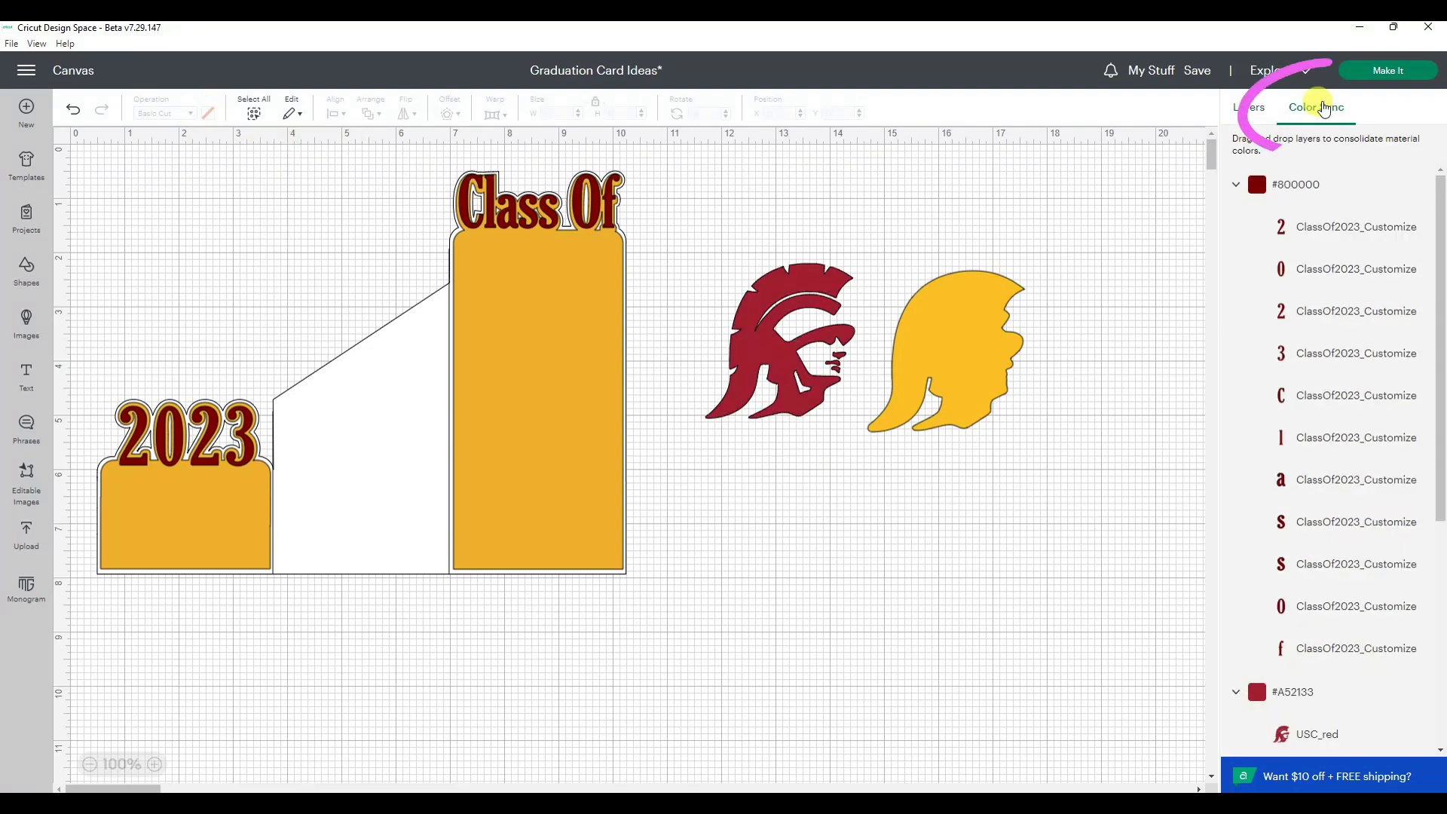
{"action": "left_click", "coordinate": [1235, 186]}
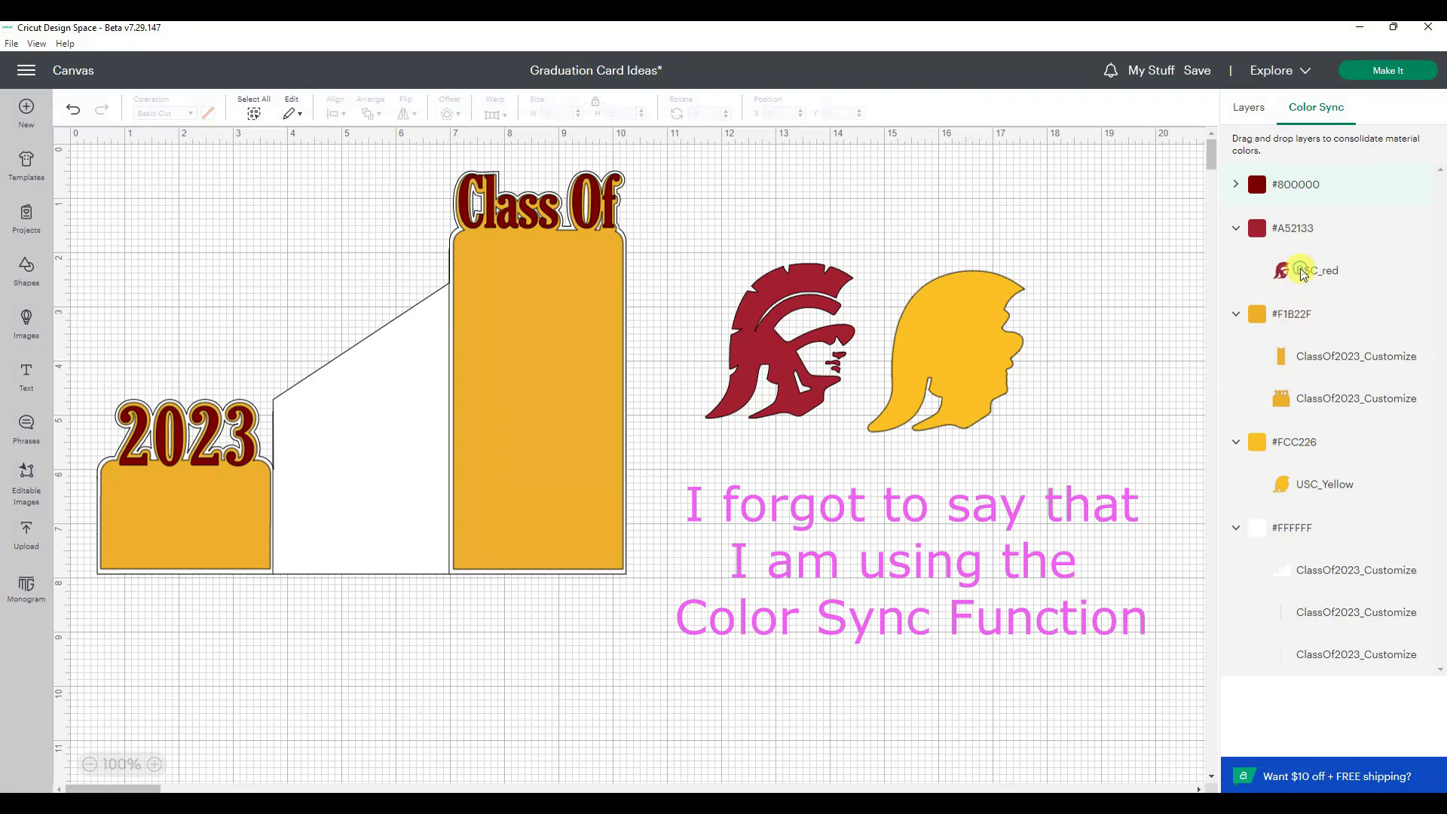
{"action": "left_click_drag", "start_coordinate": [1299, 268], "coordinate": [1322, 199]}
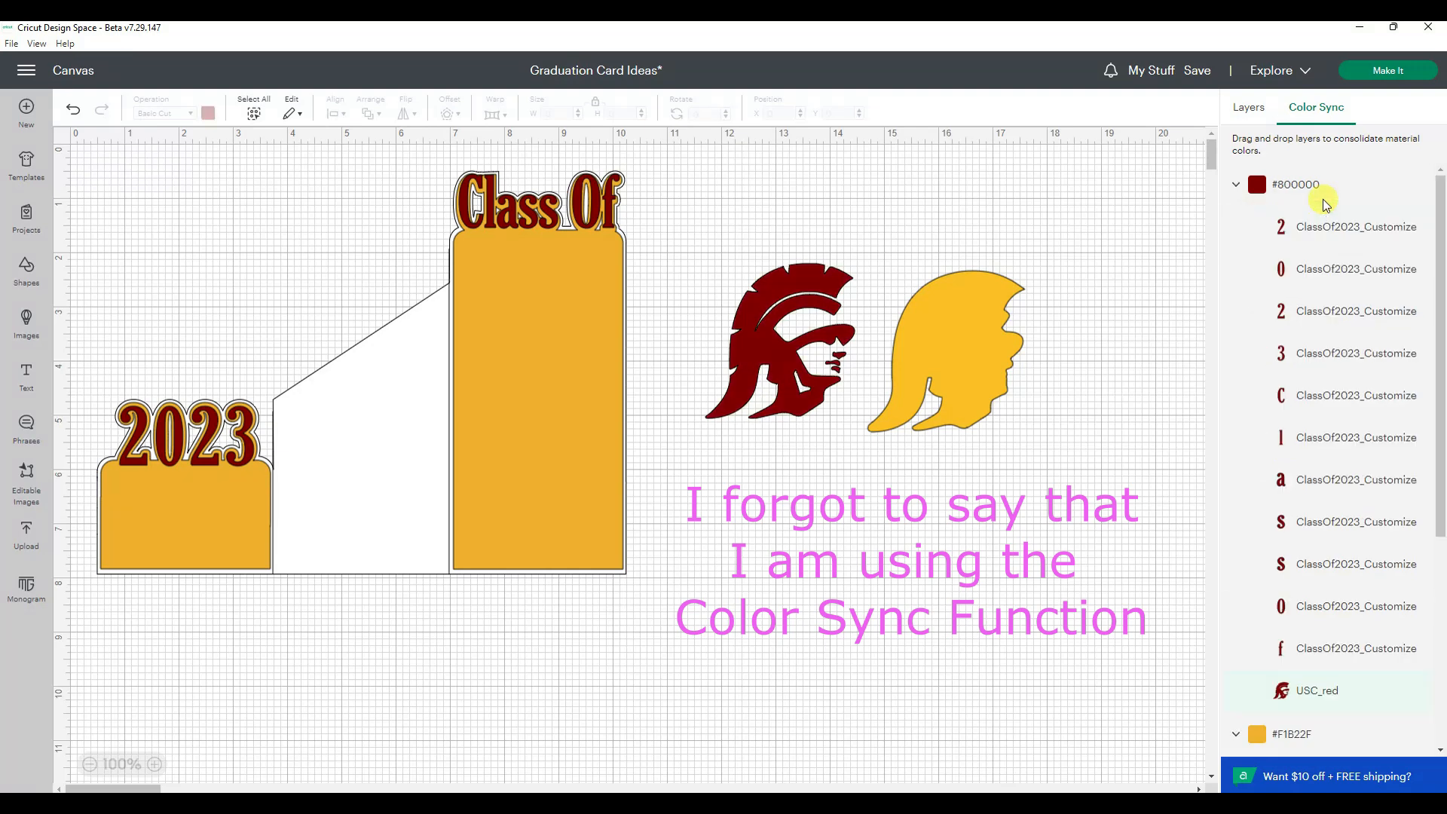
{"action": "left_click", "coordinate": [1237, 185]}
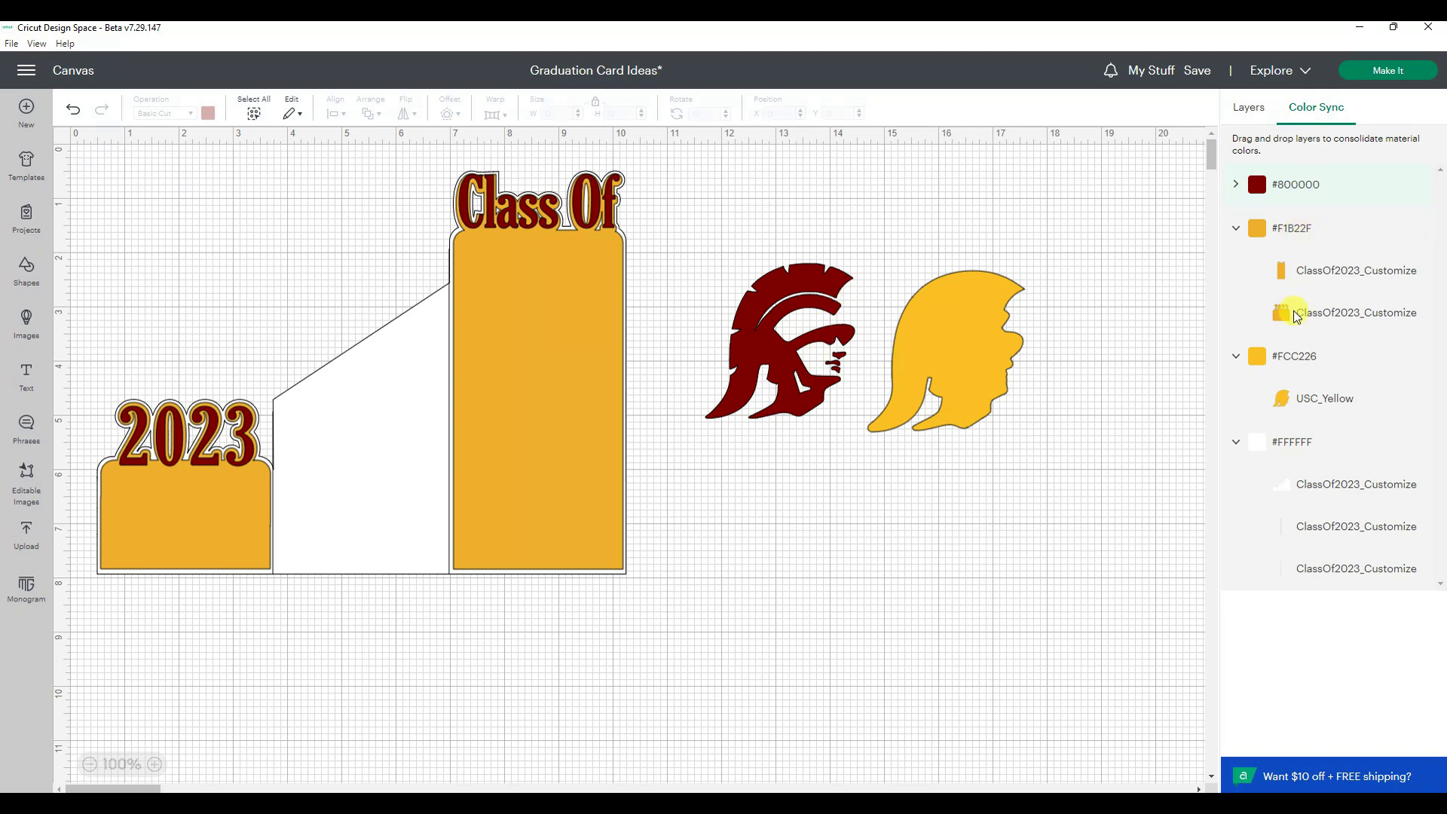
{"action": "left_click_drag", "start_coordinate": [1303, 404], "coordinate": [1322, 289]}
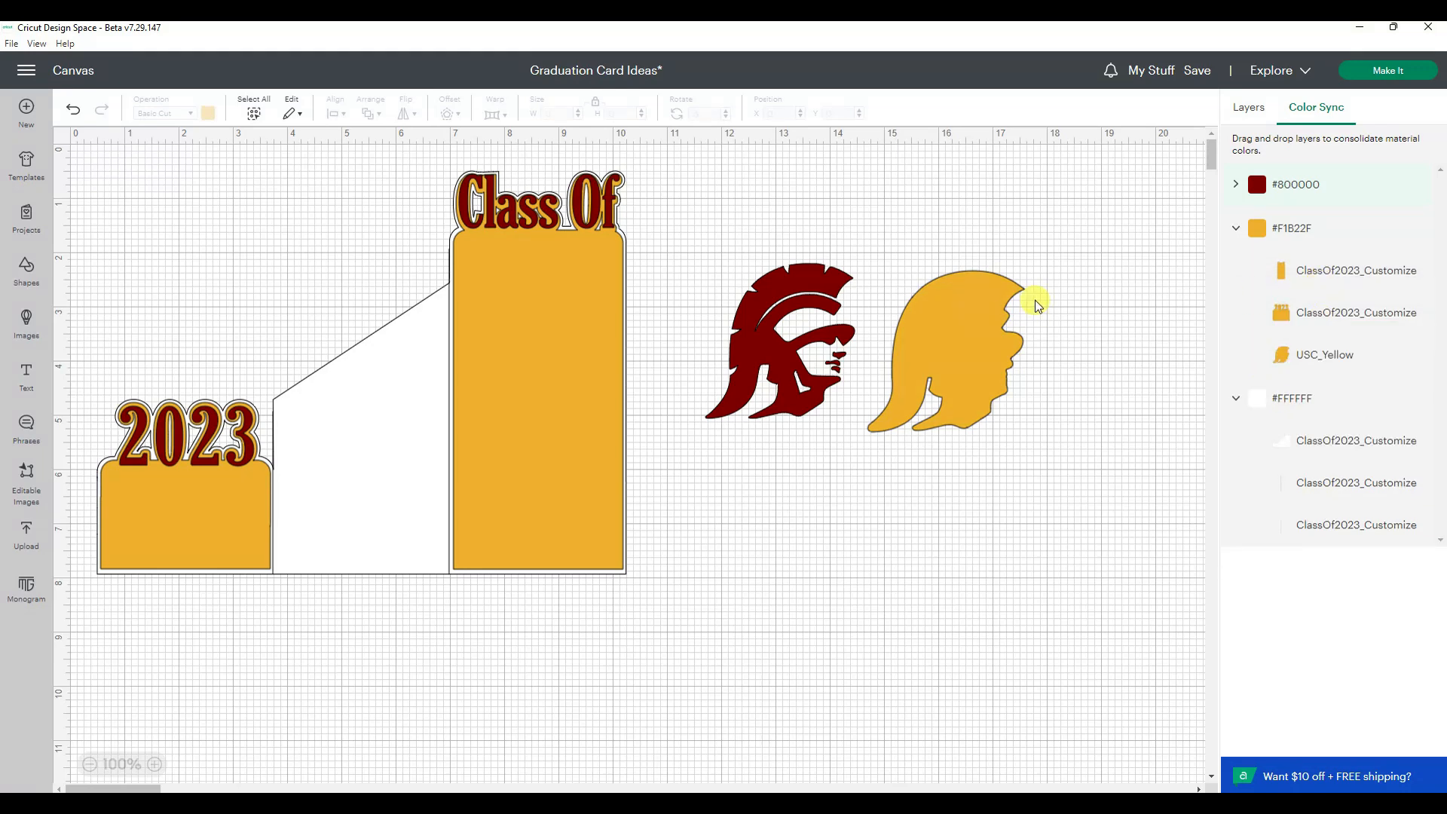
Bring the red helmet layer to the front and align it over the yellow helmet.
{"action": "left_click", "coordinate": [780, 341]}
{"action": "left_click_drag", "start_coordinate": [782, 343], "coordinate": [889, 351]}
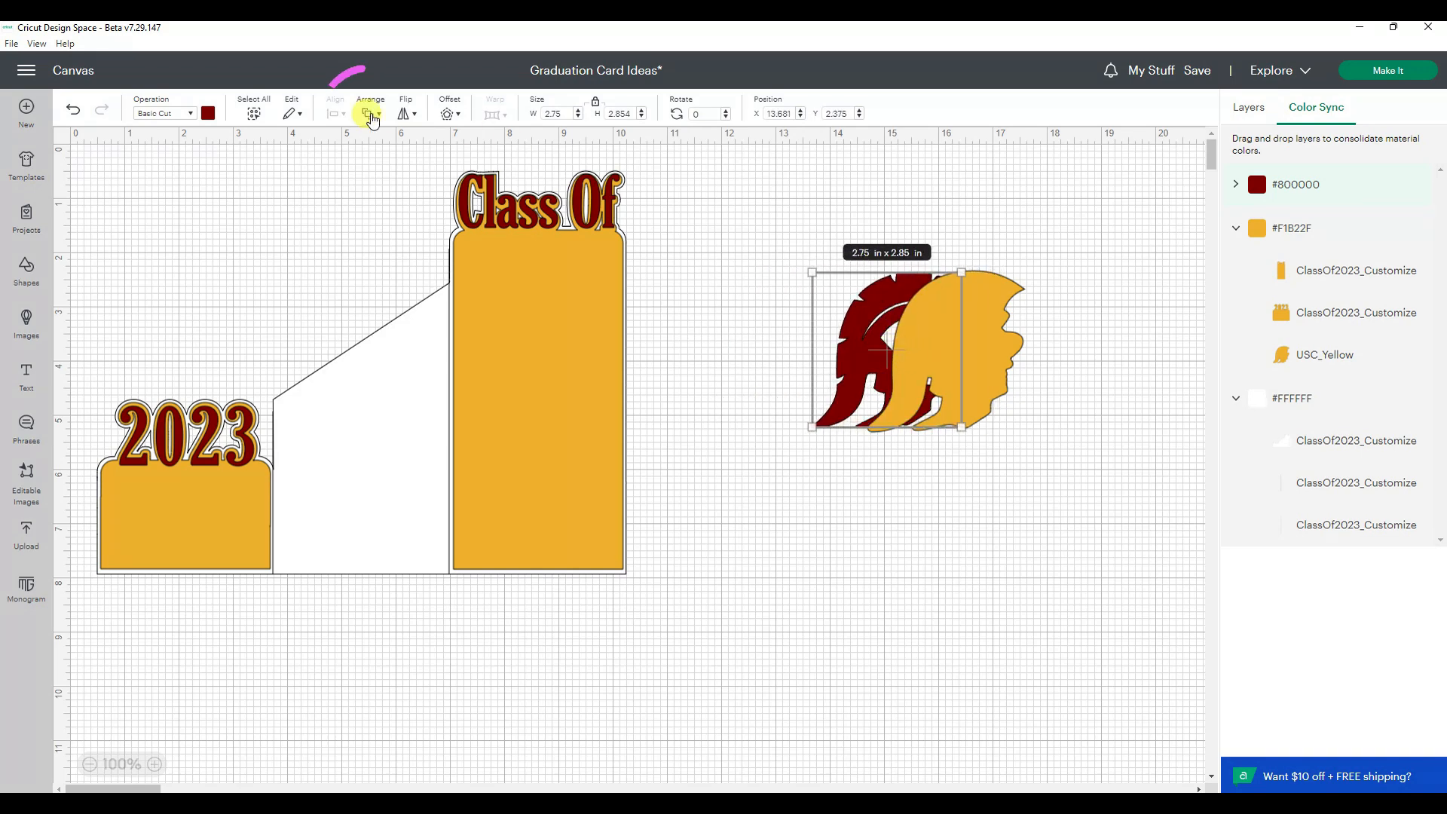
{"action": "left_click", "coordinate": [370, 114]}
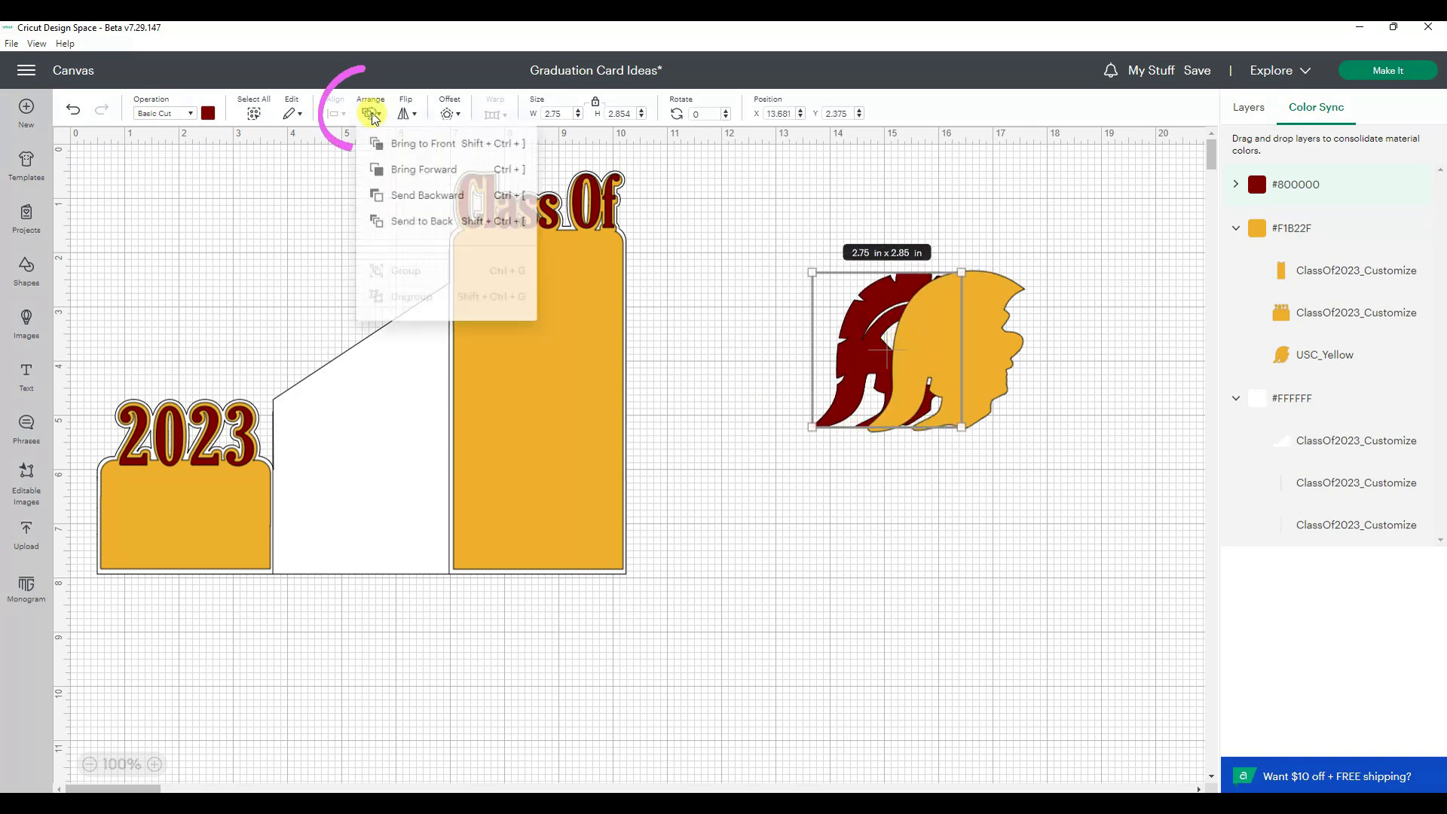
{"action": "left_click", "coordinate": [425, 146]}
{"action": "left_click_drag", "start_coordinate": [882, 371], "coordinate": [942, 373]}
{"action": "left_click", "coordinate": [955, 516]}
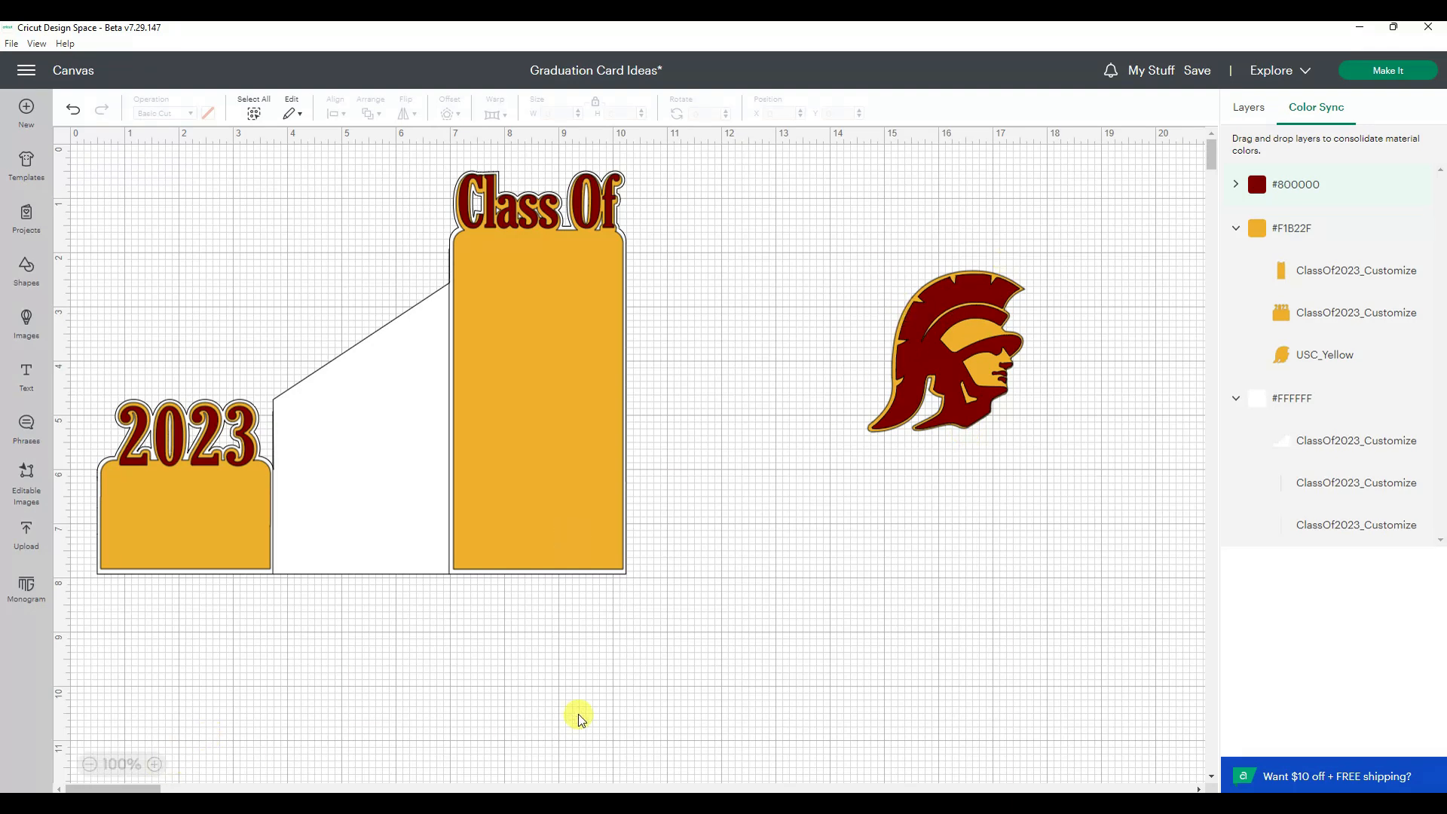
Select both helmet layers together and move the layered logo closer to the card's Class Of panel.
{"action": "left_click", "coordinate": [154, 765]}
{"action": "left_click", "coordinate": [155, 765]}
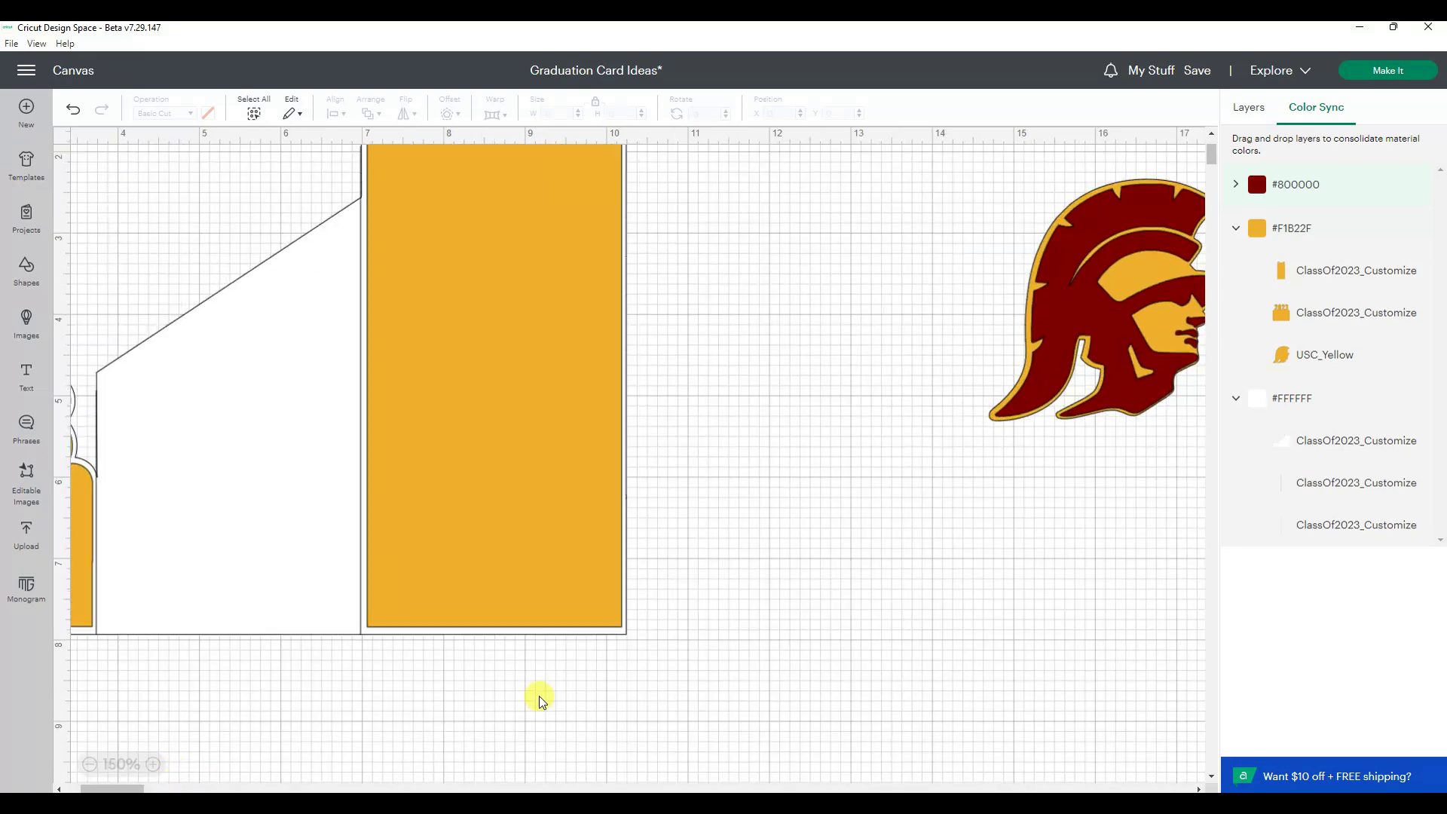
{"action": "scroll", "coordinate": [899, 455], "scroll_direction": "up", "scroll_amount": 2}
{"action": "left_click_drag", "start_coordinate": [1155, 260], "coordinate": [948, 569]}
{"action": "left_click_drag", "start_coordinate": [1100, 459], "coordinate": [898, 471]}
{"action": "left_click", "coordinate": [1061, 470]}
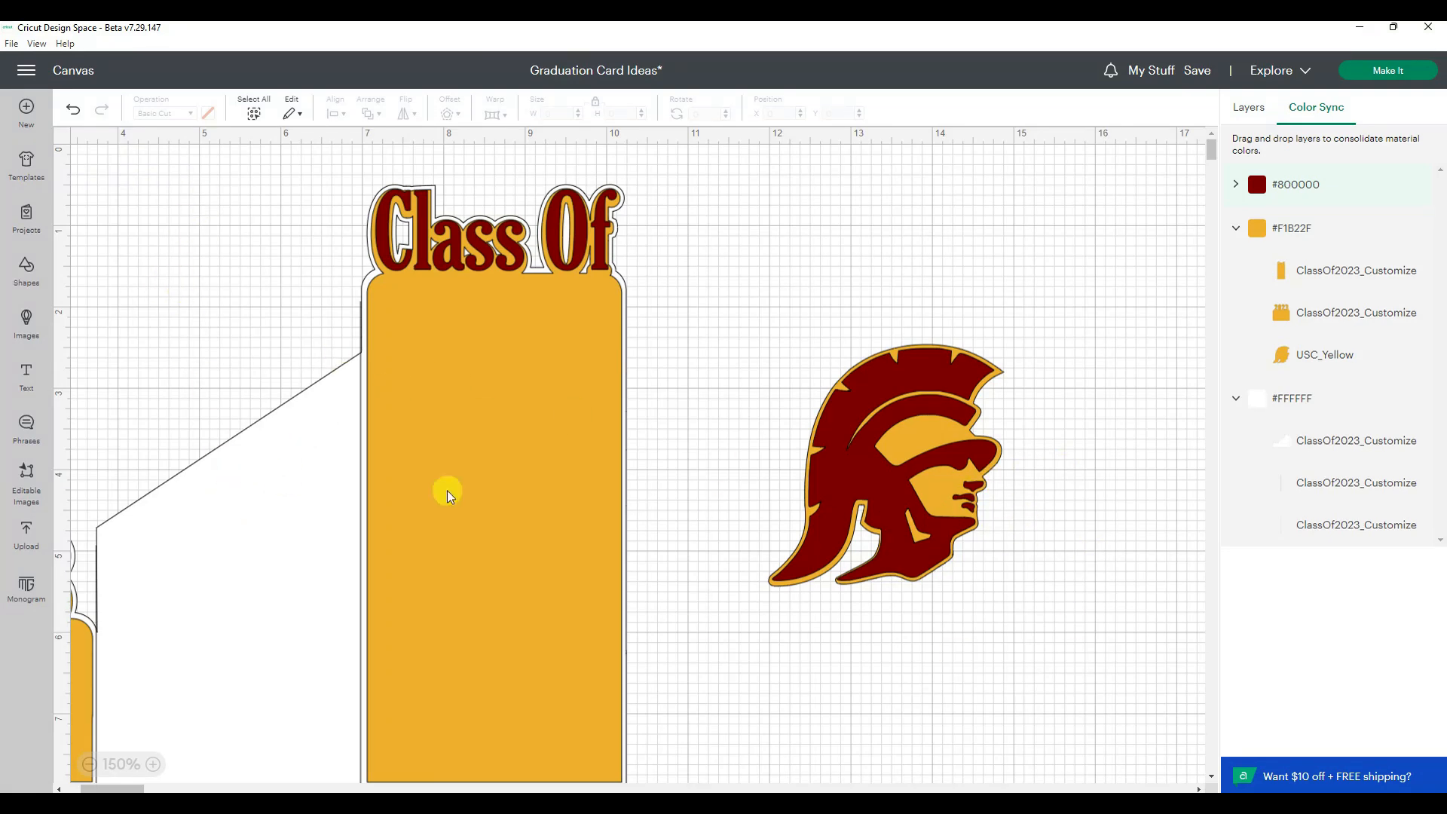
Select the red and yellow helmet layers and group them.
{"action": "left_click_drag", "start_coordinate": [752, 287], "coordinate": [1100, 658]}
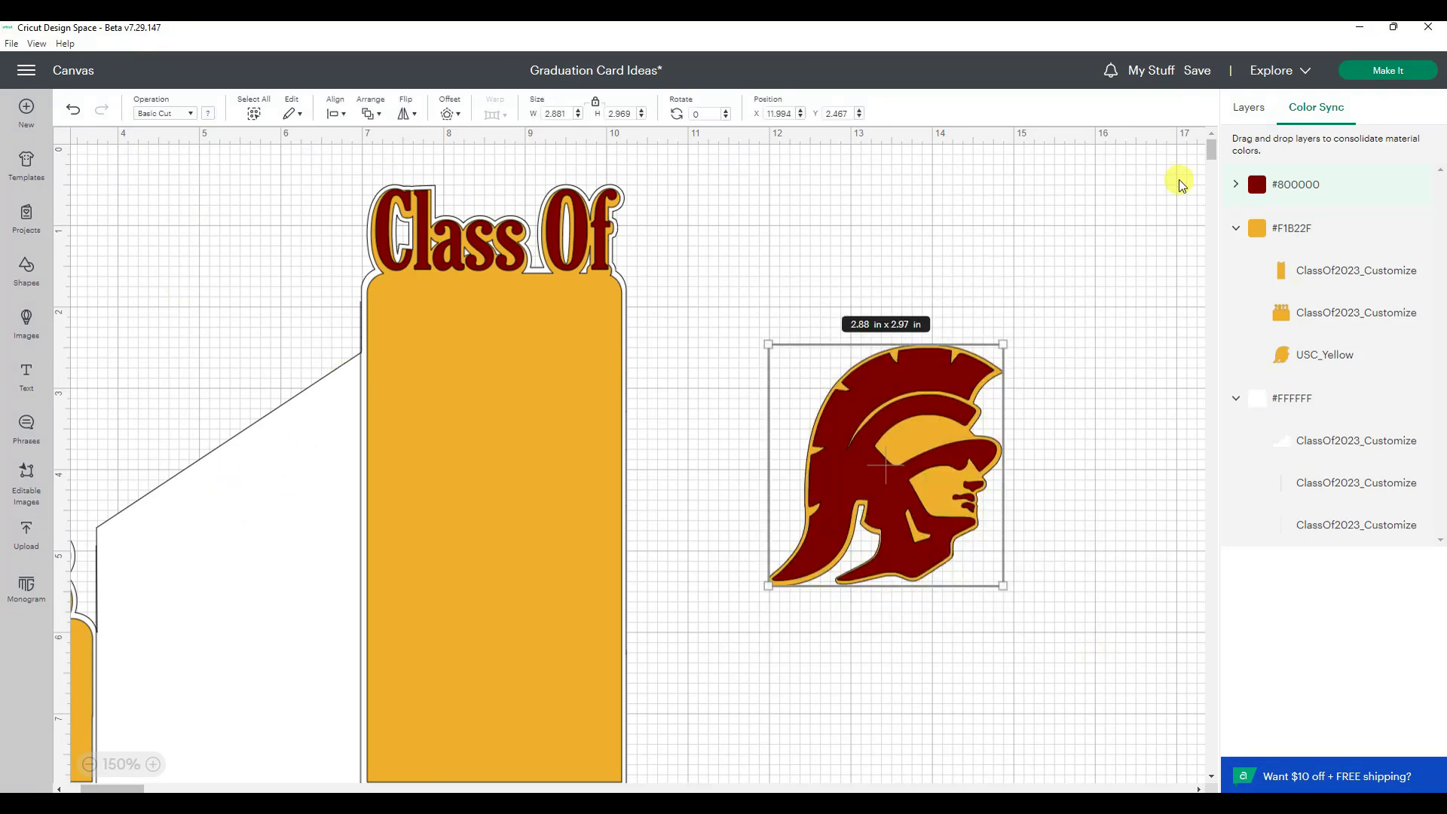
{"action": "left_click", "coordinate": [1251, 112]}
{"action": "left_click", "coordinate": [1234, 145]}
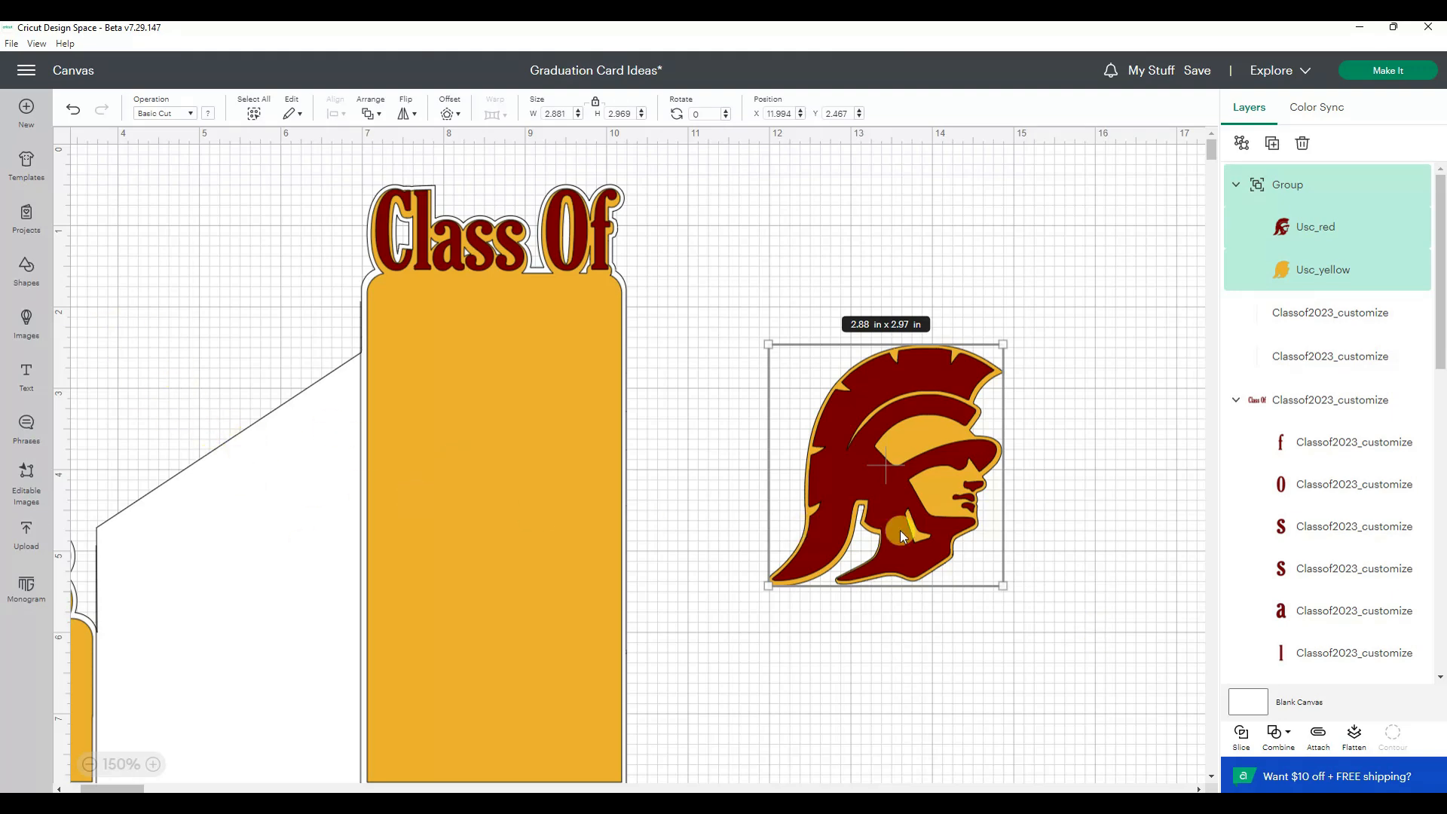
Hide the card's Class Of and 2023 lettering layers along with both gold panel layers.
{"action": "left_click", "coordinate": [1236, 400]}
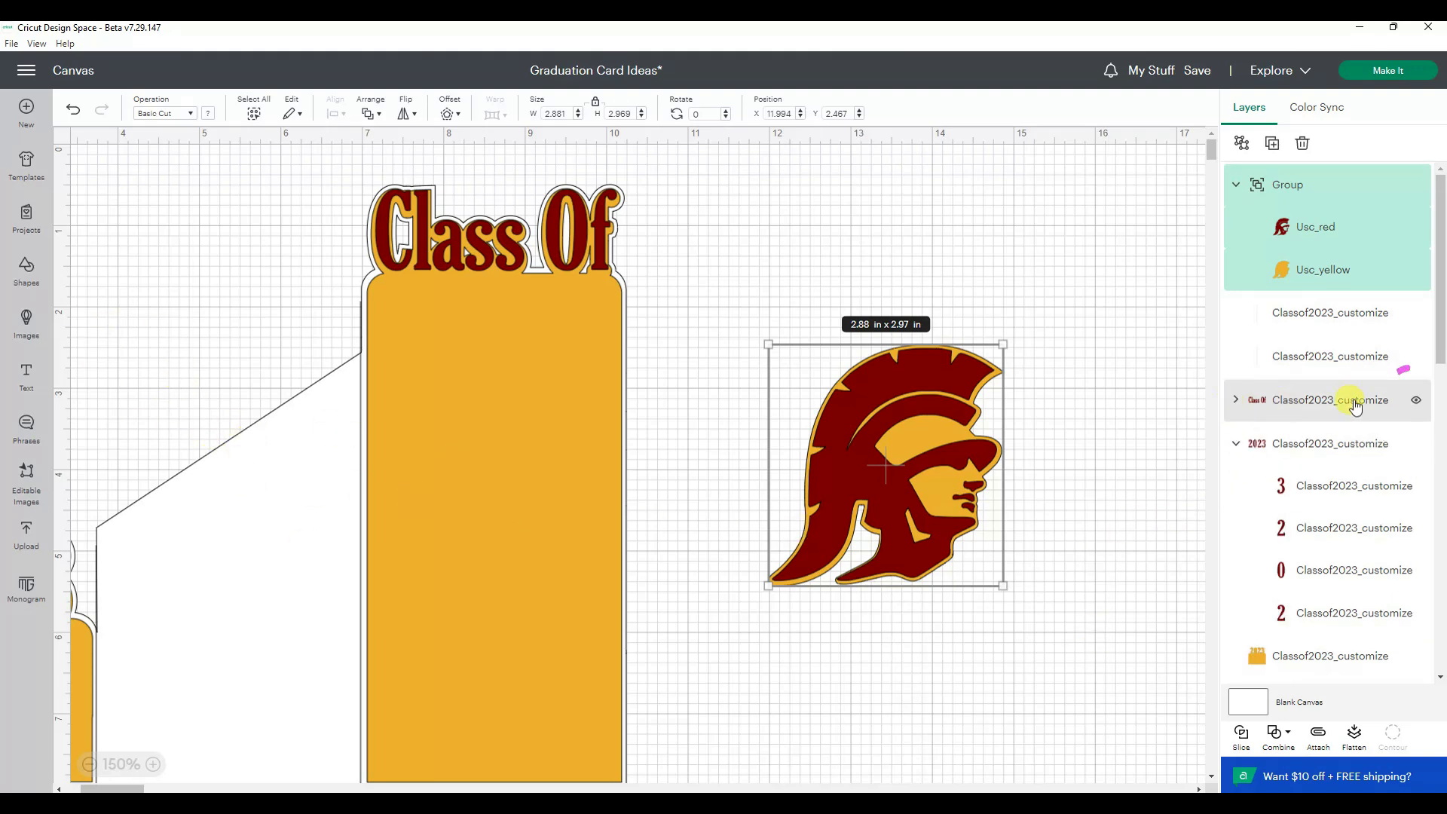
{"action": "left_click", "coordinate": [1420, 405]}
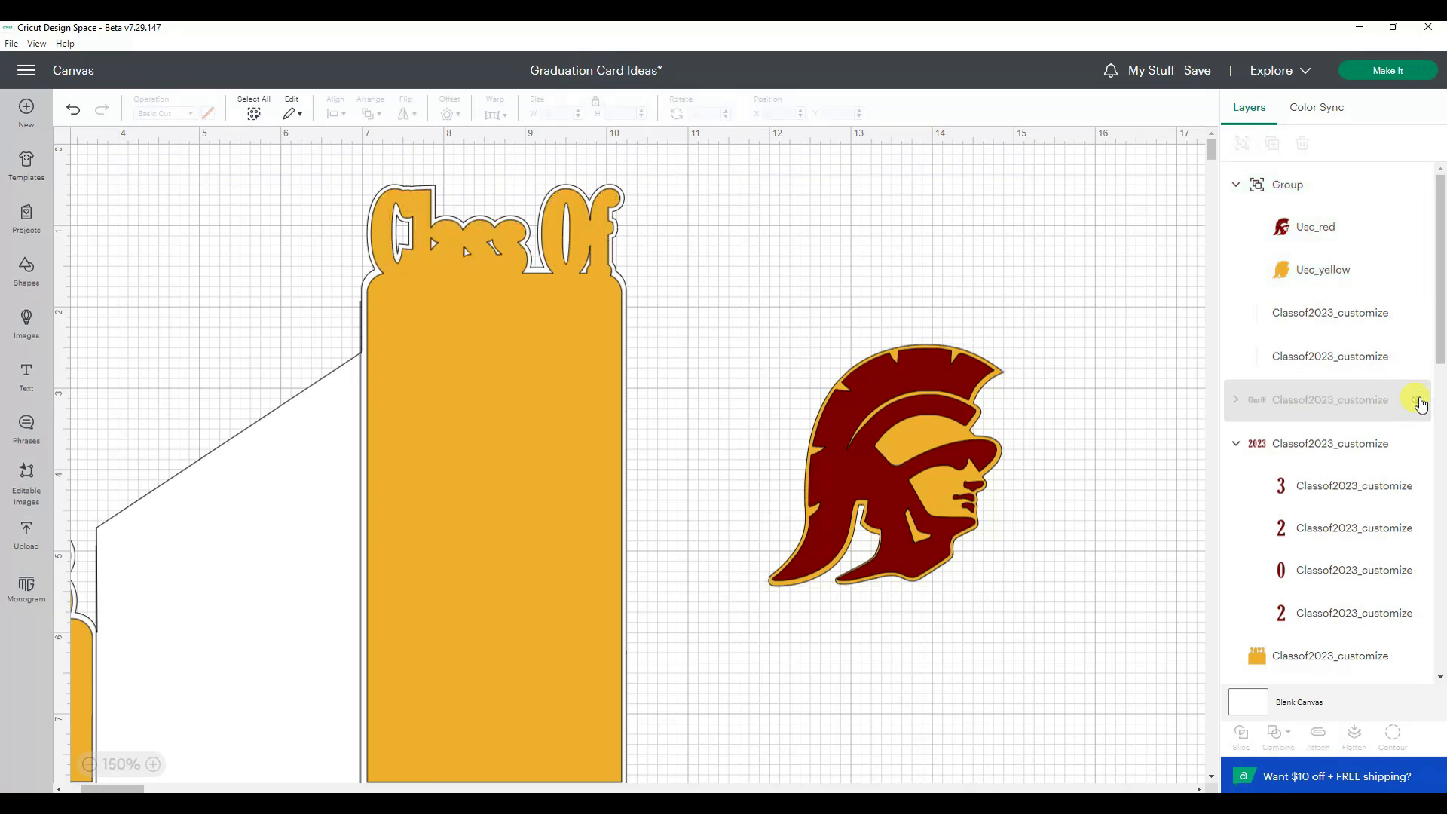
{"action": "left_click", "coordinate": [1423, 450]}
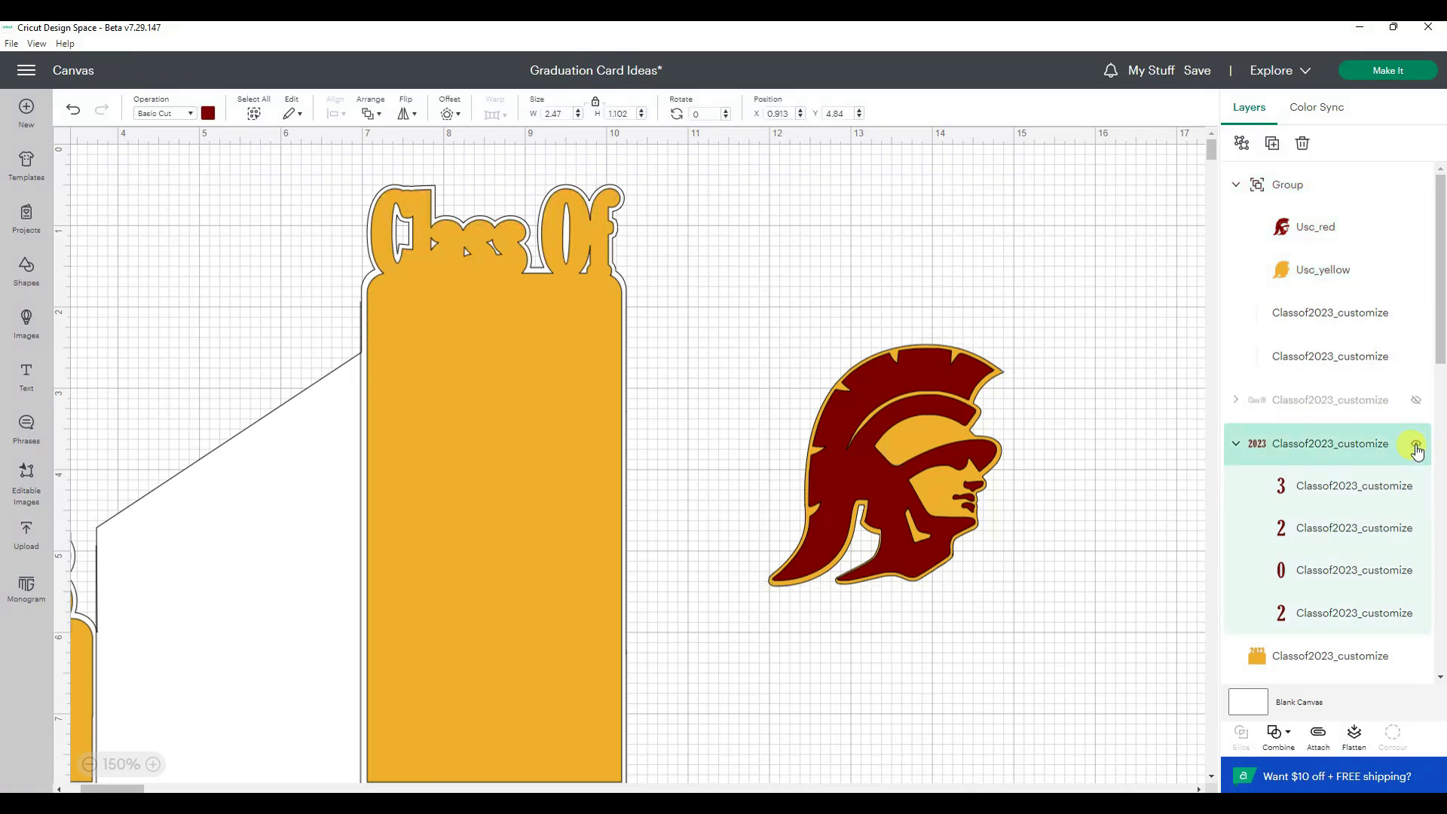
{"action": "left_click", "coordinate": [1417, 449]}
{"action": "left_click", "coordinate": [1416, 656]}
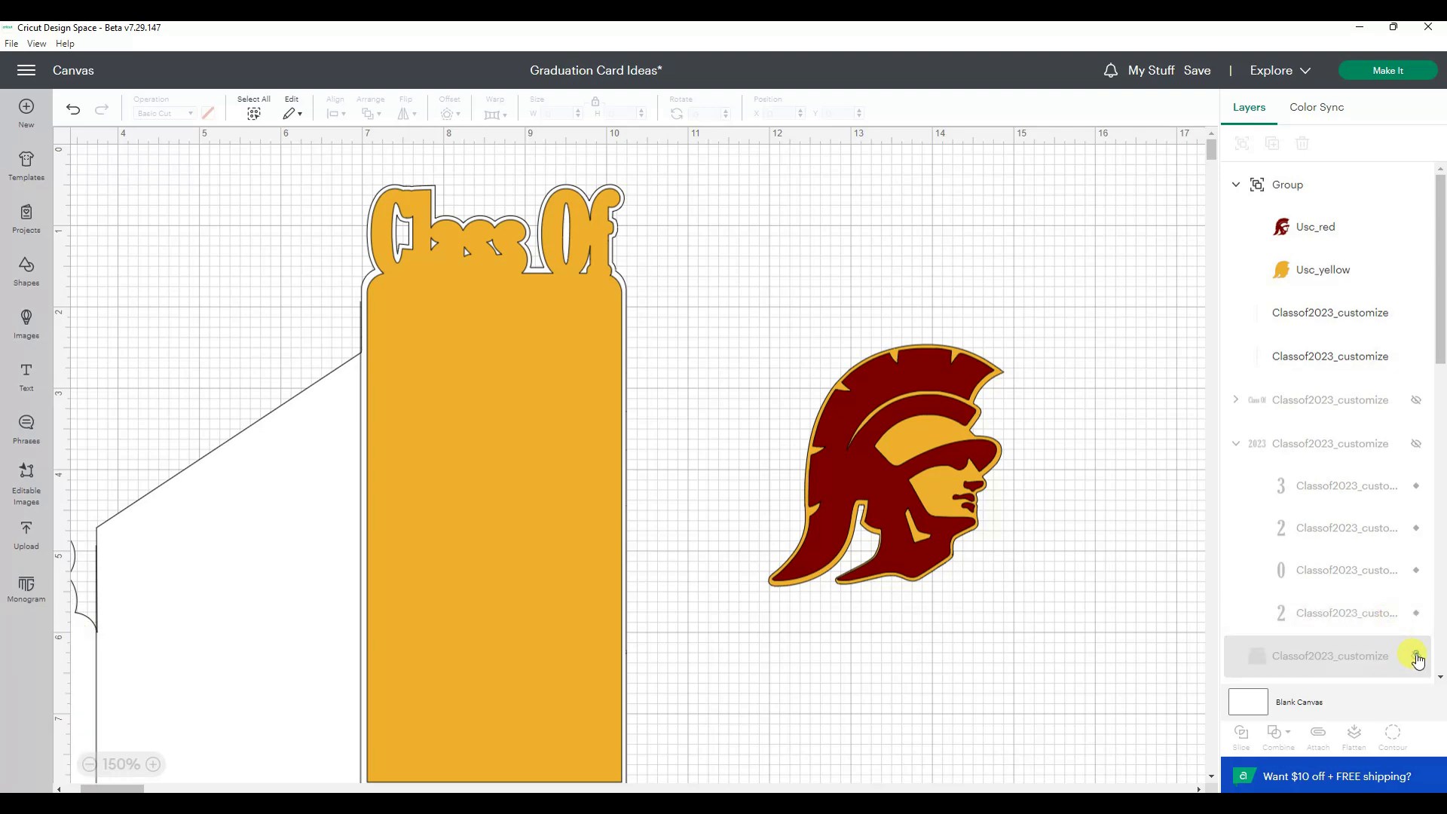
{"action": "scroll", "coordinate": [1416, 648], "scroll_direction": "down", "scroll_amount": 2}
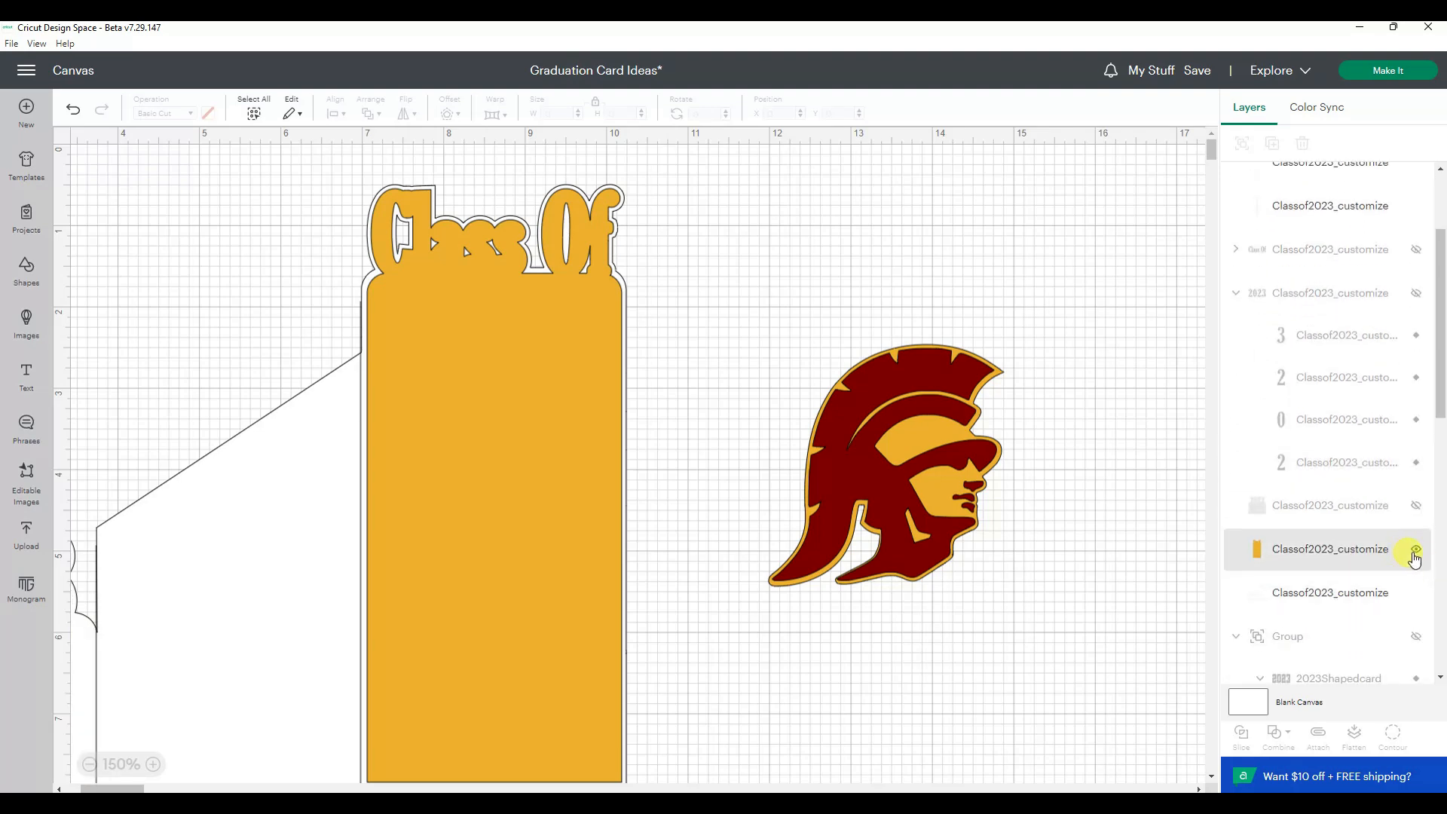
{"action": "left_click", "coordinate": [1415, 552]}
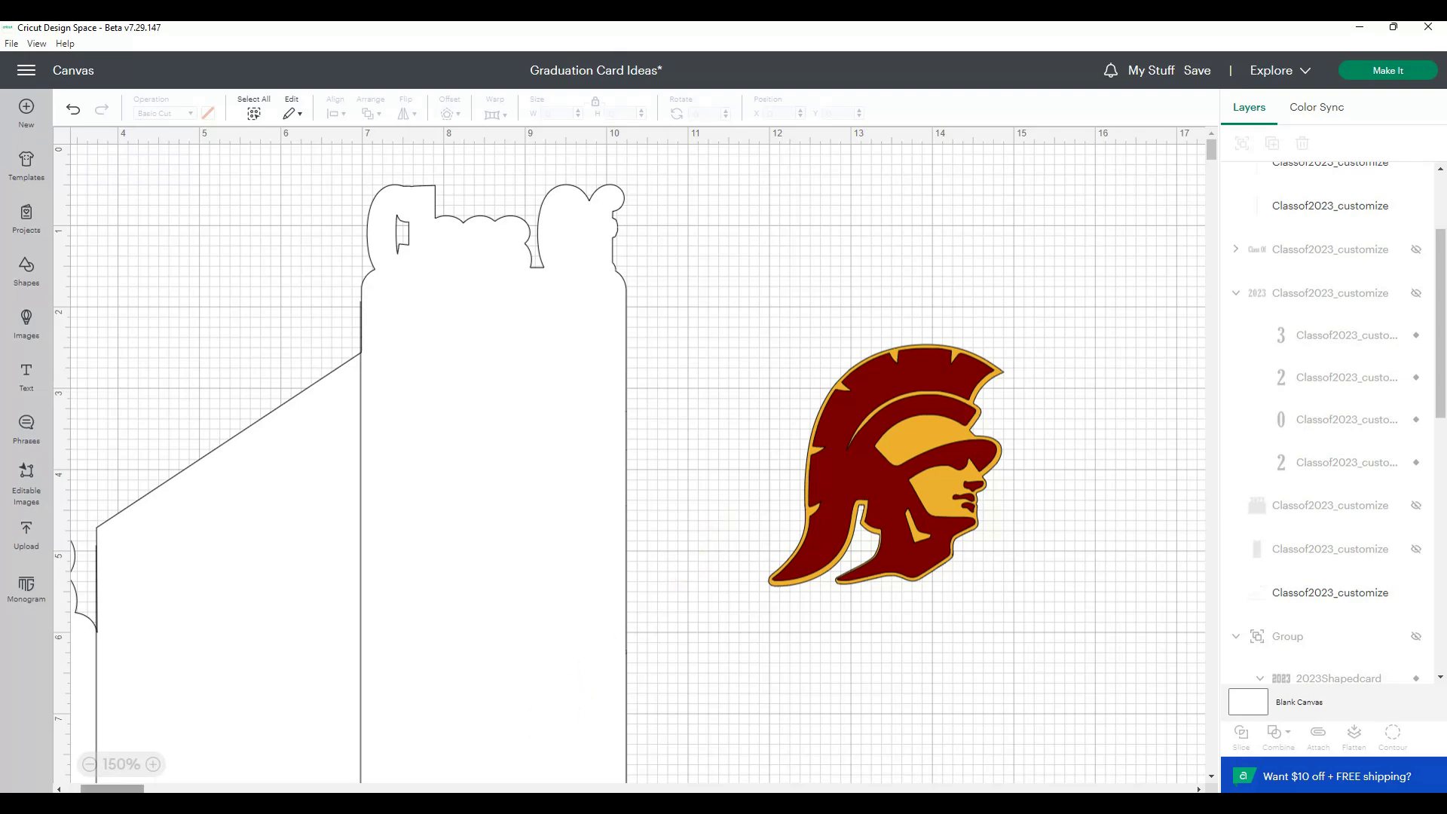
Move the helmet group onto the card's middle panel, resize it to about 2.51 x 2.59 in, and position it at about X 4.05, Y 1.88.
{"action": "left_click_drag", "start_coordinate": [114, 789], "coordinate": [101, 789]}
{"action": "left_click_drag", "start_coordinate": [1204, 571], "coordinate": [540, 520]}
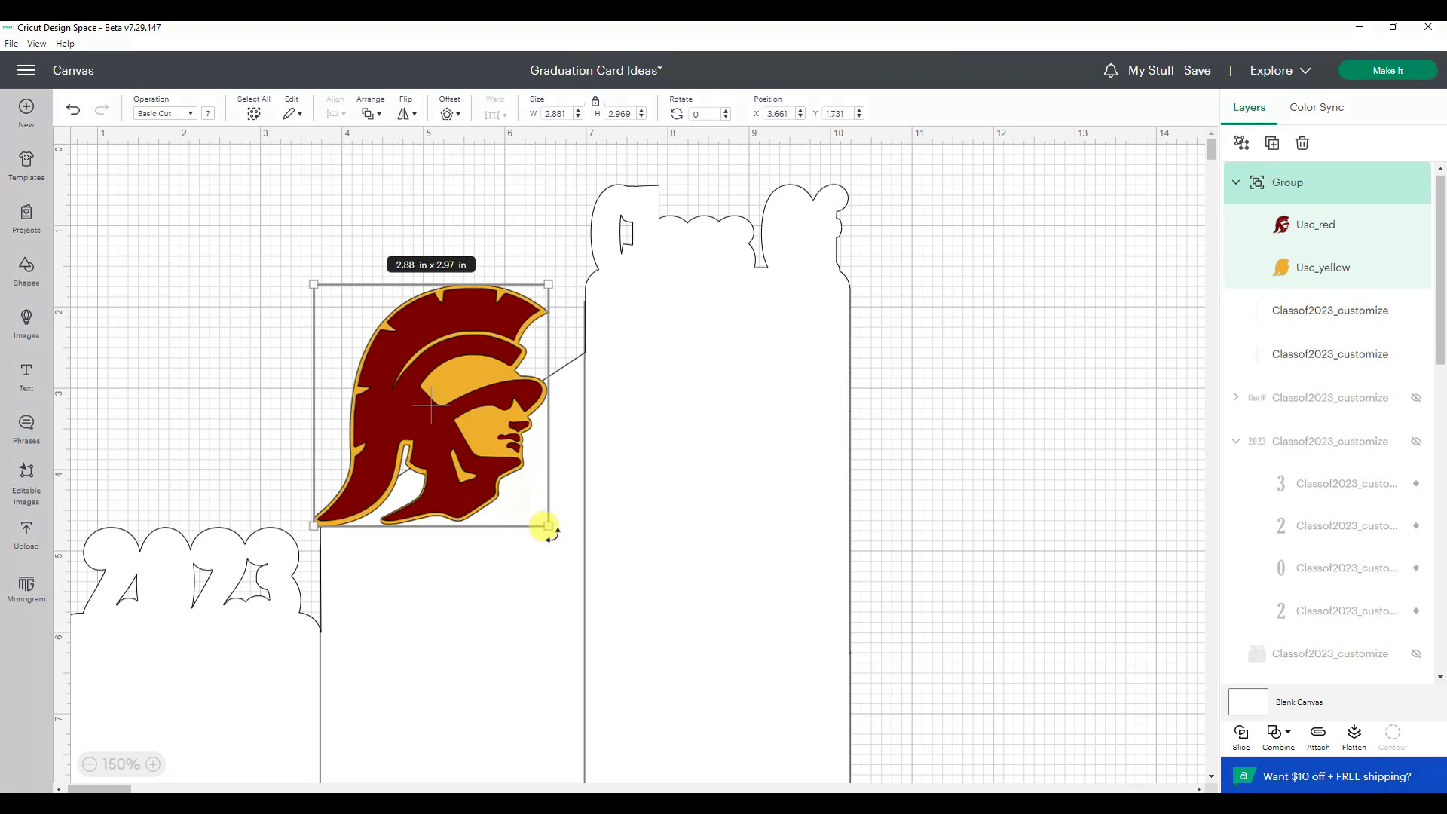
{"action": "left_click_drag", "start_coordinate": [550, 527], "coordinate": [505, 497]}
{"action": "left_click_drag", "start_coordinate": [458, 422], "coordinate": [489, 435]}
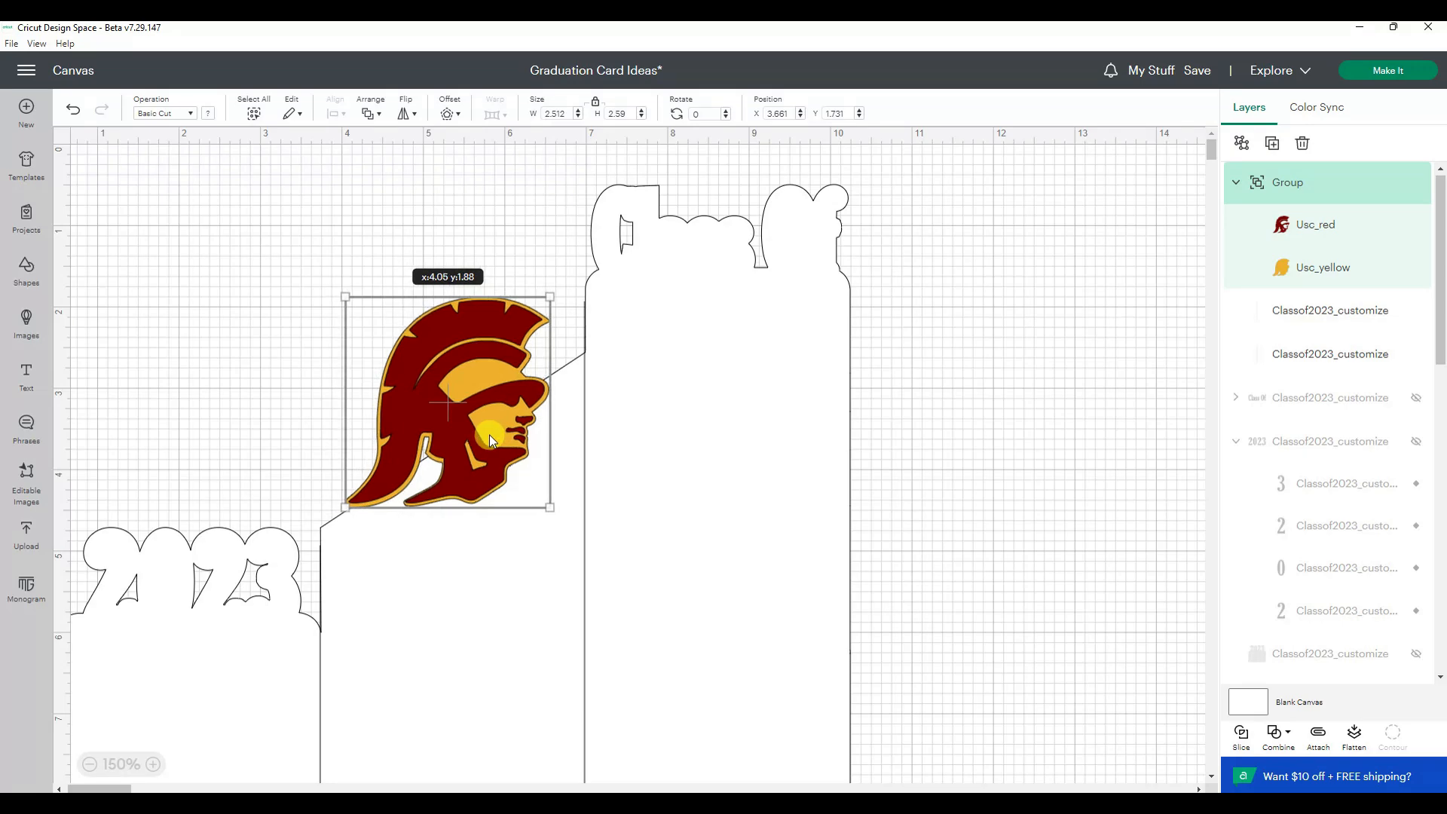
{"action": "left_click_drag", "start_coordinate": [490, 435], "coordinate": [489, 436]}
{"action": "left_click", "coordinate": [1007, 495]}
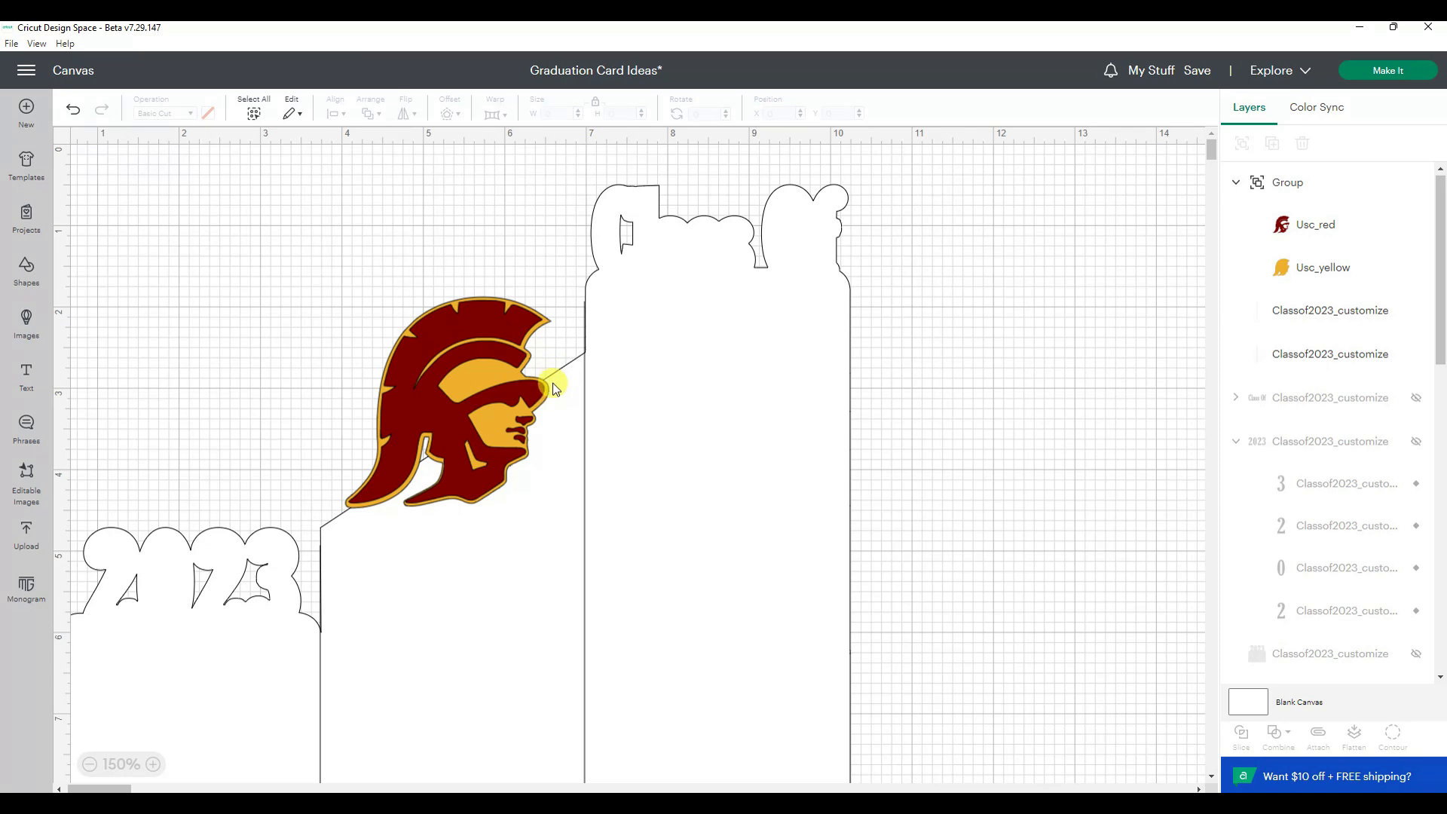
Create a welded, rounded-corner offset of 0.05 in around the grouped helmet logo.
{"action": "left_click", "coordinate": [499, 416]}
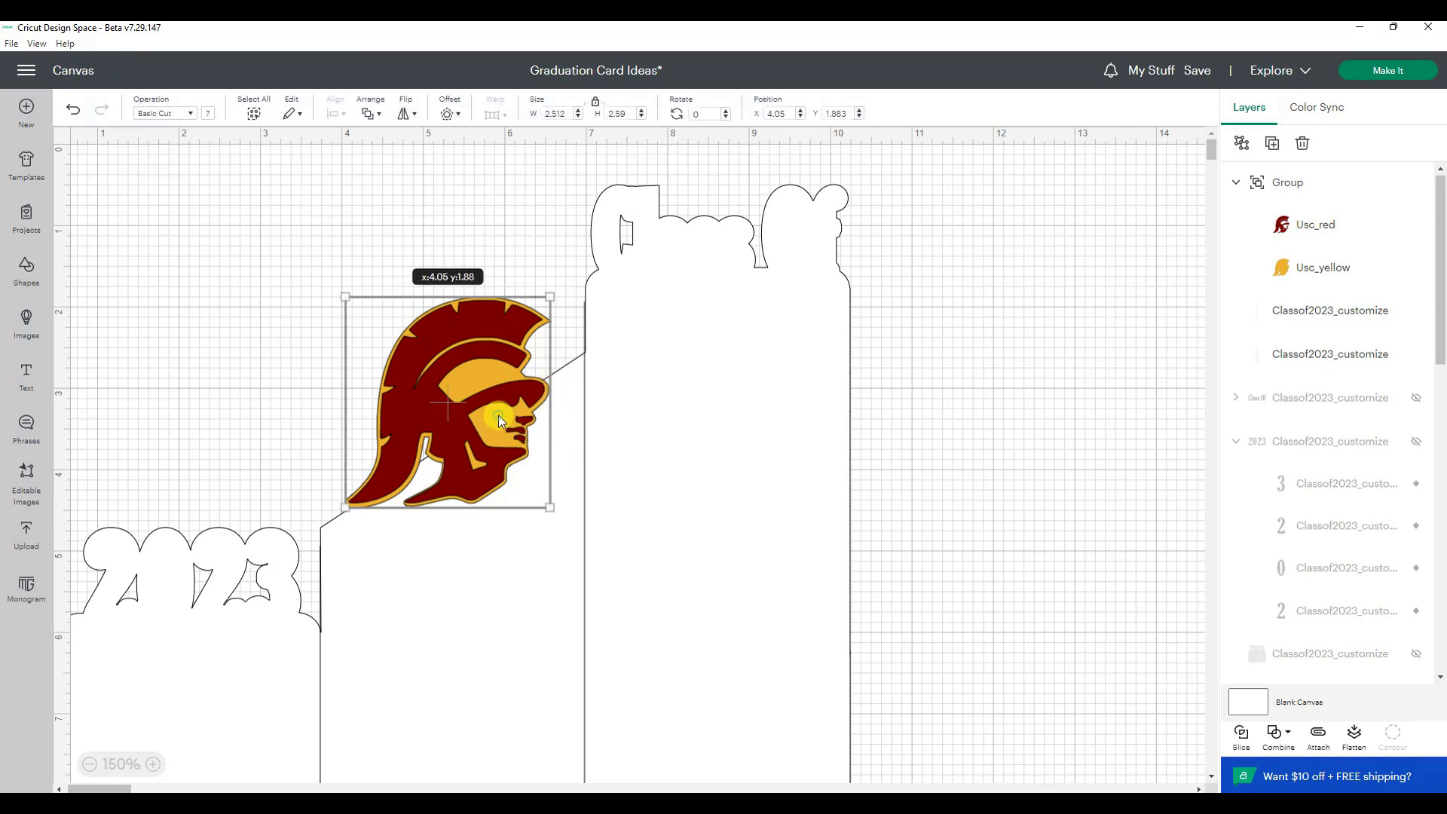
{"action": "left_click", "coordinate": [449, 113]}
{"action": "left_click_drag", "start_coordinate": [424, 202], "coordinate": [413, 205]}
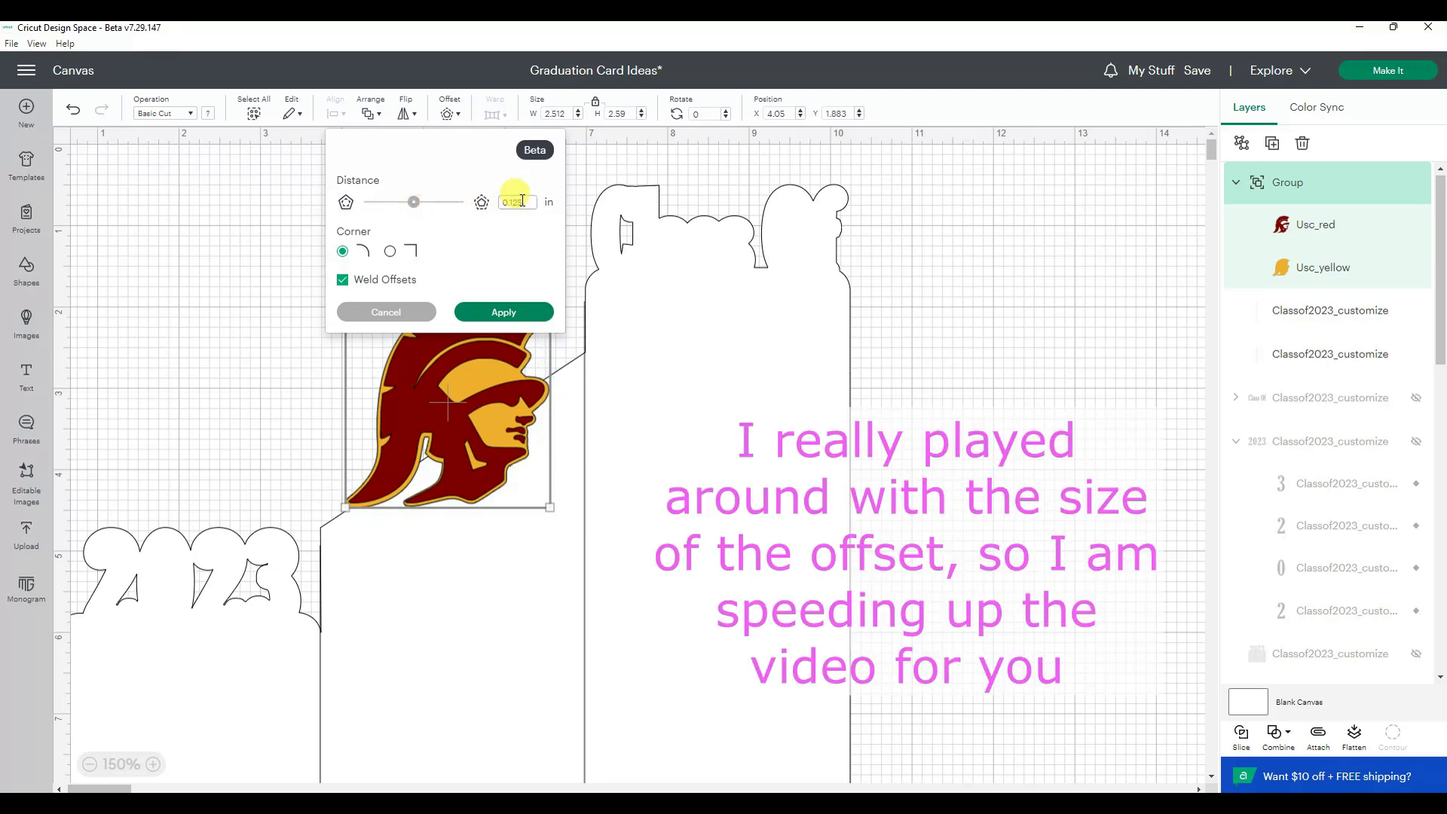
{"action": "key", "text": "Return"}
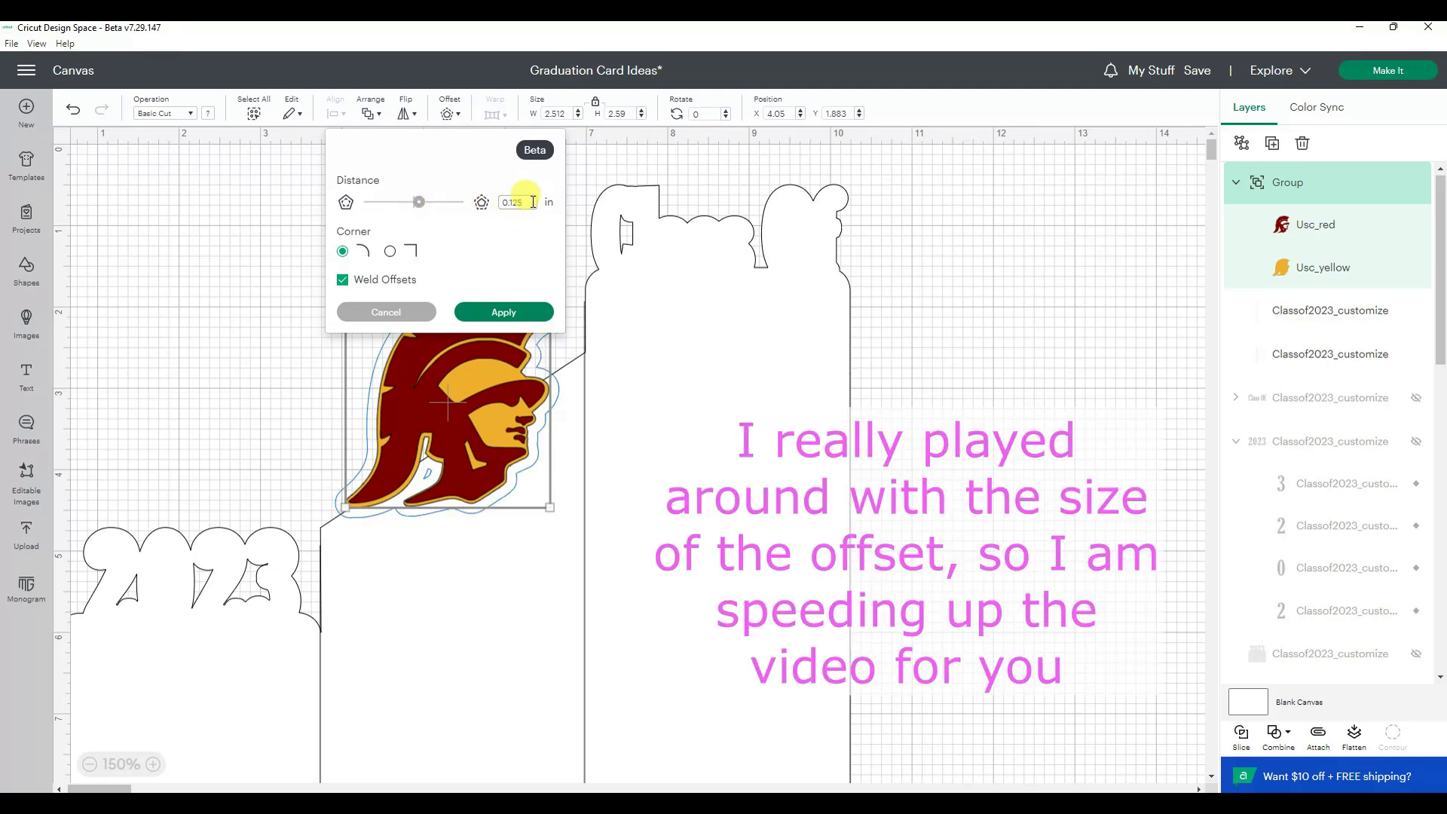
{"action": "left_click", "coordinate": [518, 239]}
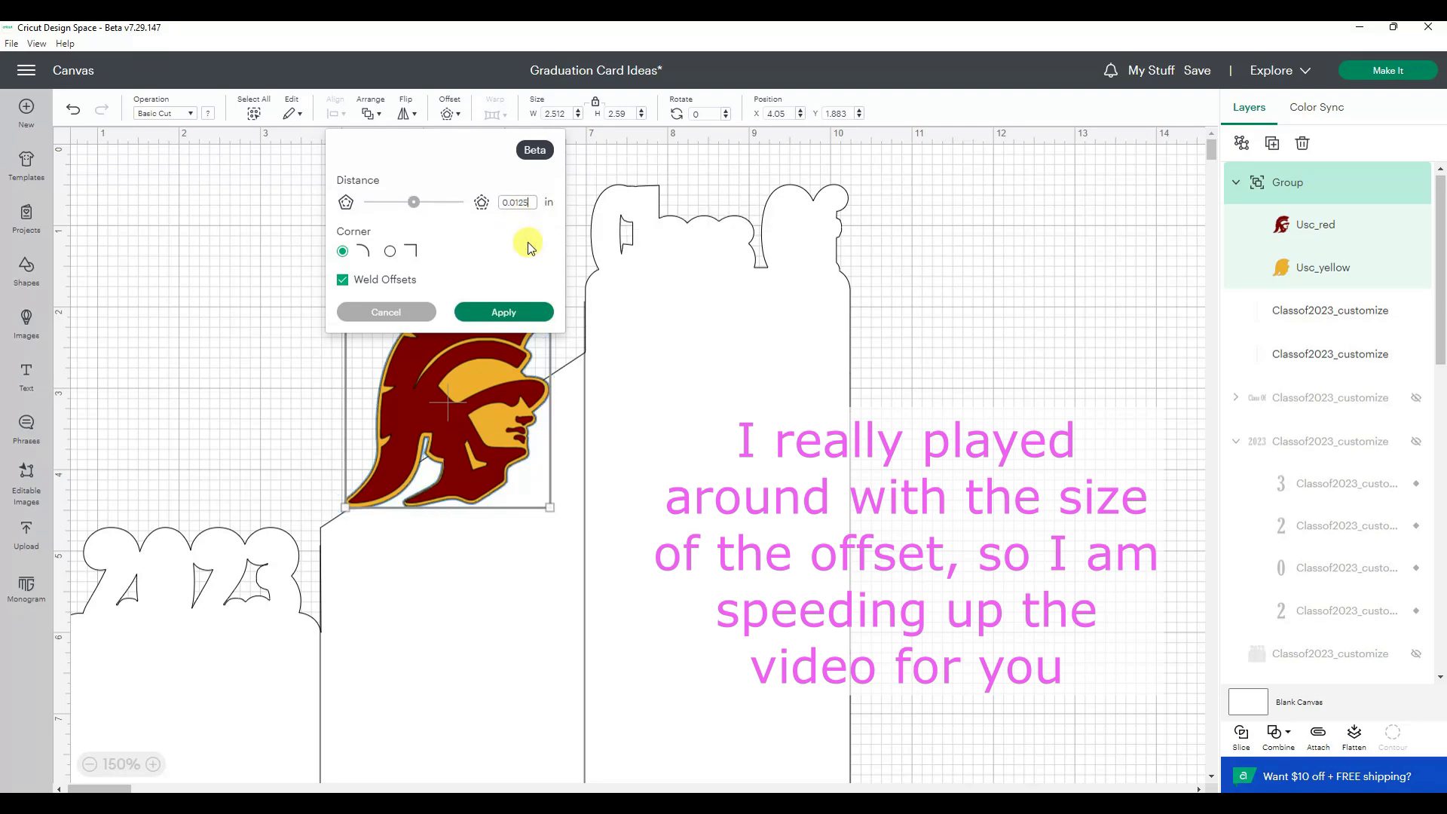
{"action": "type", "text": "3"}
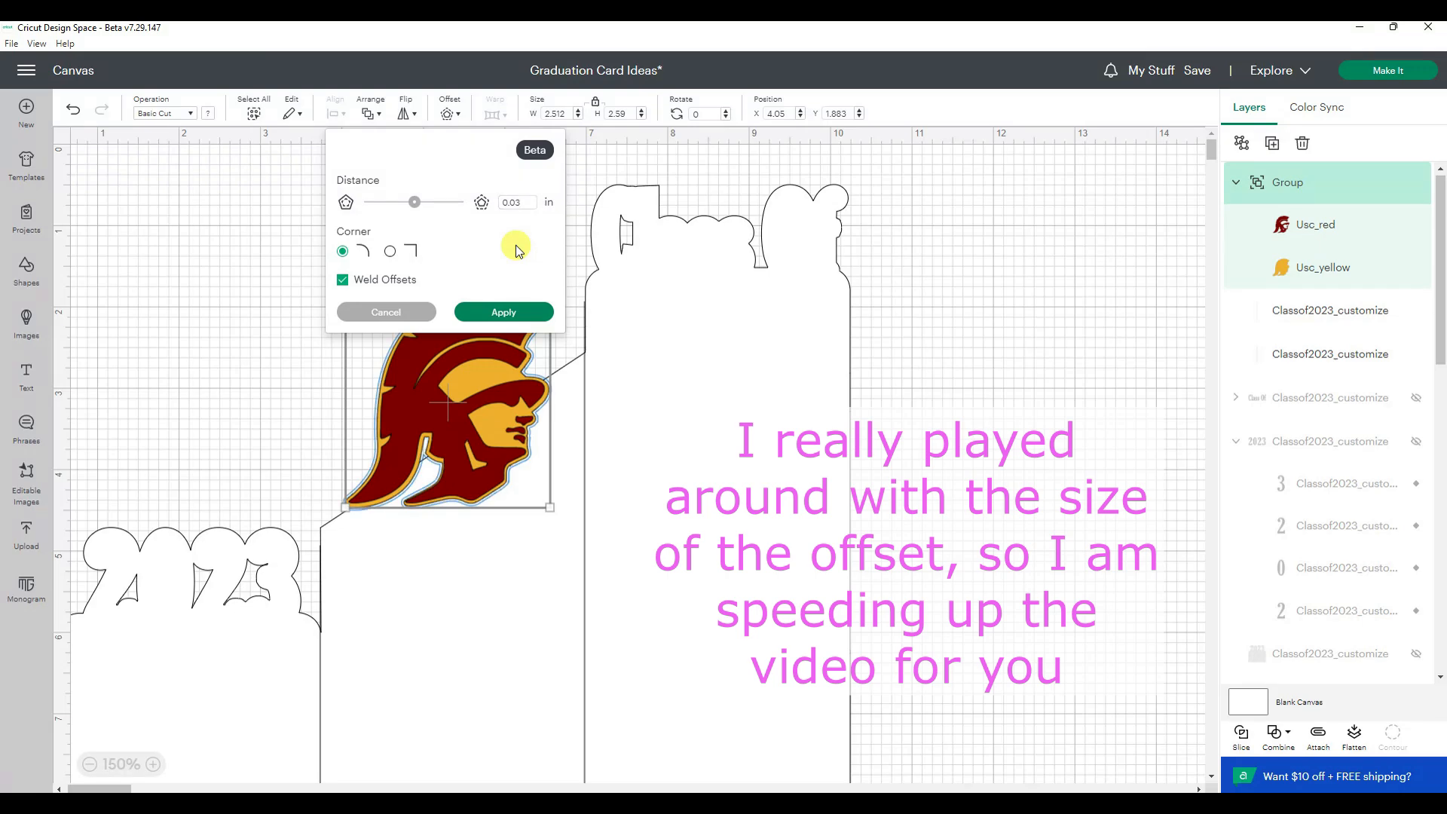
{"action": "key", "text": "BackSpace"}
{"action": "type", "text": "5"}
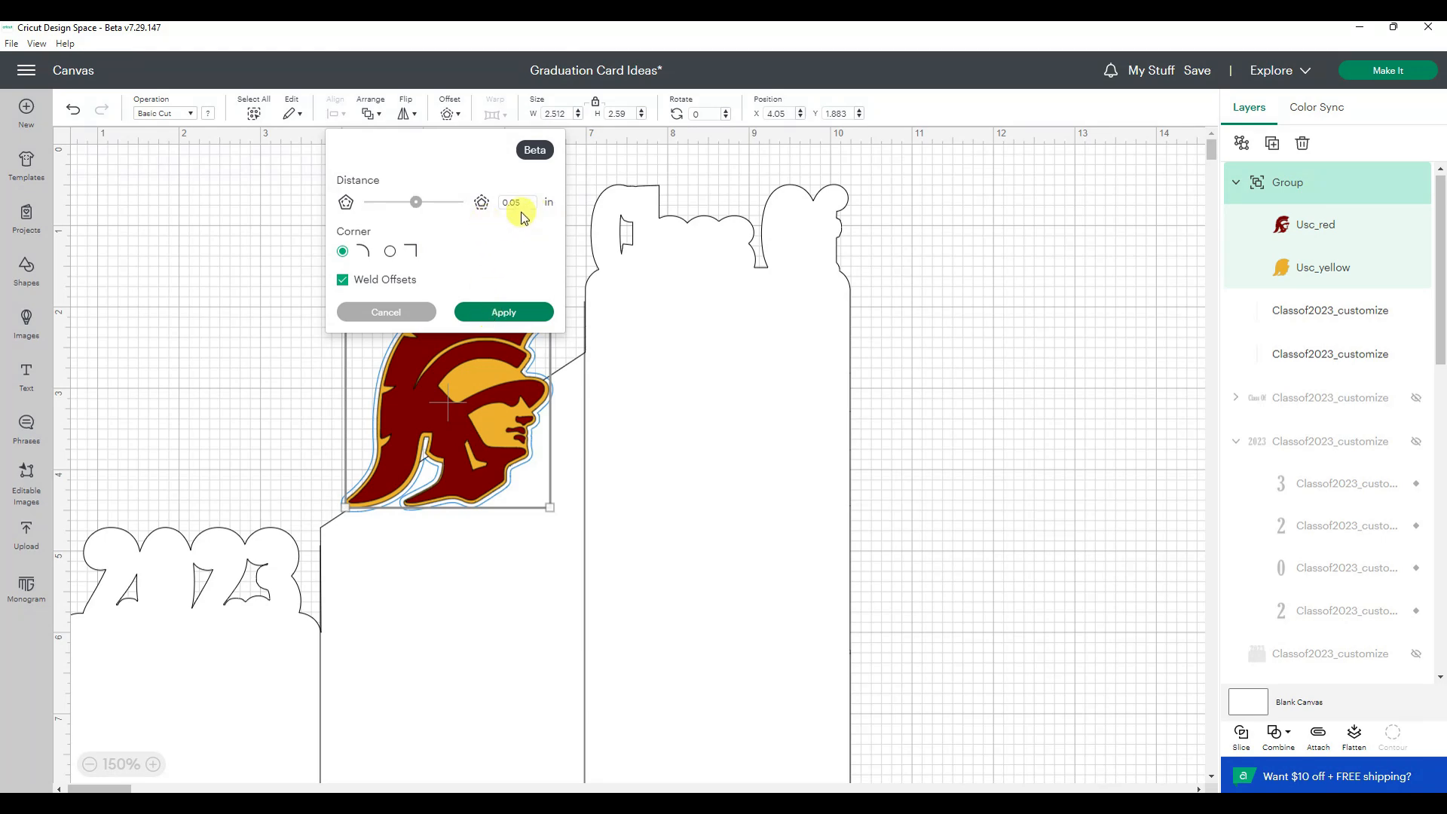
{"action": "left_click", "coordinate": [496, 313]}
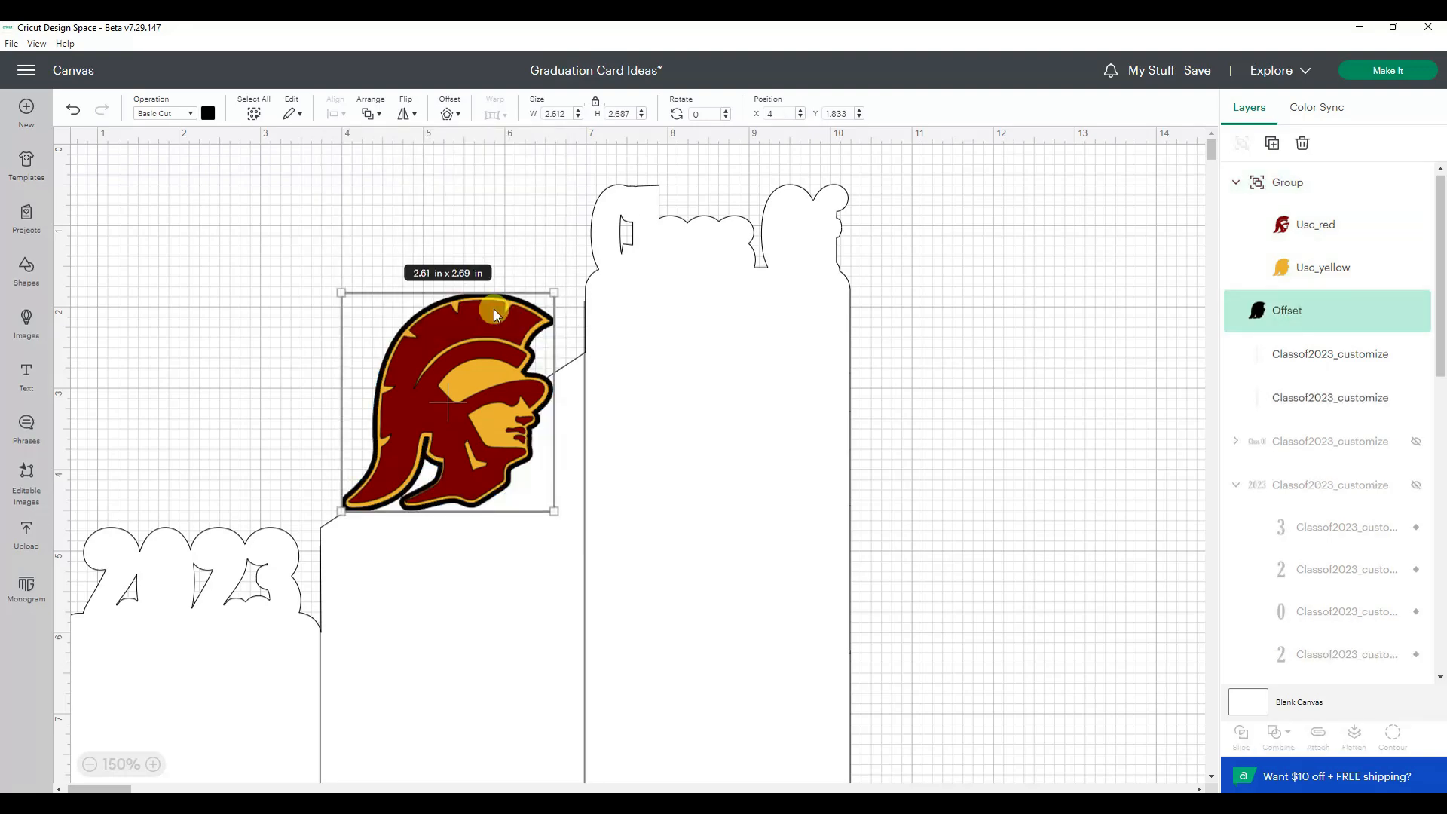
Hide the red and yellow helmet group, leaving its black offset on the card.
{"action": "mouse_move", "coordinate": [1389, 191]}
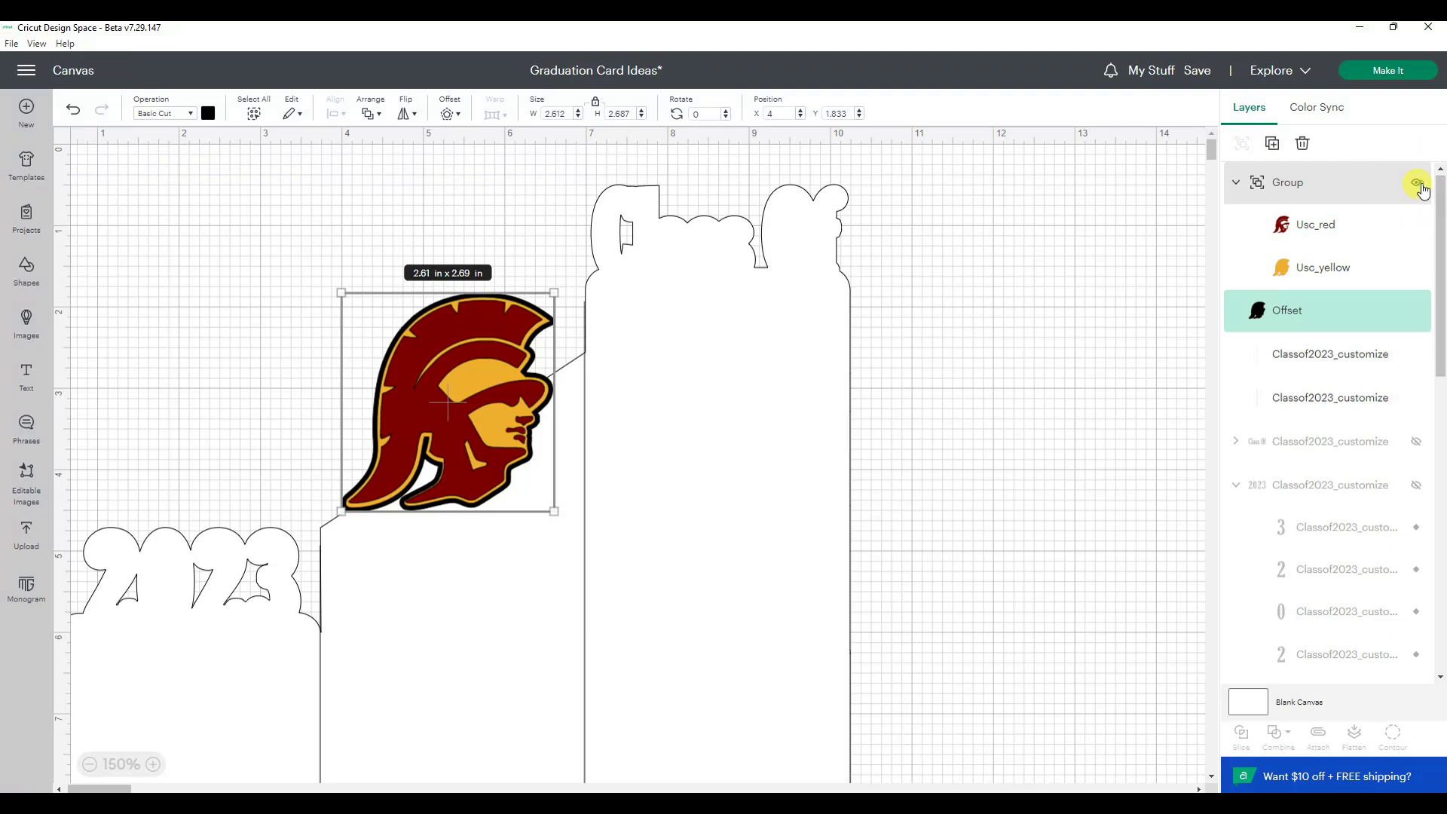
{"action": "left_click", "coordinate": [1418, 184]}
{"action": "left_click", "coordinate": [738, 343]}
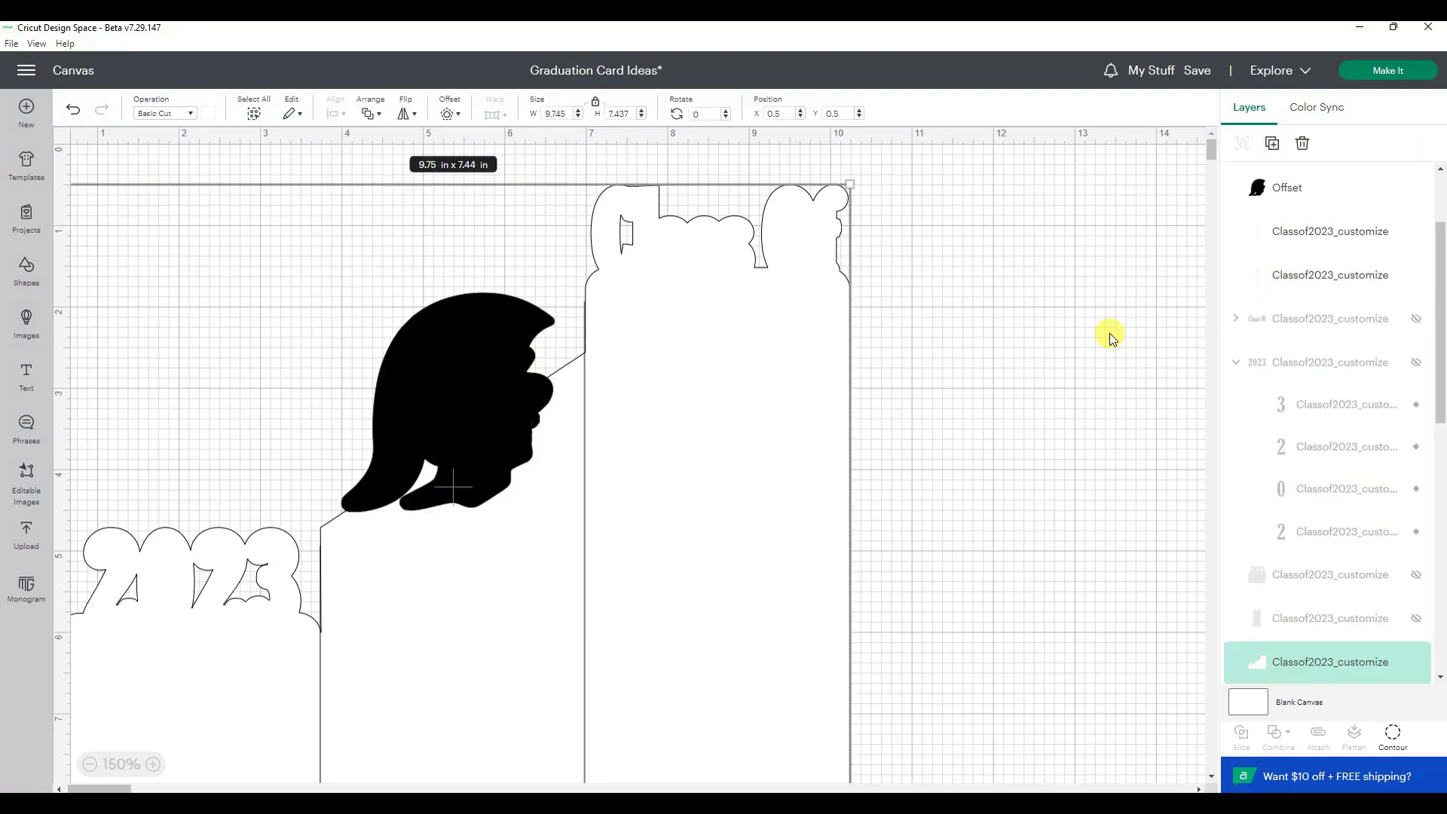
Weld the black helmet offset to the visible white card base layer.
{"action": "left_click", "coordinate": [497, 486]}
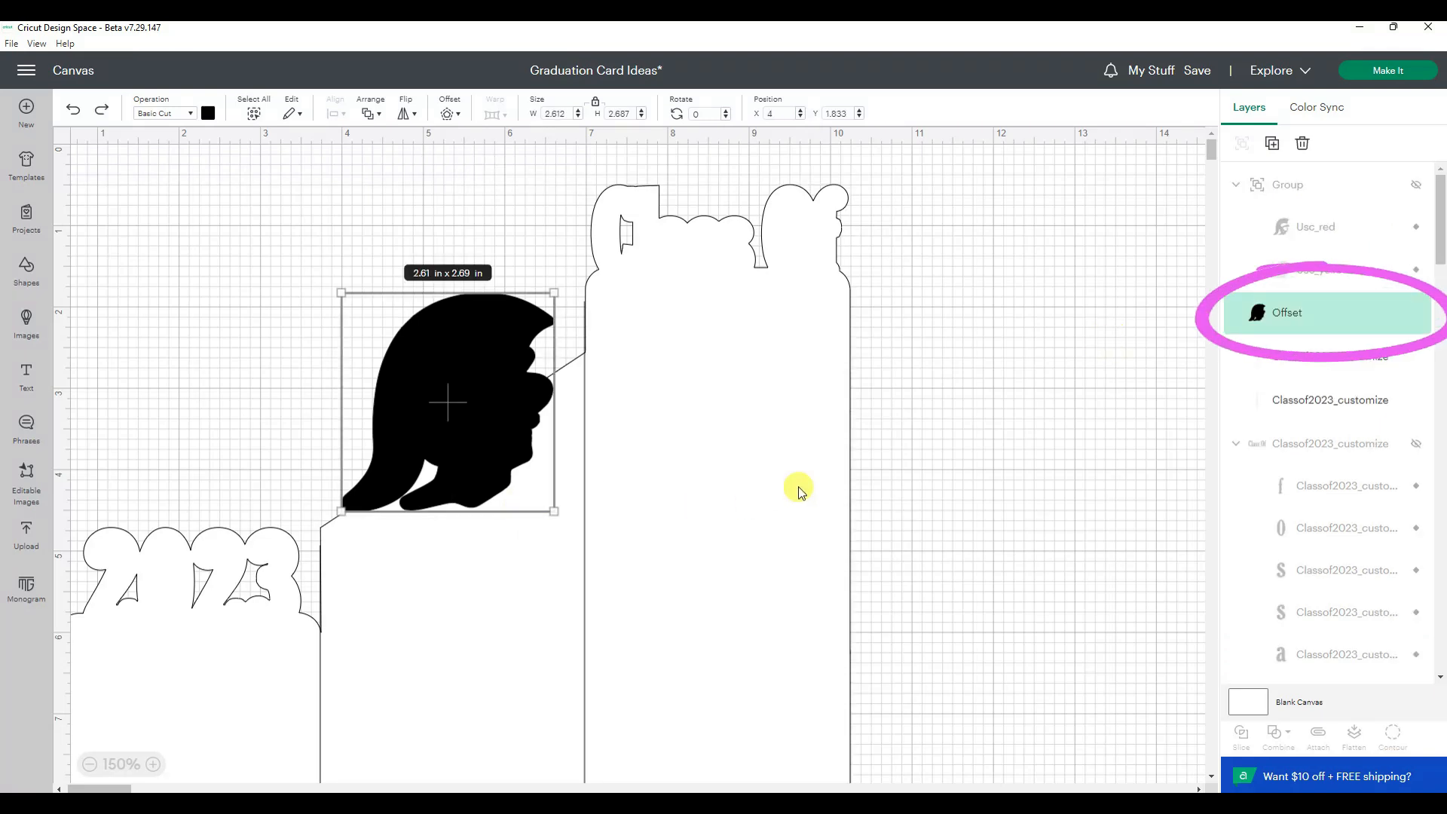
{"action": "scroll", "coordinate": [1364, 400], "scroll_direction": "down", "scroll_amount": 8}
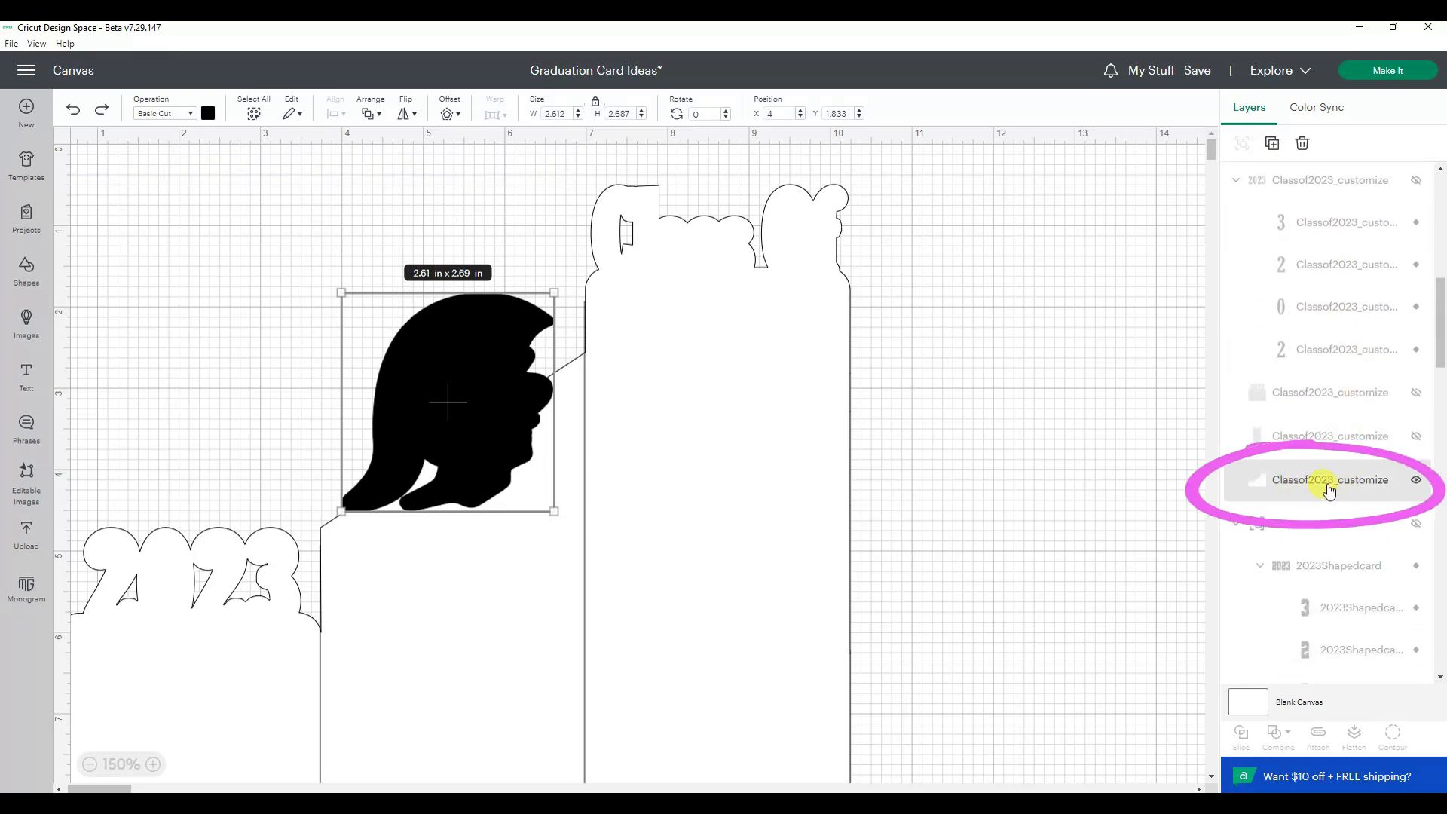
{"action": "left_click", "coordinate": [1256, 486], "text": "ctrl"}
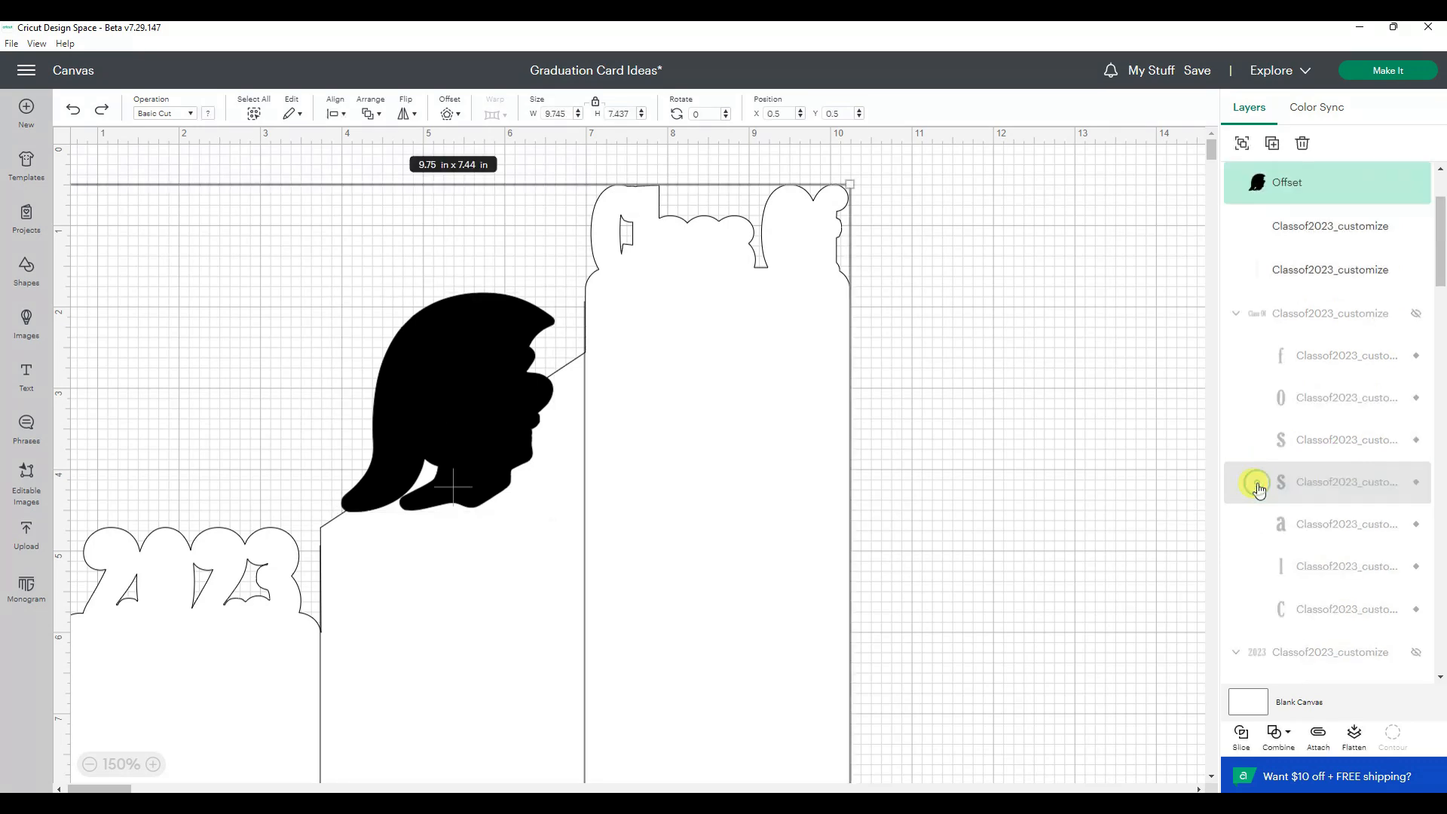
{"action": "left_click", "coordinate": [1277, 734]}
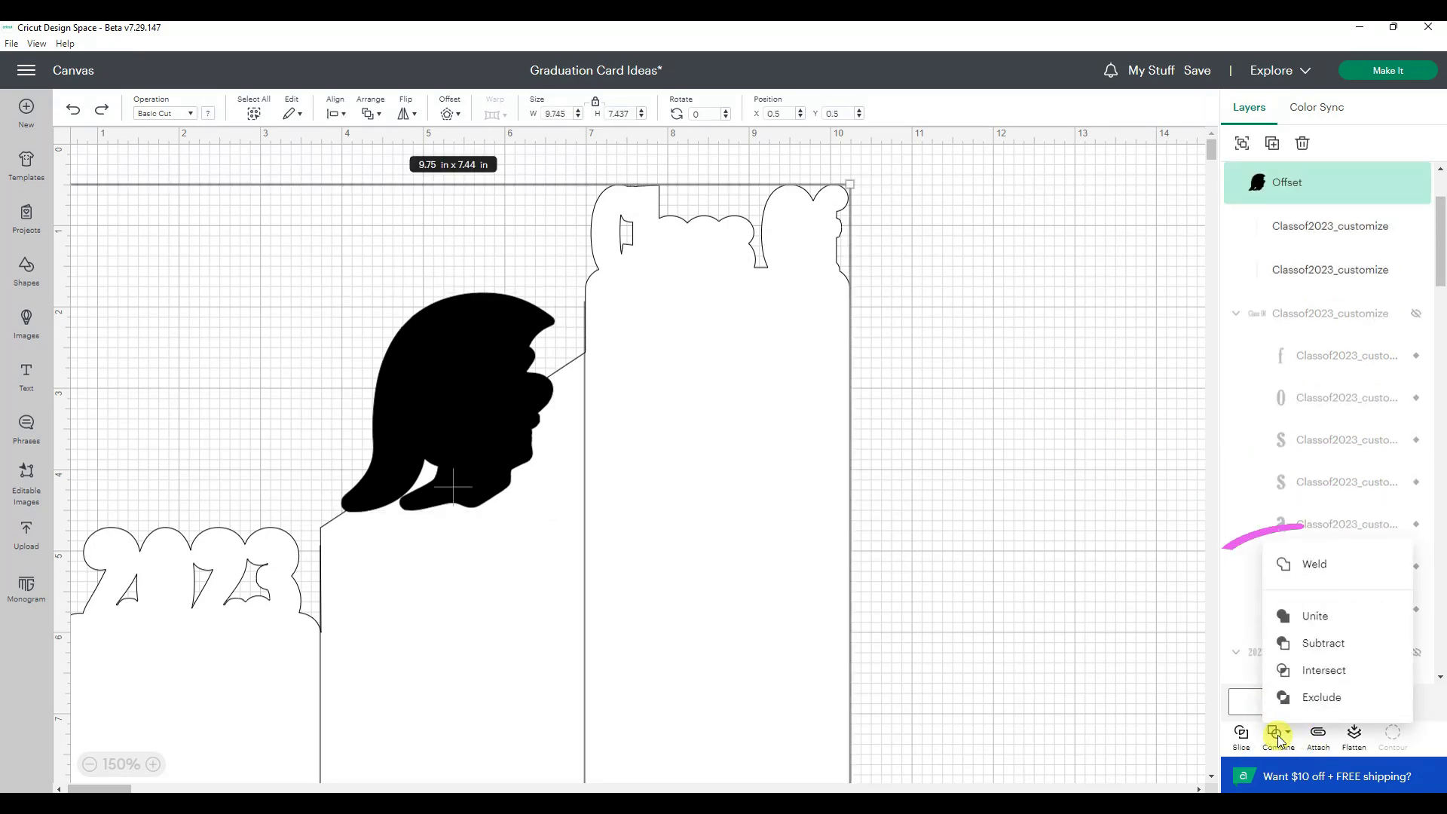
{"action": "left_click", "coordinate": [1314, 564]}
{"action": "left_click", "coordinate": [1090, 644]}
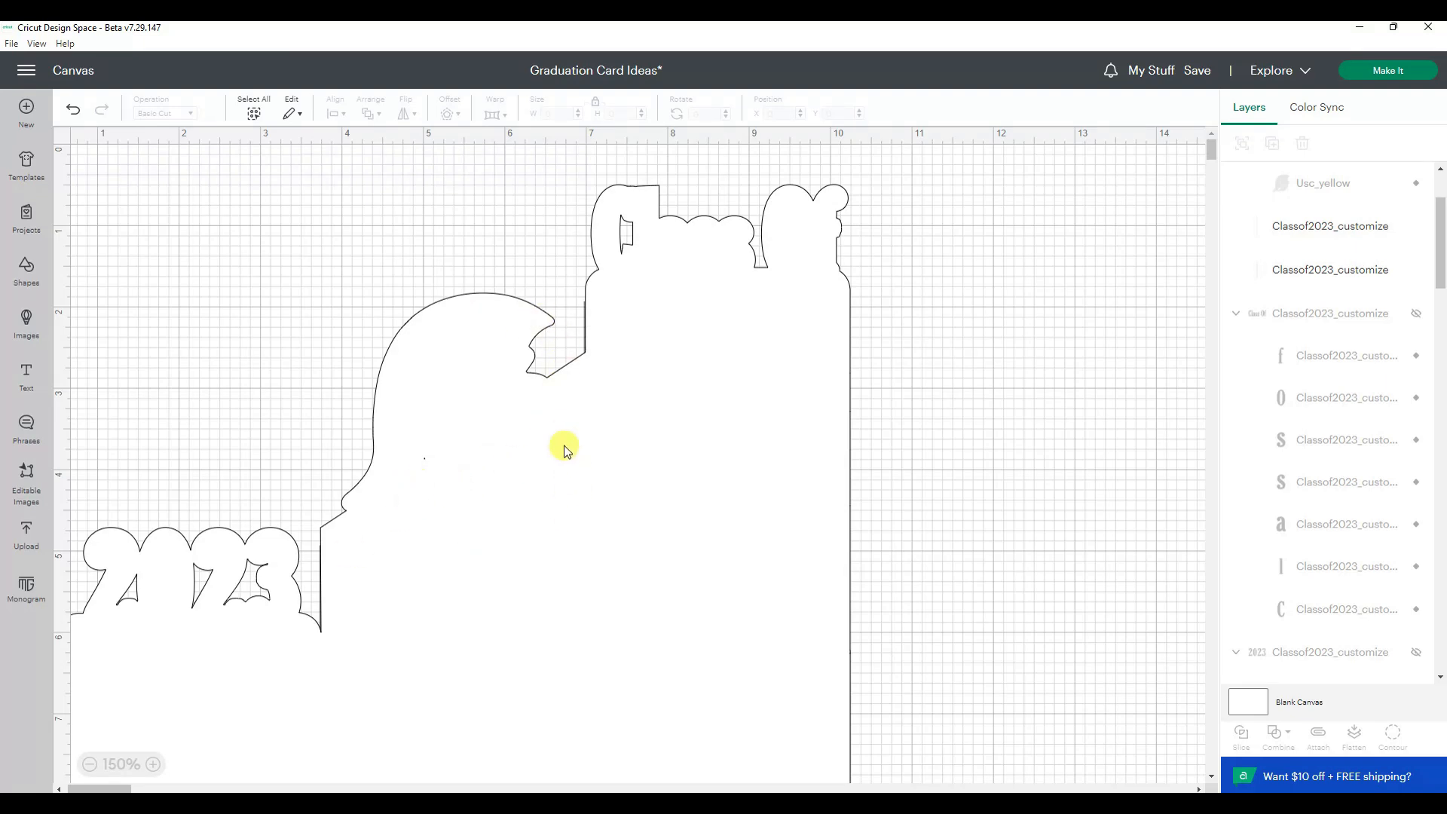
Hide the tiny leftover hole within the helmet area of the welded card using Contour.
{"action": "left_click", "coordinate": [427, 463]}
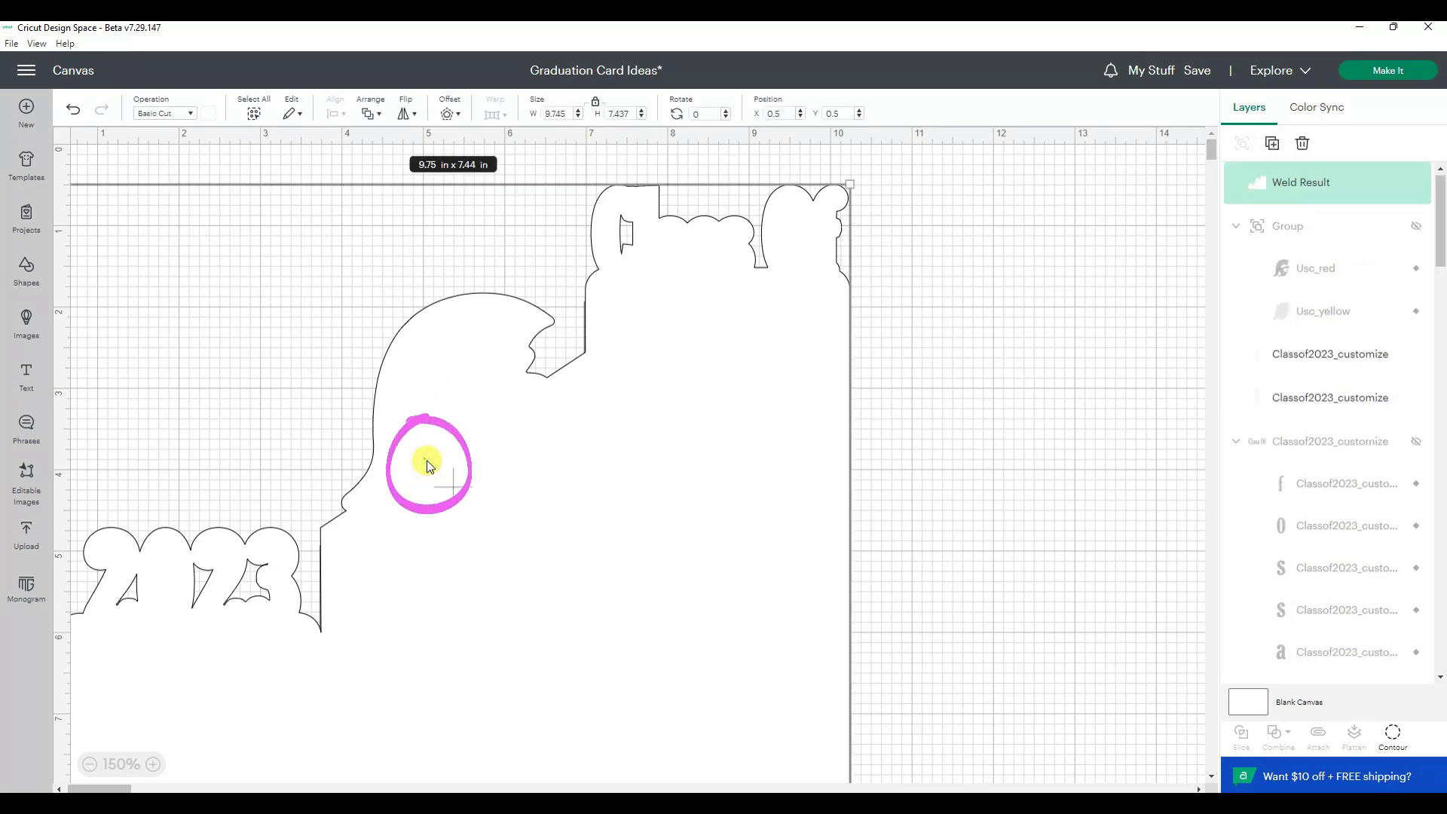
{"action": "left_click", "coordinate": [1393, 734]}
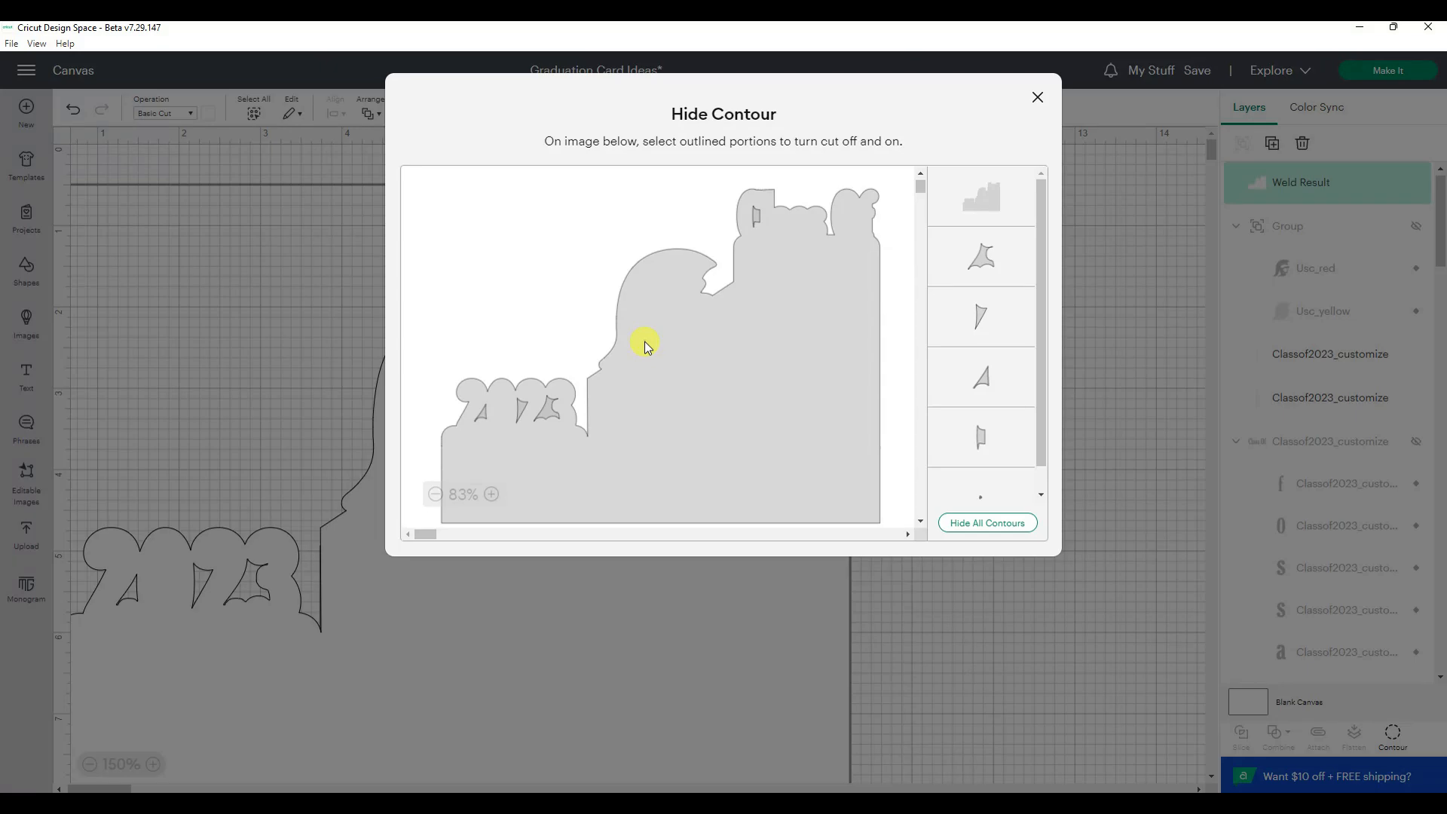
{"action": "left_click", "coordinate": [1037, 100]}
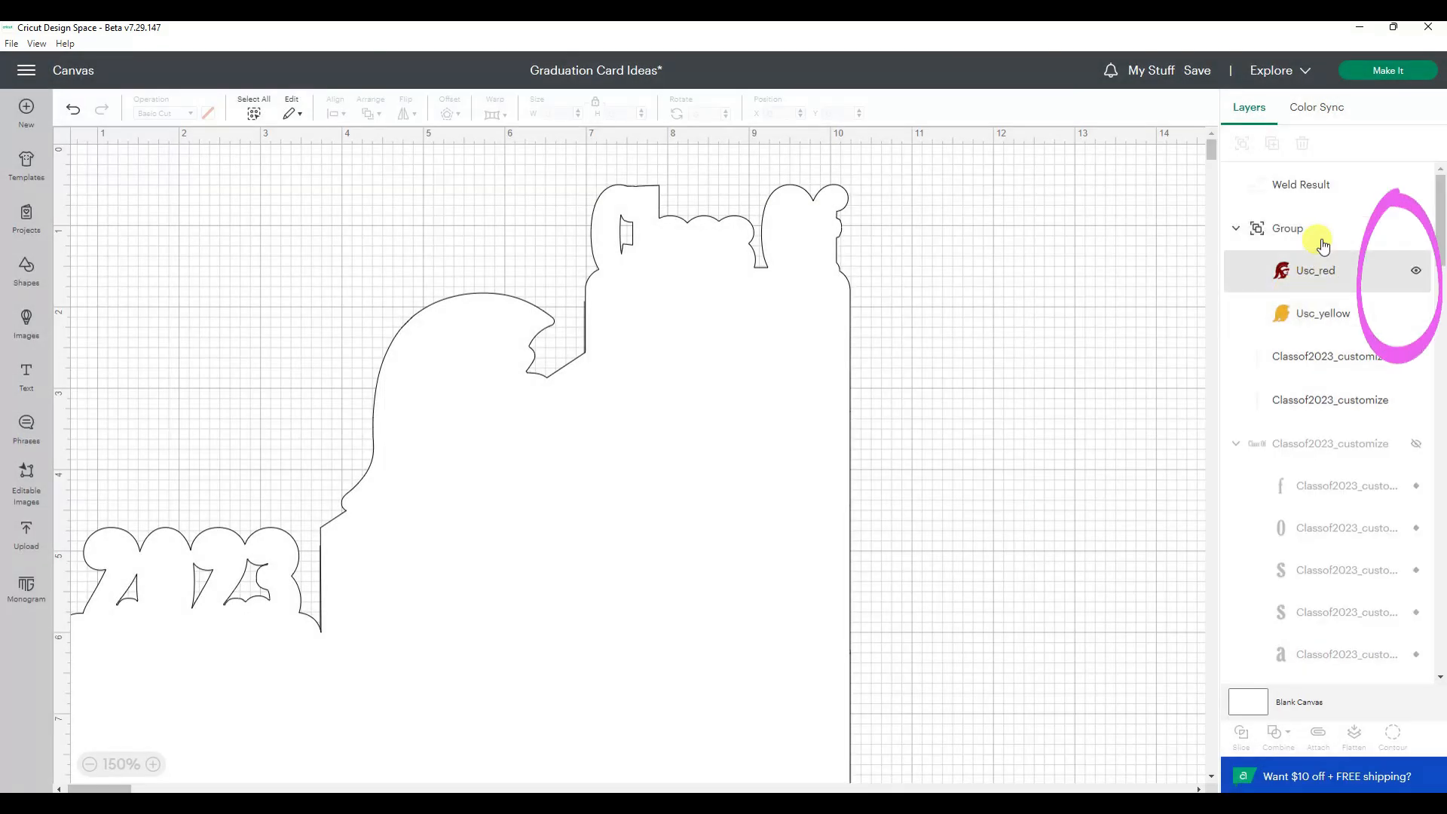
Show the red and yellow helmet group and bring it to the front of the welded card.
{"action": "left_click", "coordinate": [1315, 273]}
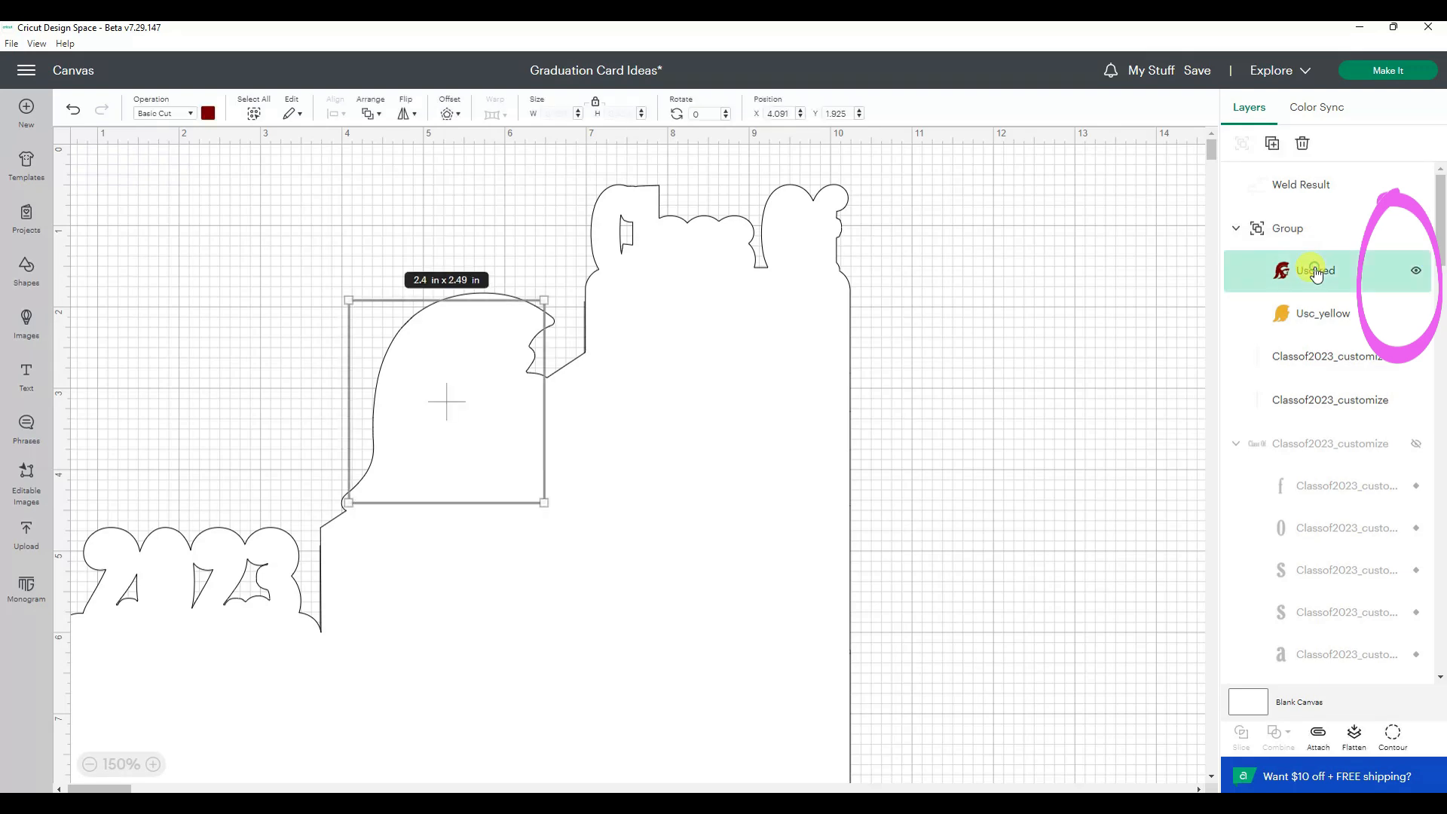
{"action": "left_click", "coordinate": [1318, 314], "text": "shift"}
{"action": "left_click", "coordinate": [370, 114]}
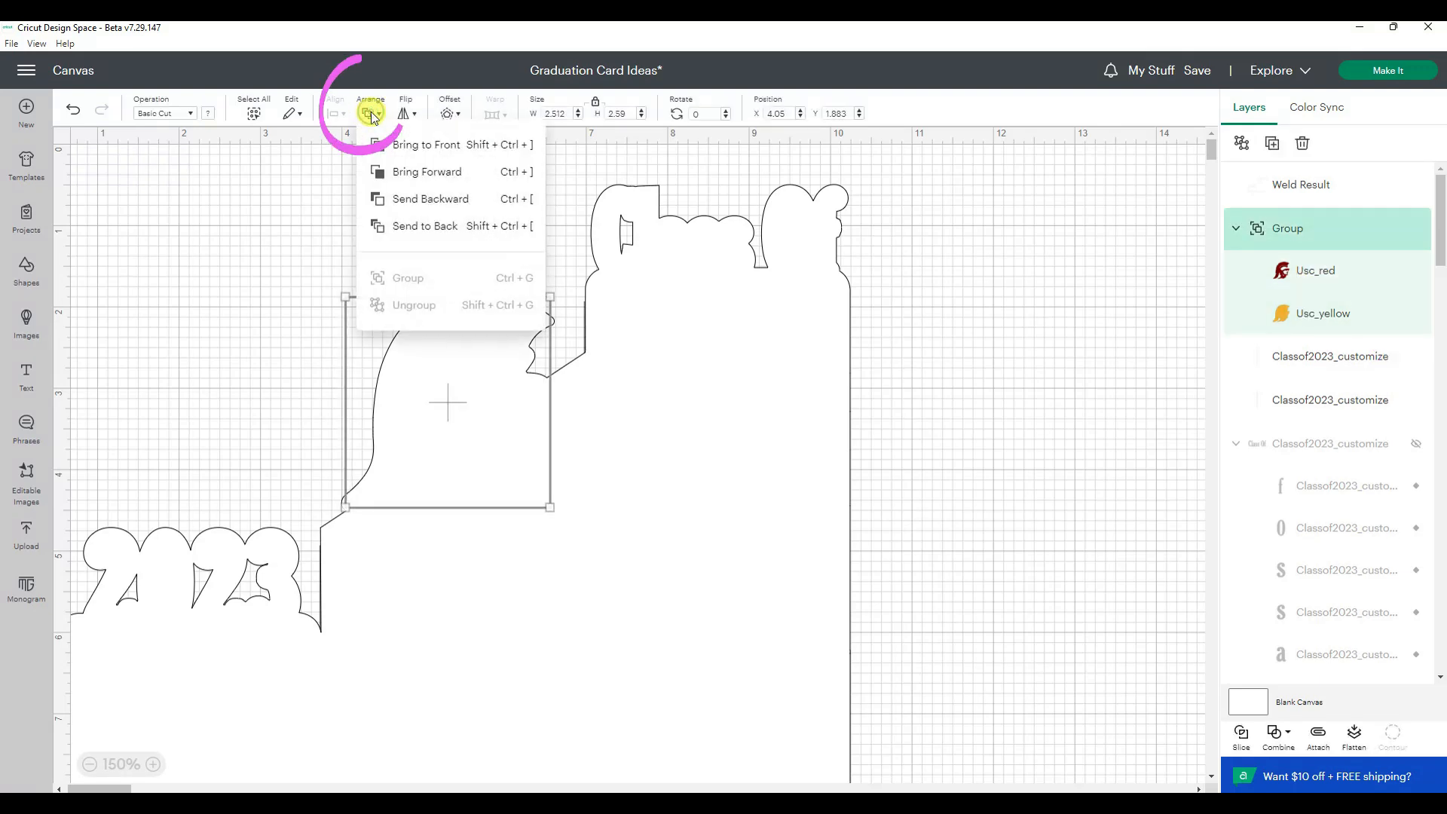
{"action": "left_click", "coordinate": [425, 144]}
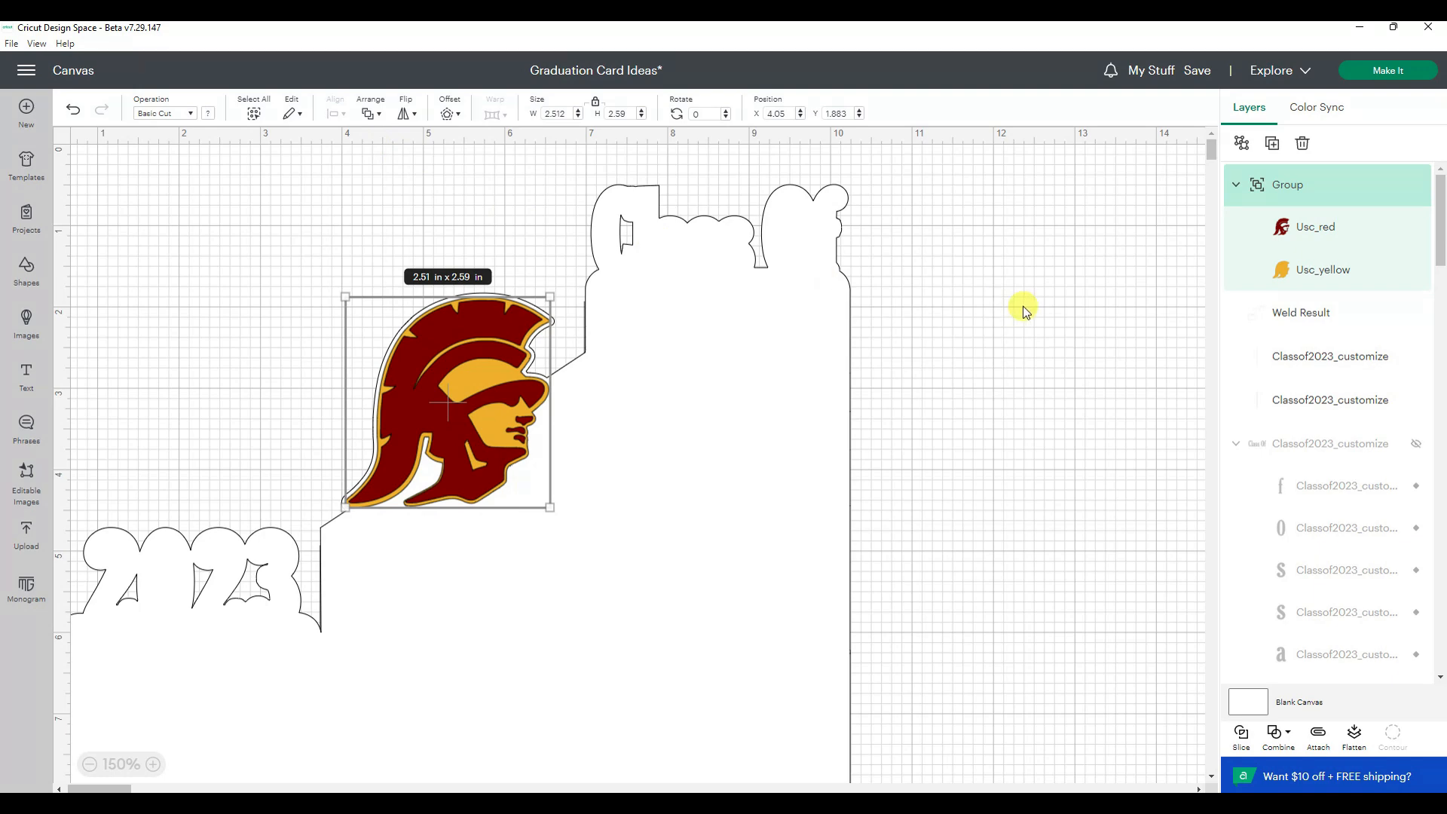
{"action": "left_click", "coordinate": [1100, 319]}
Change the operation of both vertical fold lines, the 6 in and the 3 in one, to Score.
{"action": "left_click", "coordinate": [86, 764]}
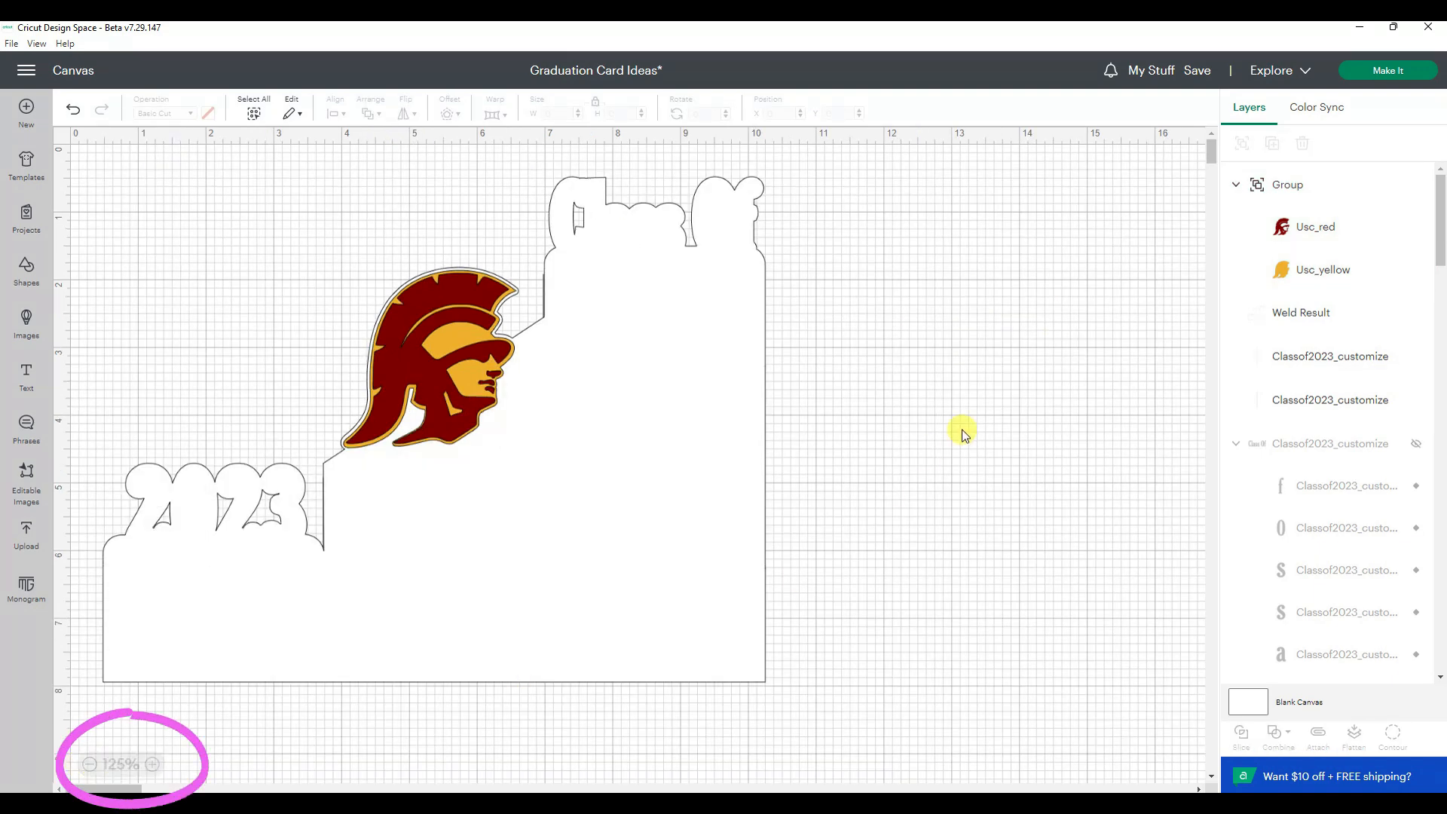
{"action": "left_click", "coordinate": [1308, 366]}
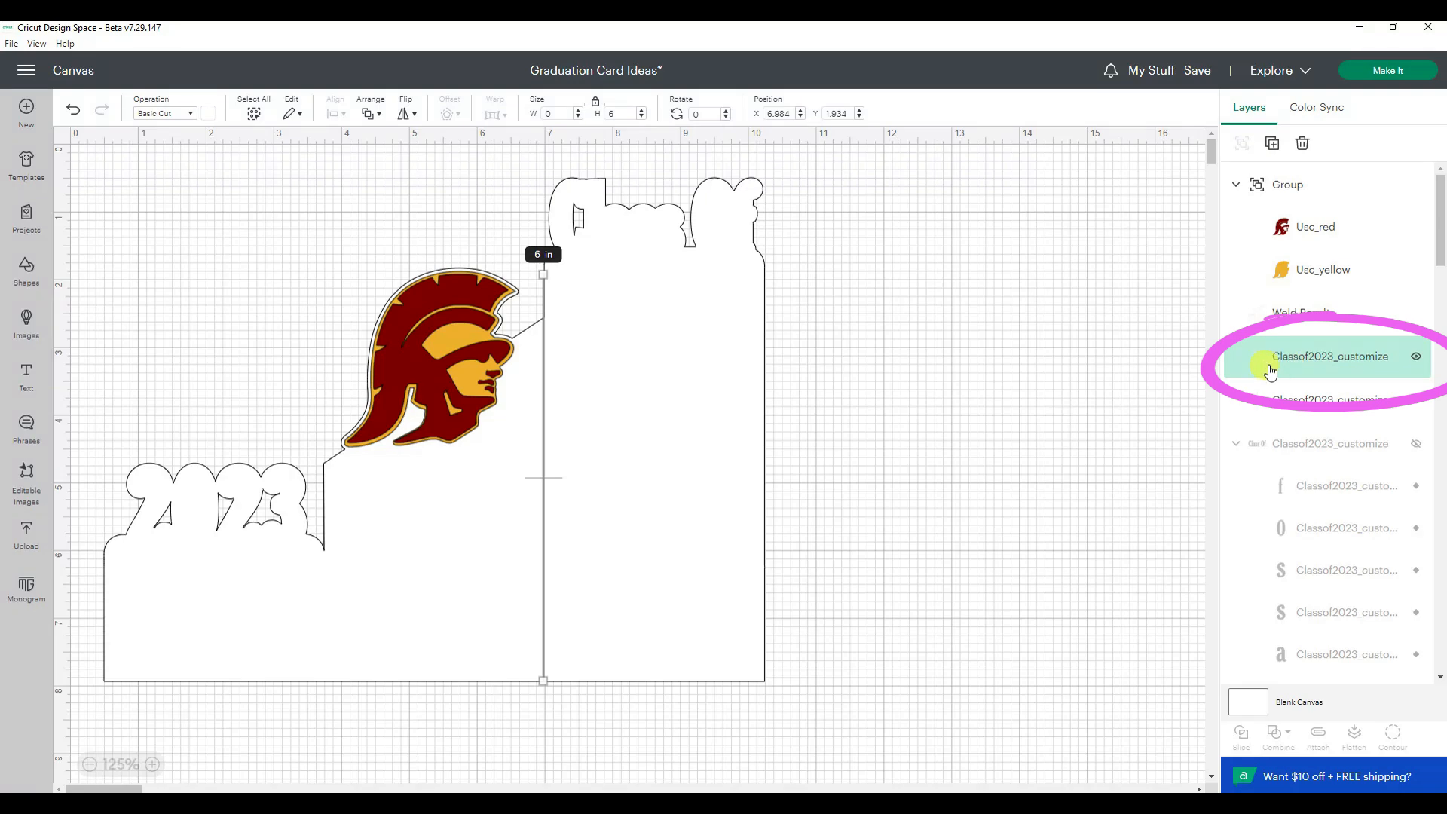
{"action": "left_click", "coordinate": [166, 114]}
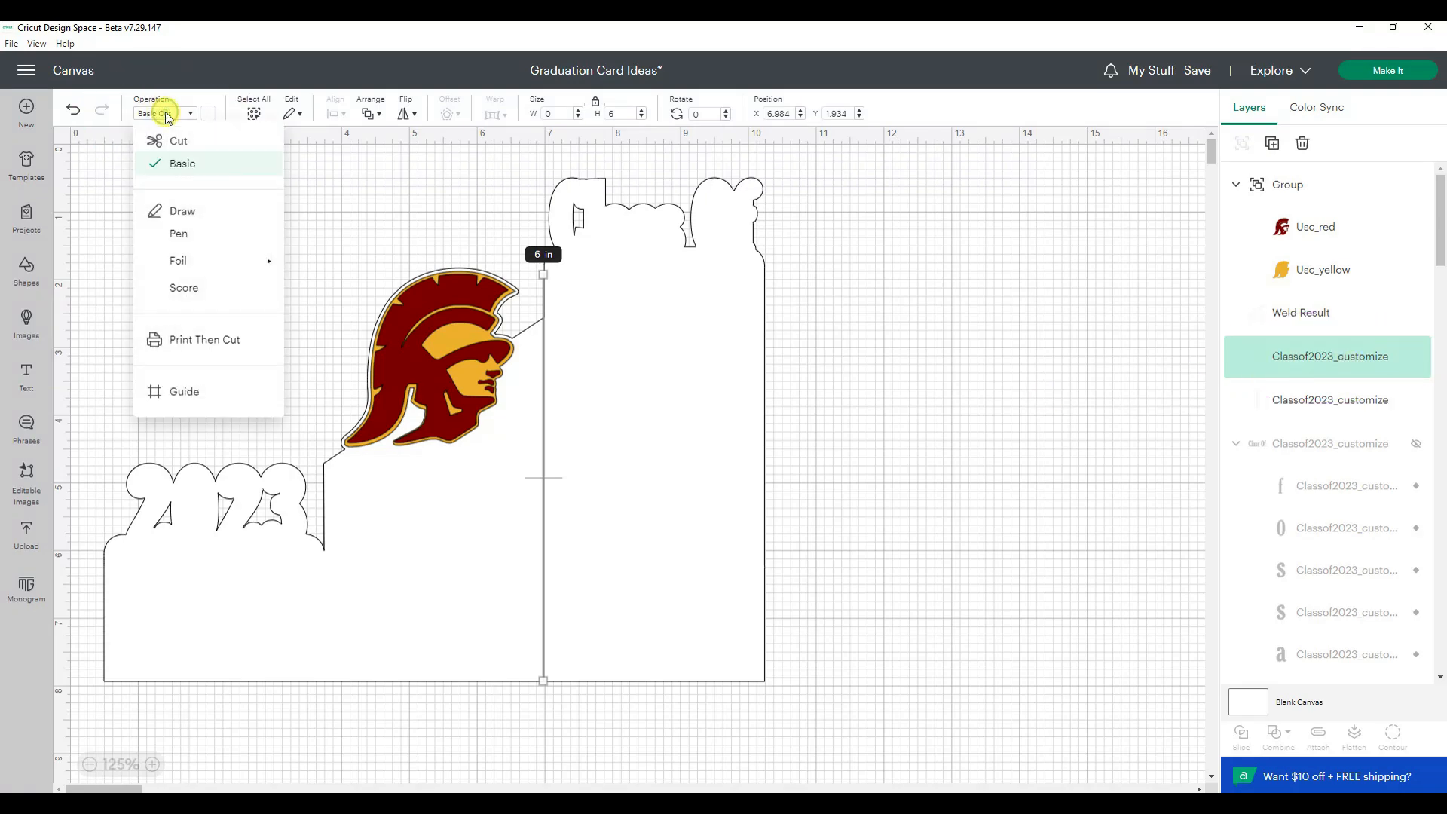
{"action": "left_click", "coordinate": [176, 291]}
{"action": "left_click", "coordinate": [1317, 409]}
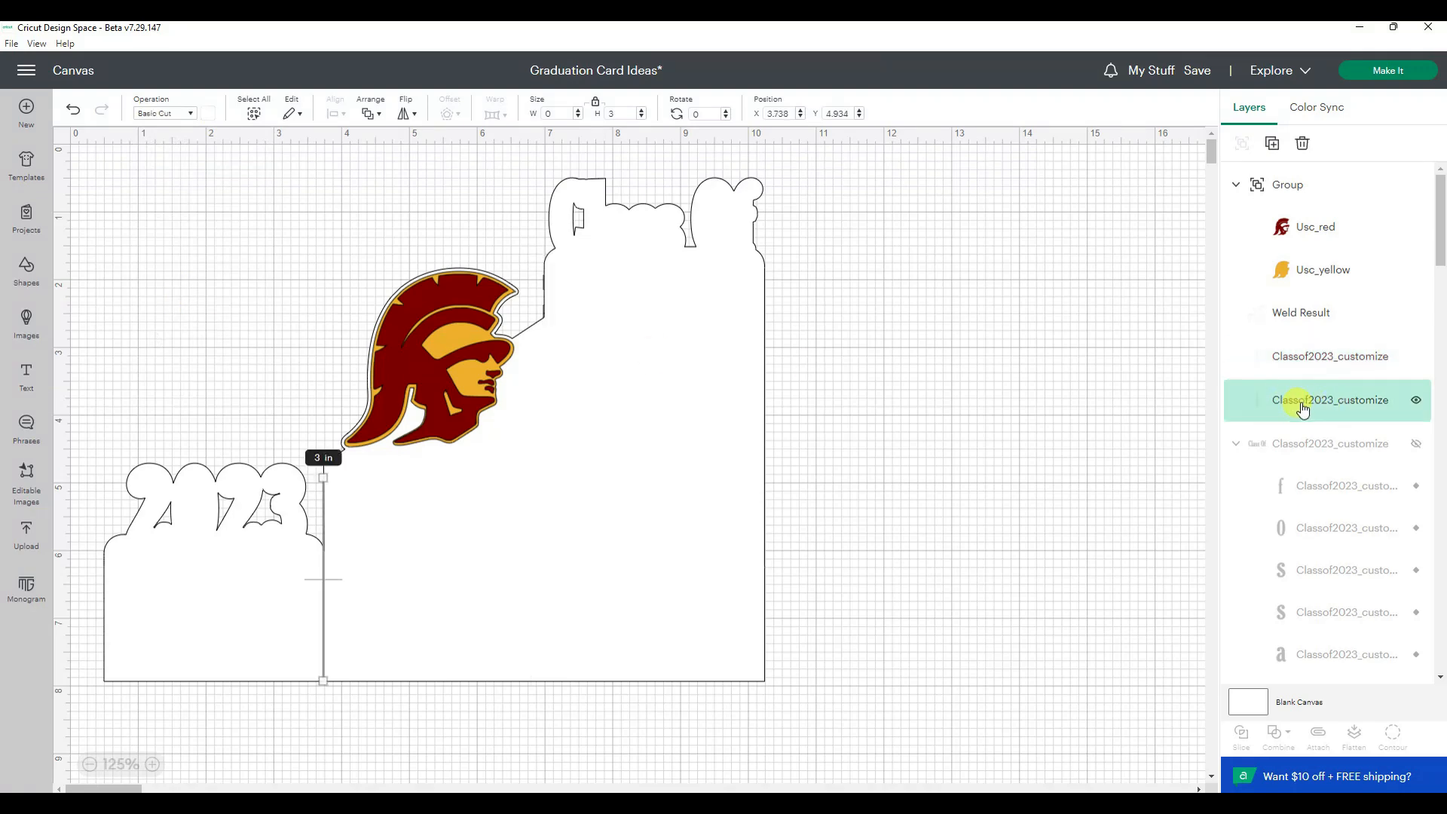
{"action": "left_click", "coordinate": [160, 114]}
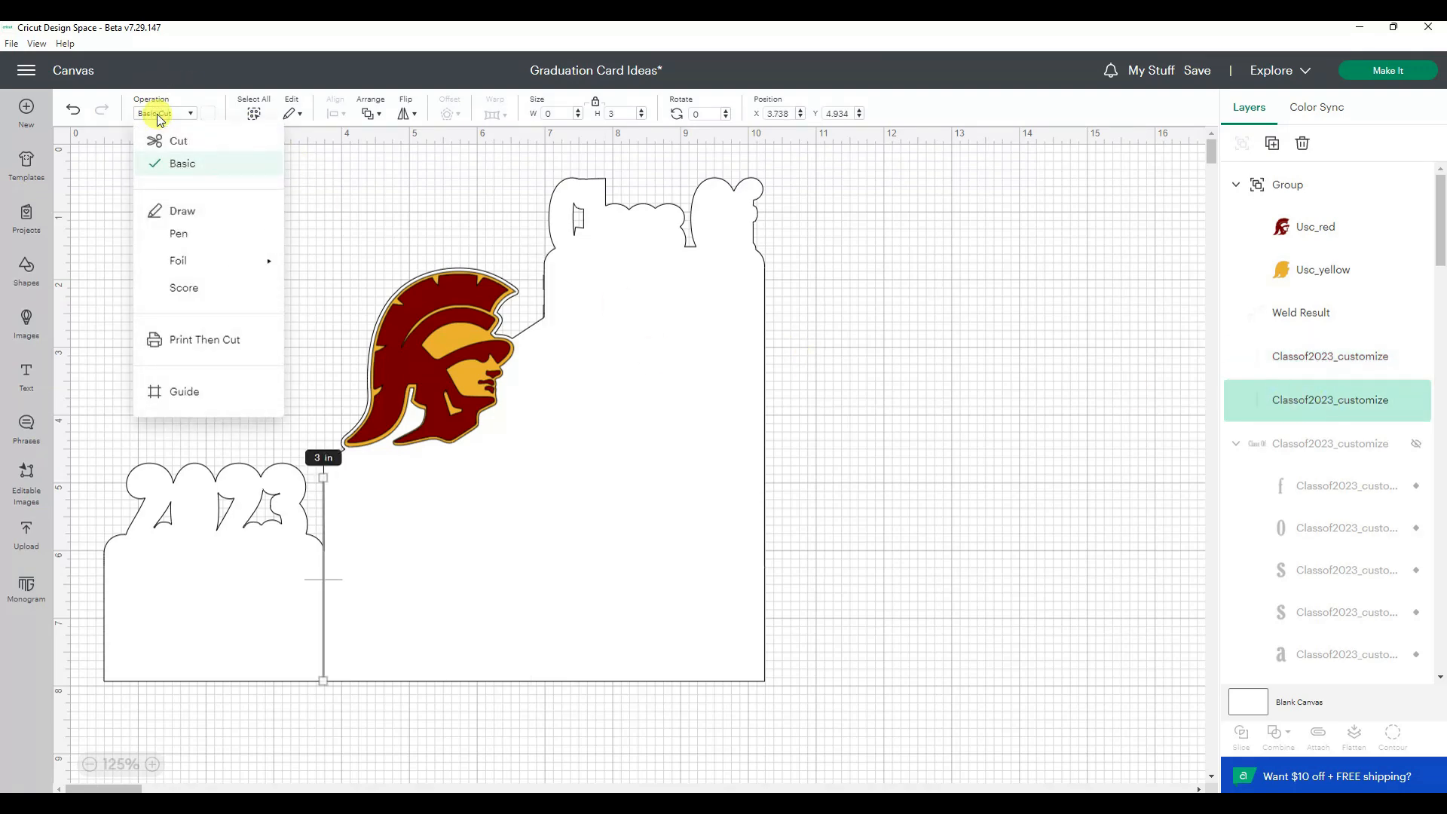
{"action": "left_click", "coordinate": [184, 287]}
Select both score lines together and bring them to the front of the card.
{"action": "left_click", "coordinate": [1265, 403]}
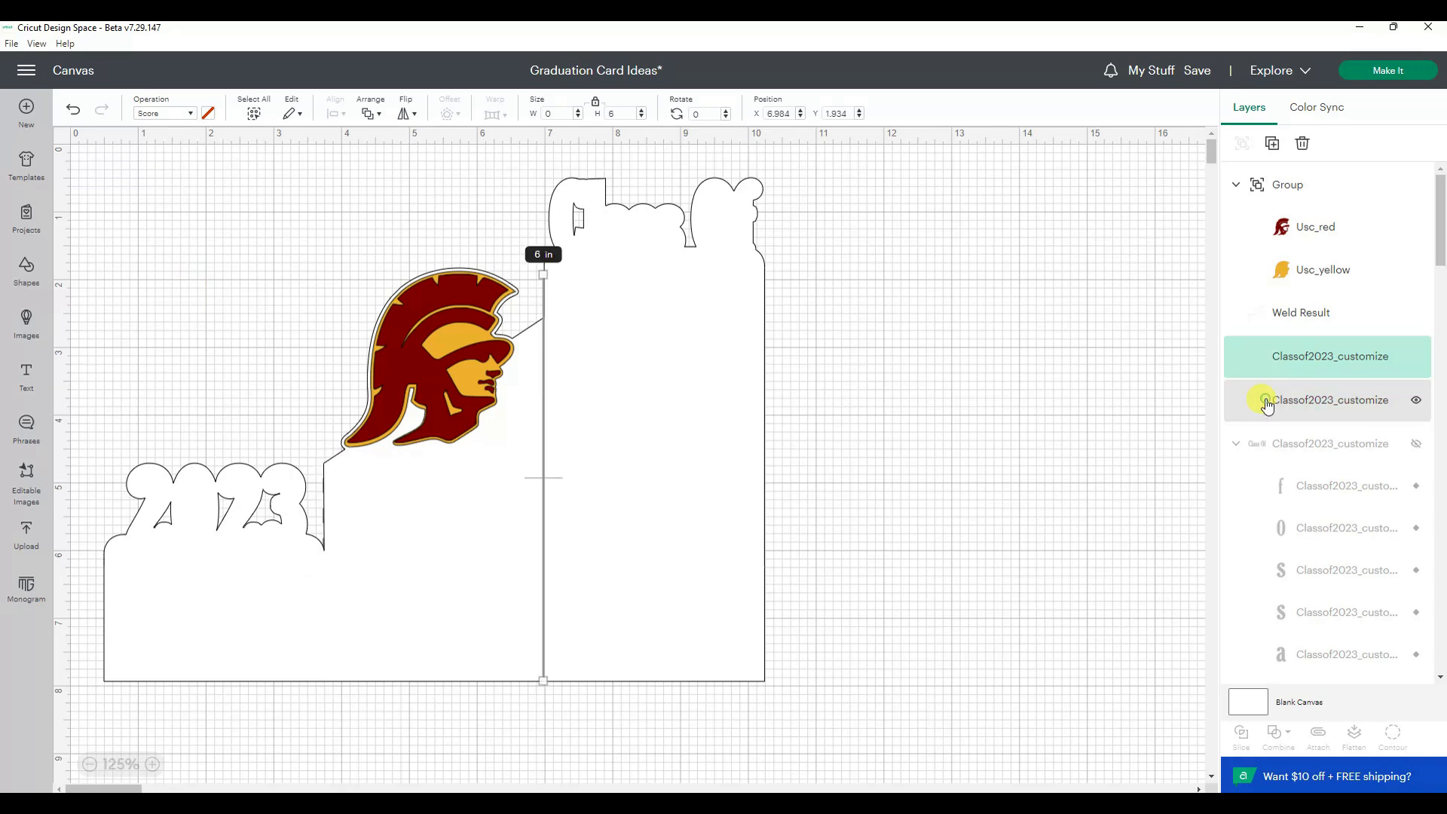
{"action": "left_click", "coordinate": [1266, 403], "text": "shift"}
{"action": "left_click", "coordinate": [371, 113]}
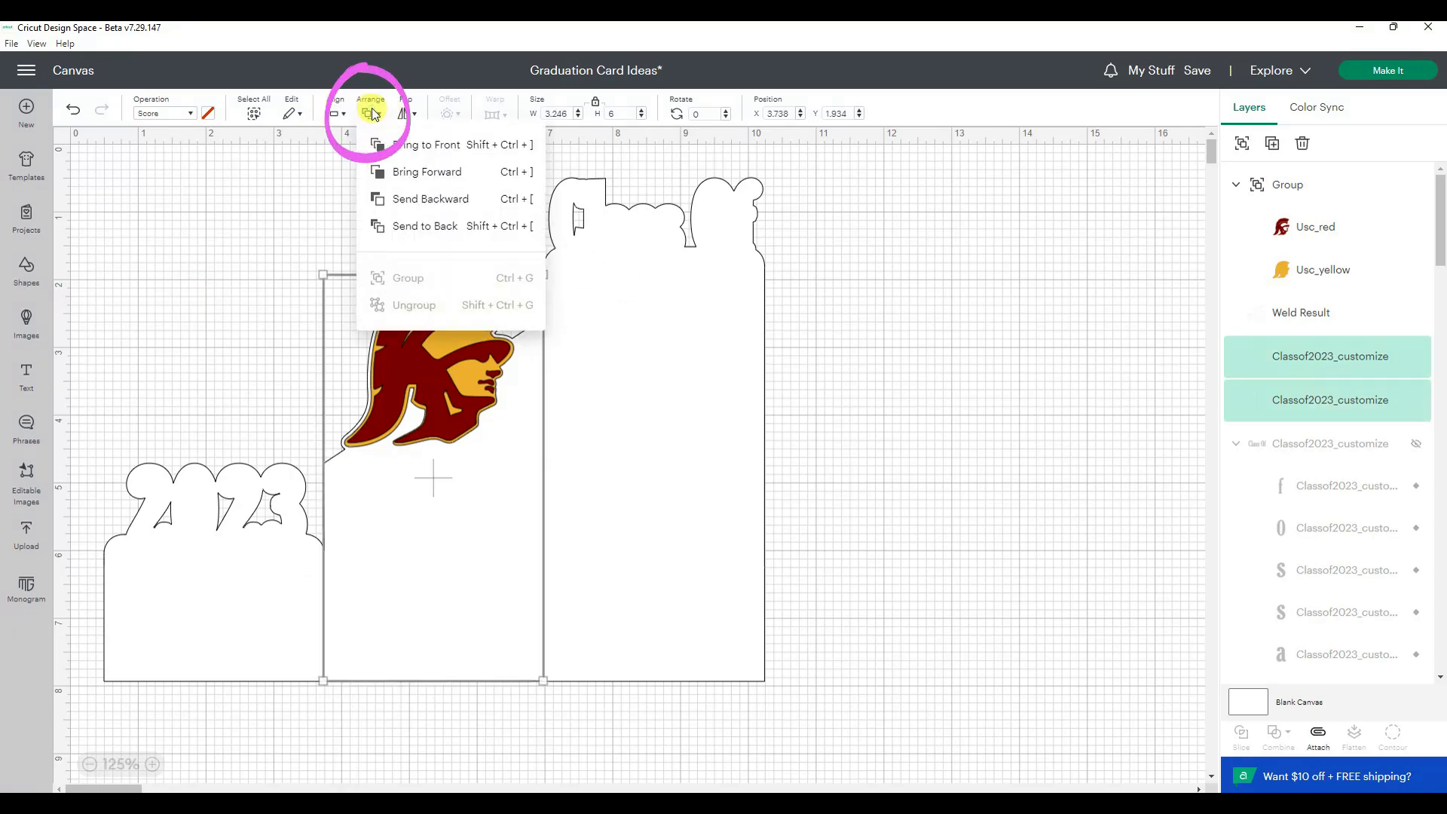
{"action": "left_click", "coordinate": [394, 143]}
{"action": "left_click", "coordinate": [924, 315]}
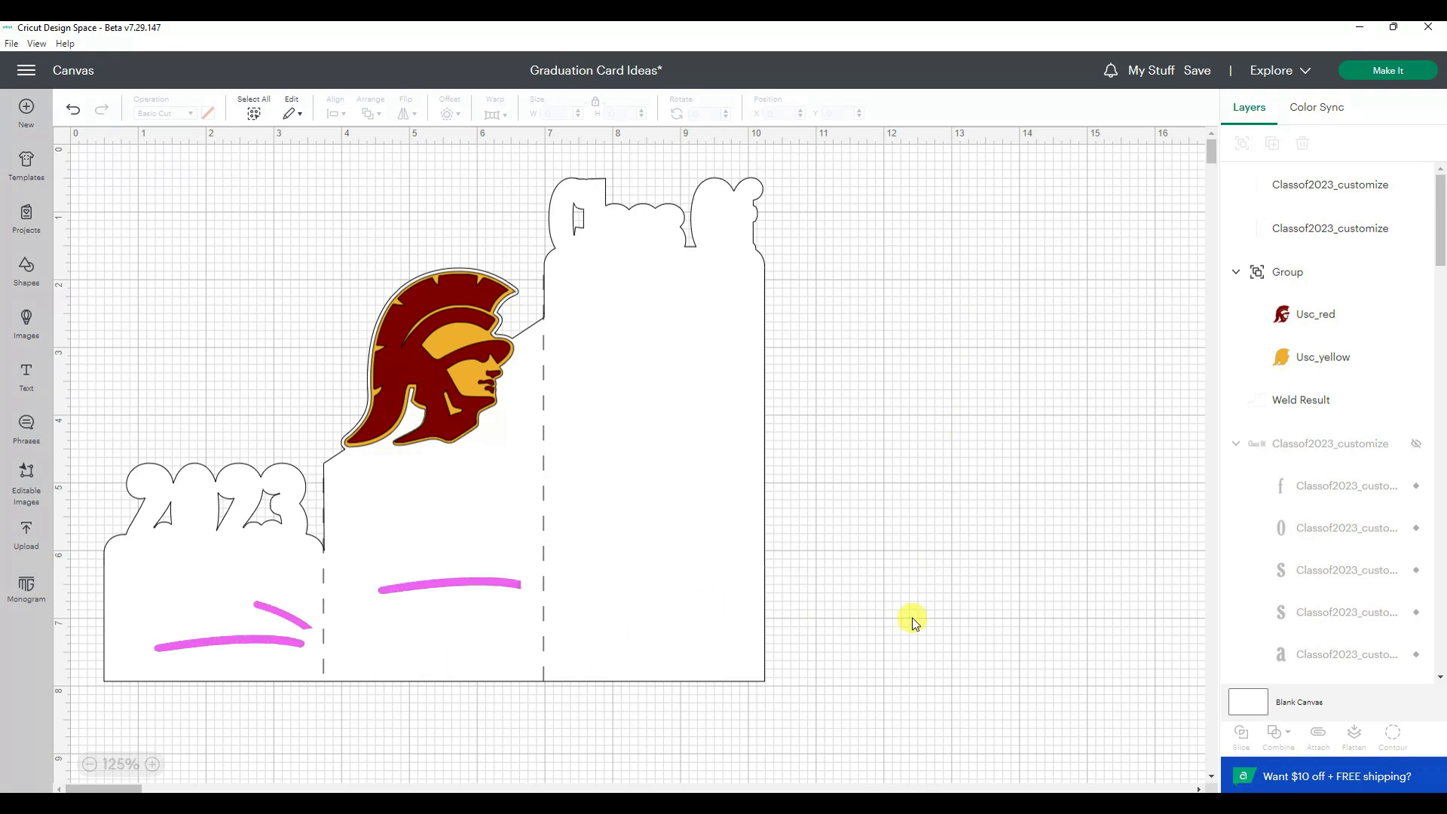
Attach the two score lines to the welded card base.
{"action": "left_click", "coordinate": [1308, 405]}
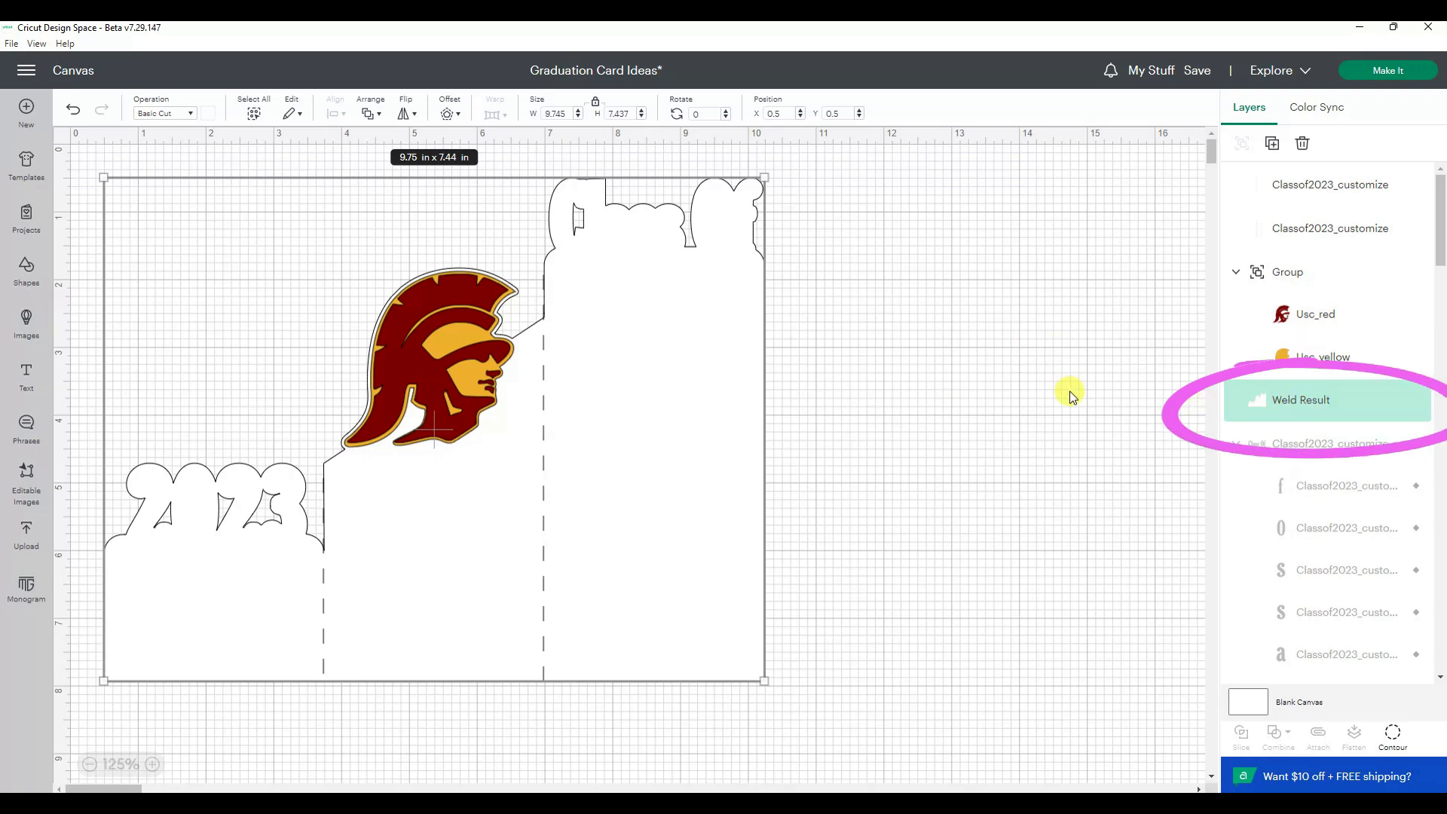
{"action": "left_click", "coordinate": [1334, 198], "text": "shift"}
{"action": "left_click", "coordinate": [1329, 230], "text": "shift"}
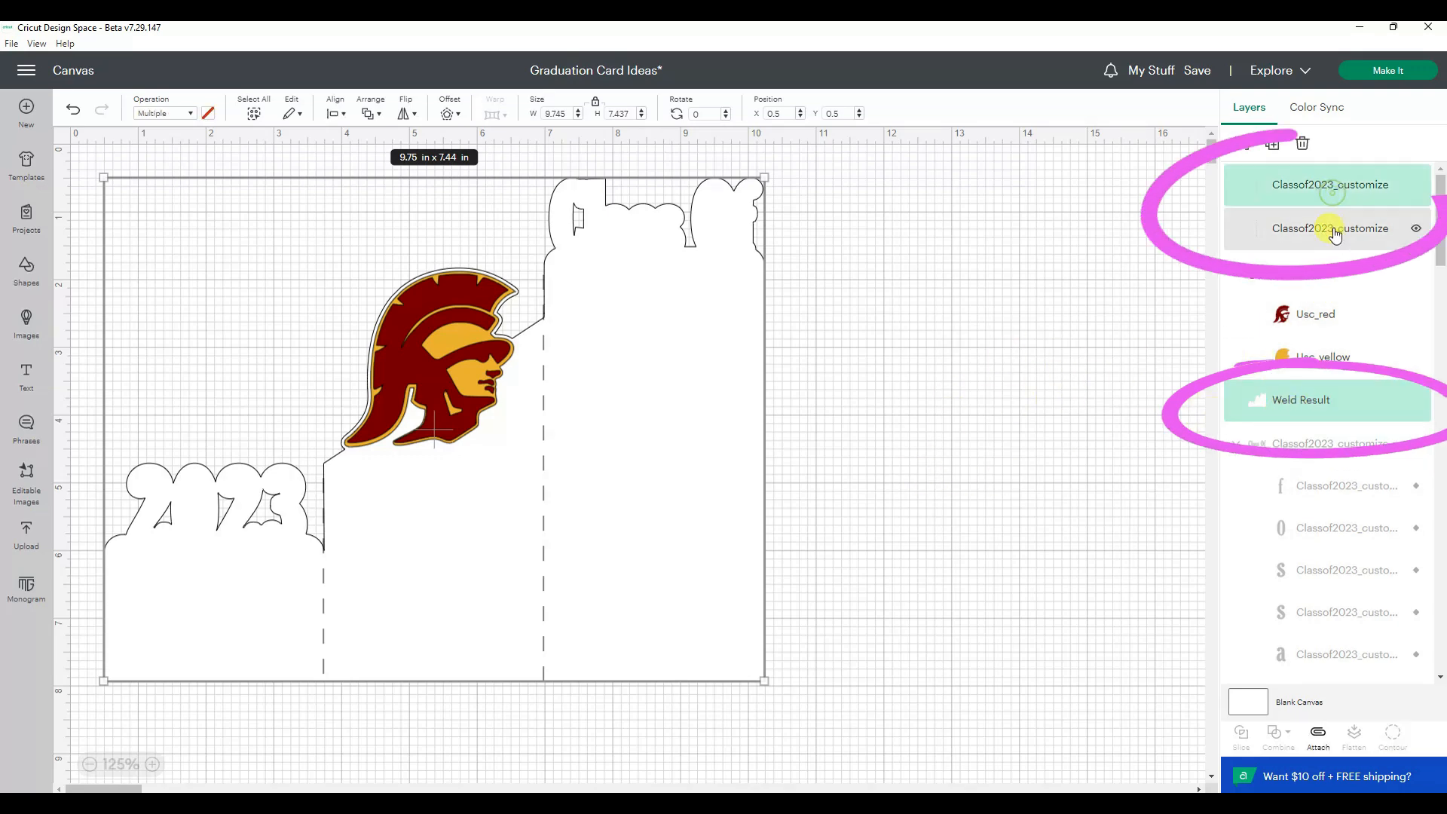
{"action": "left_click", "coordinate": [1318, 737]}
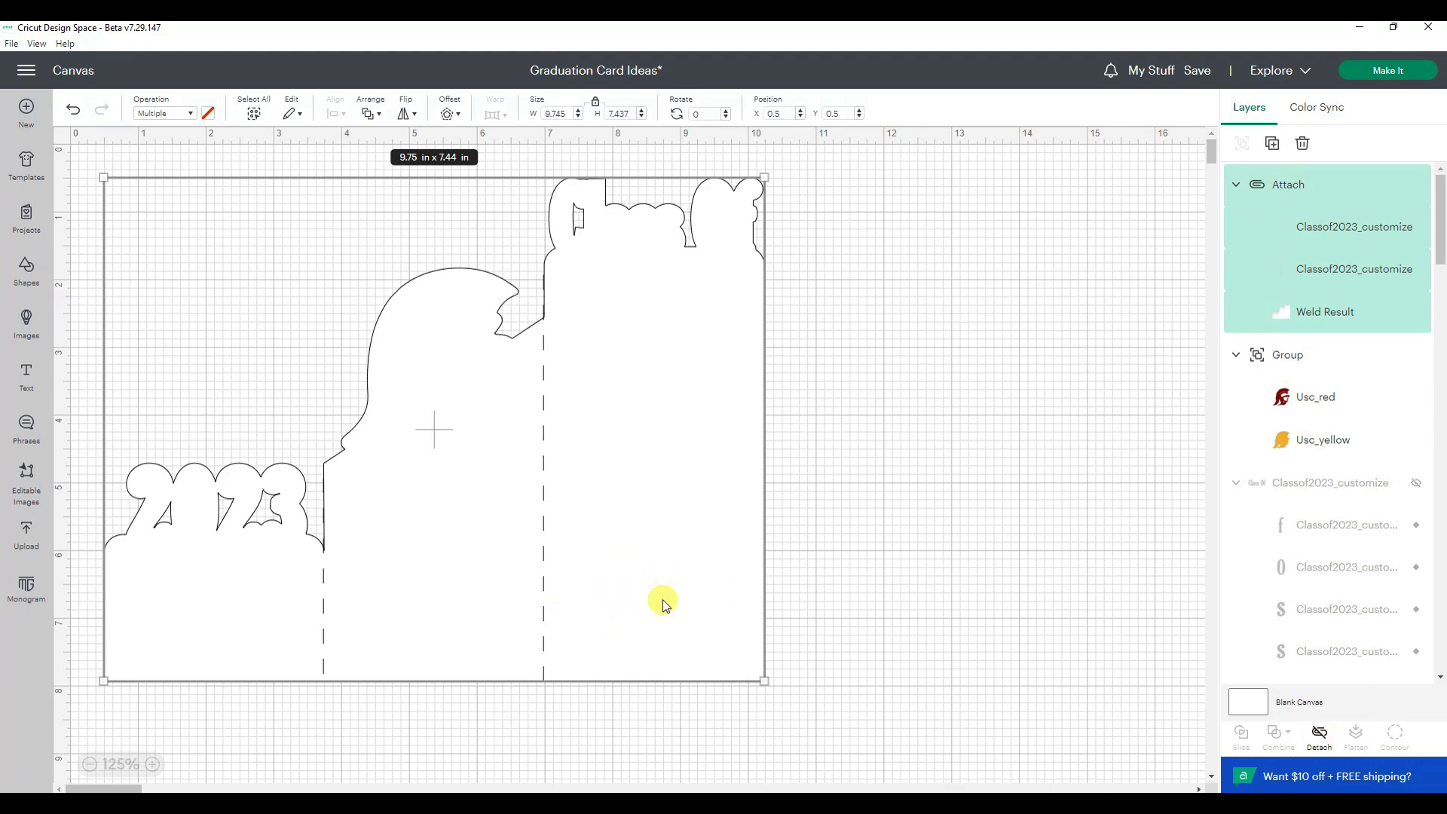
{"action": "left_click", "coordinate": [975, 457]}
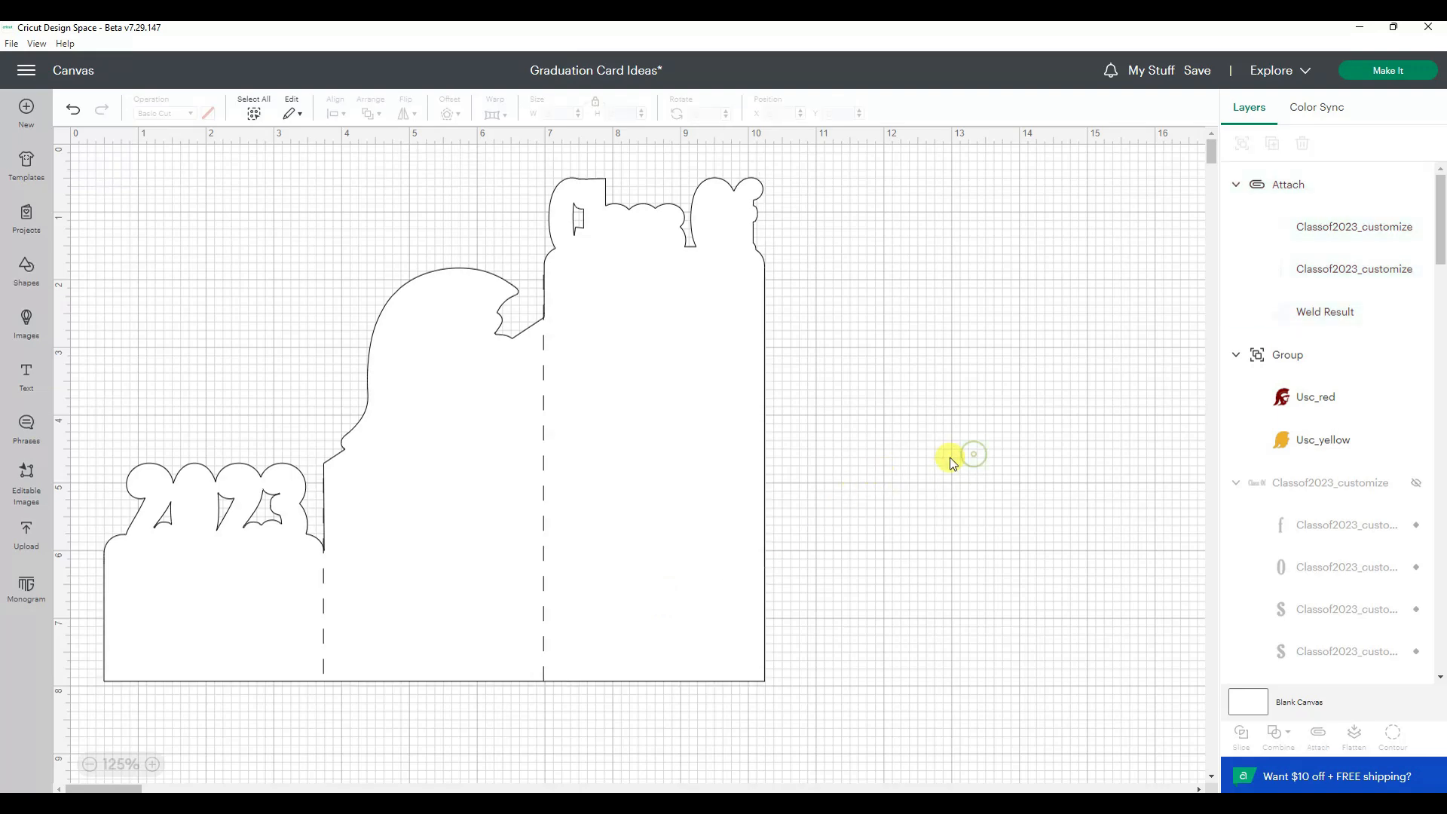
Bring the red and yellow helmet group to the front of the attached card base.
{"action": "left_click", "coordinate": [1286, 365]}
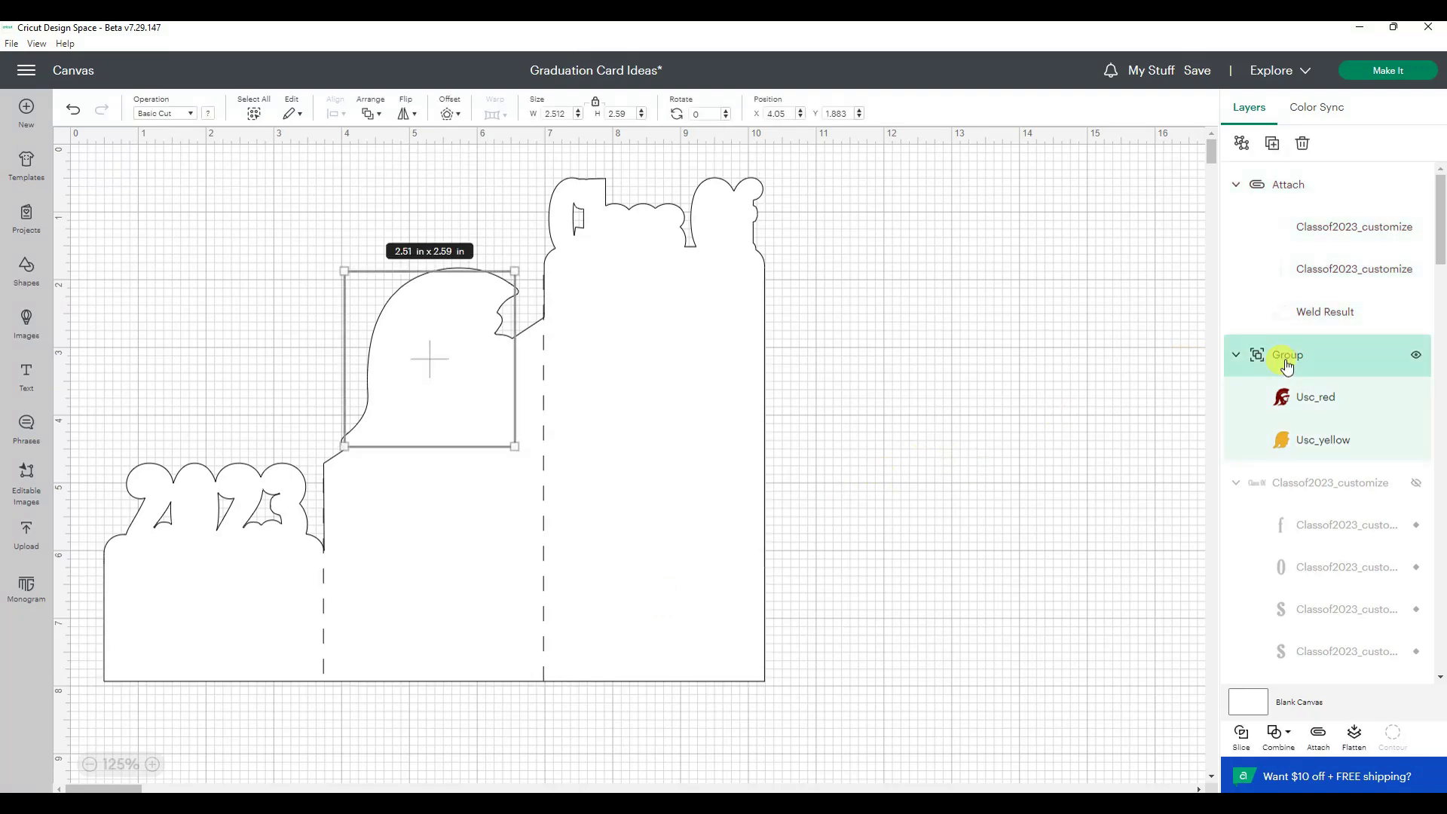
{"action": "left_click", "coordinate": [370, 115]}
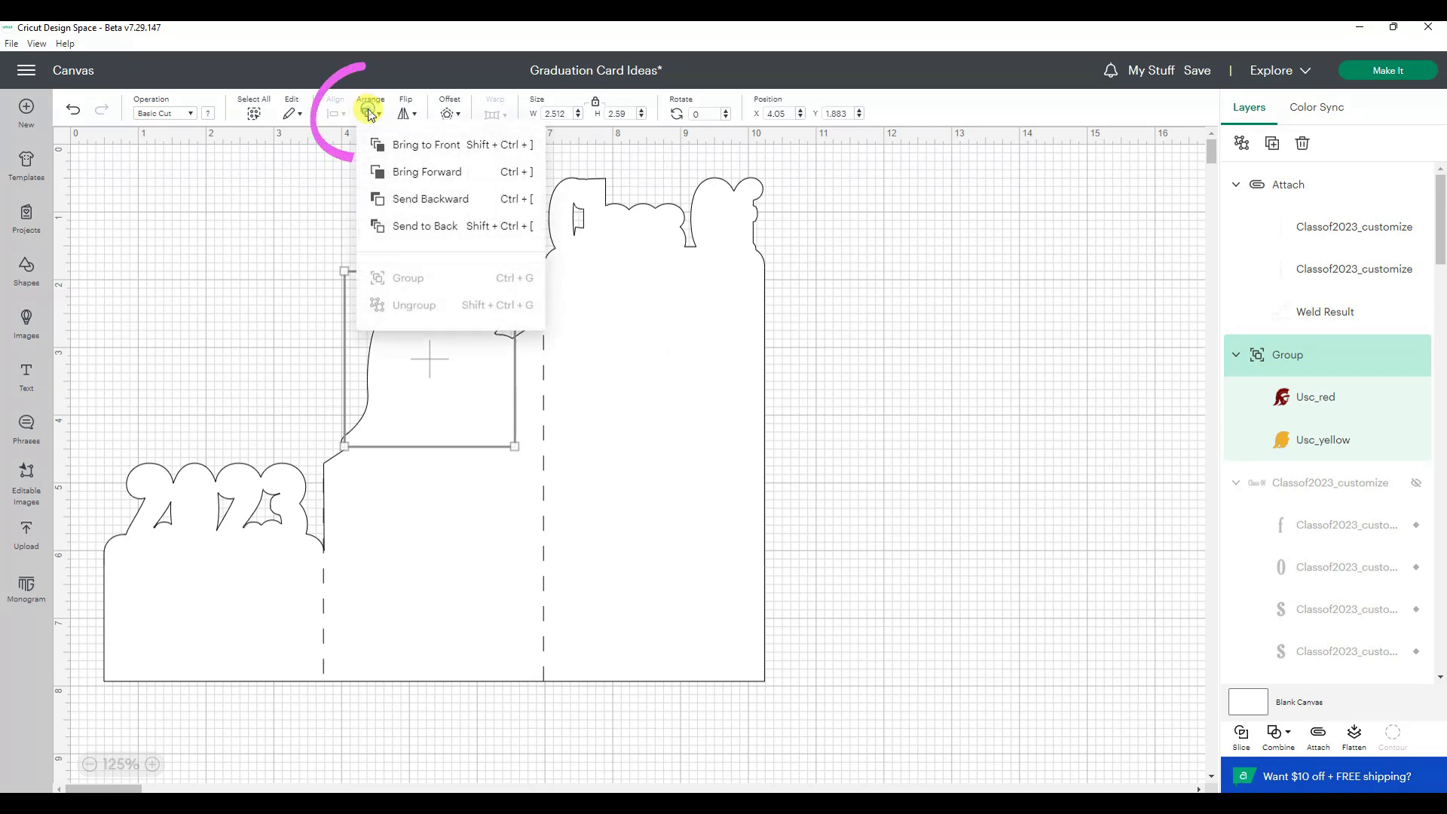
{"action": "left_click", "coordinate": [878, 349]}
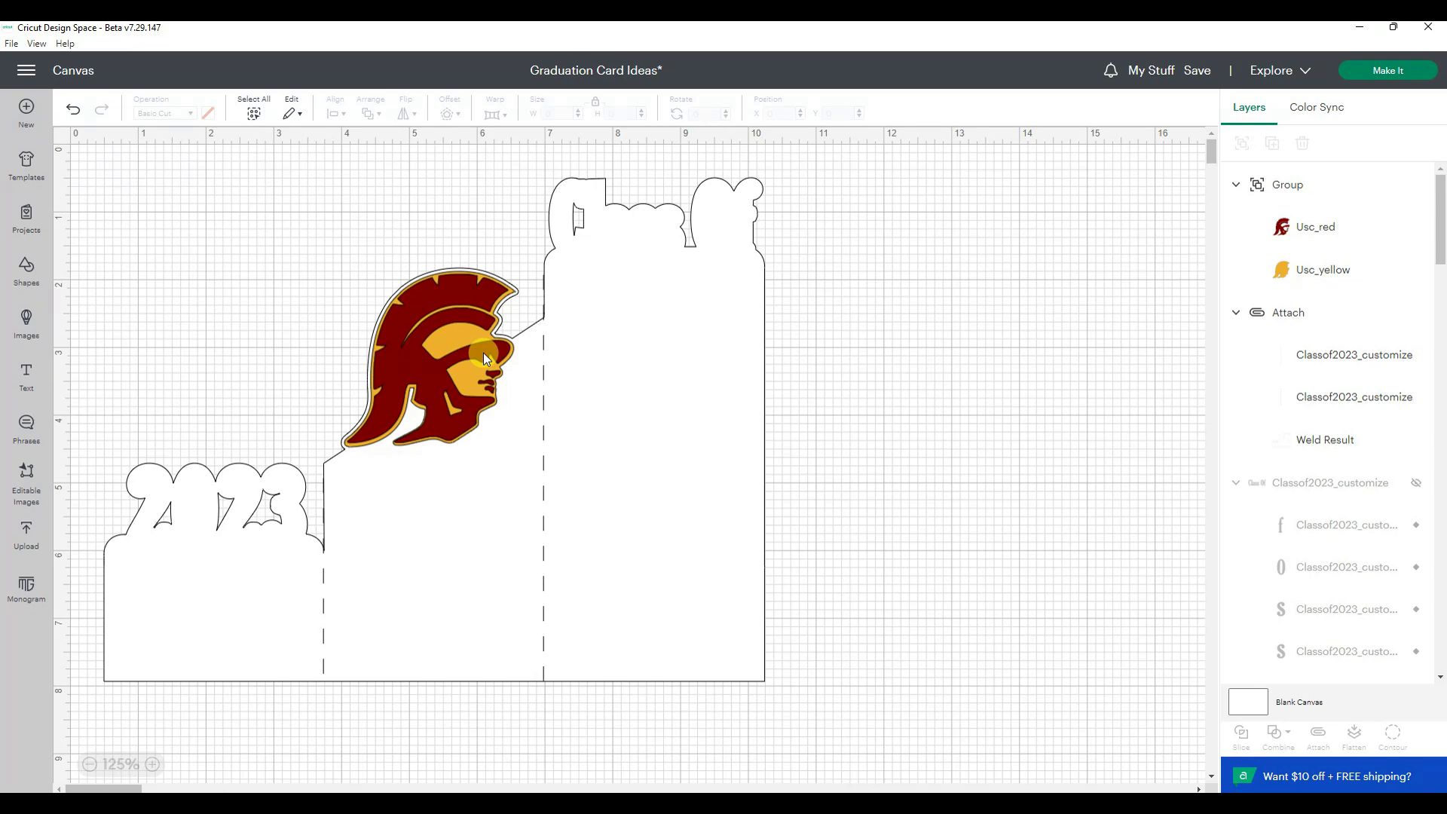
Duplicate the red and yellow helmet group.
{"action": "left_click", "coordinate": [464, 327]}
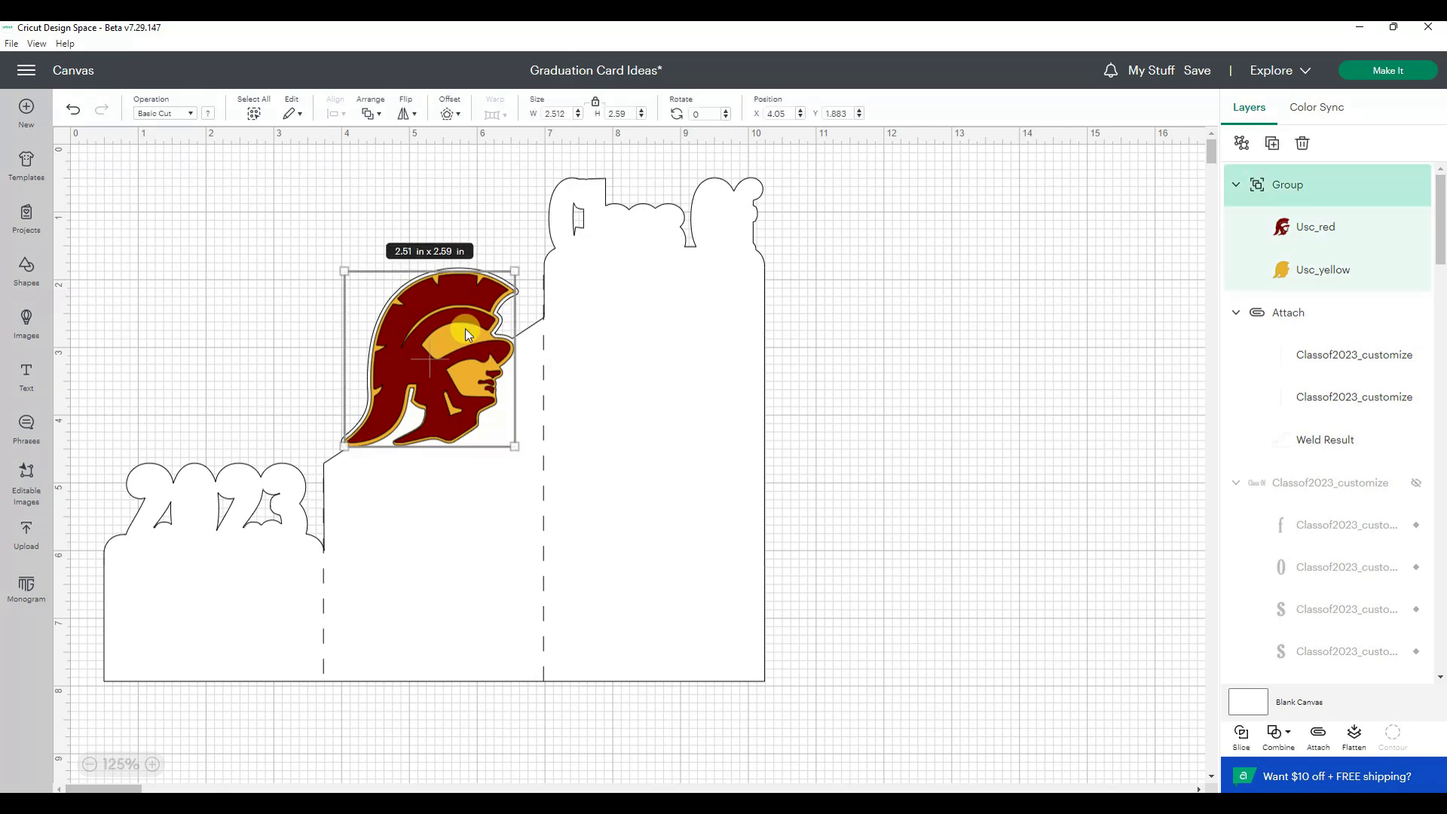
{"action": "right_click", "coordinate": [464, 329]}
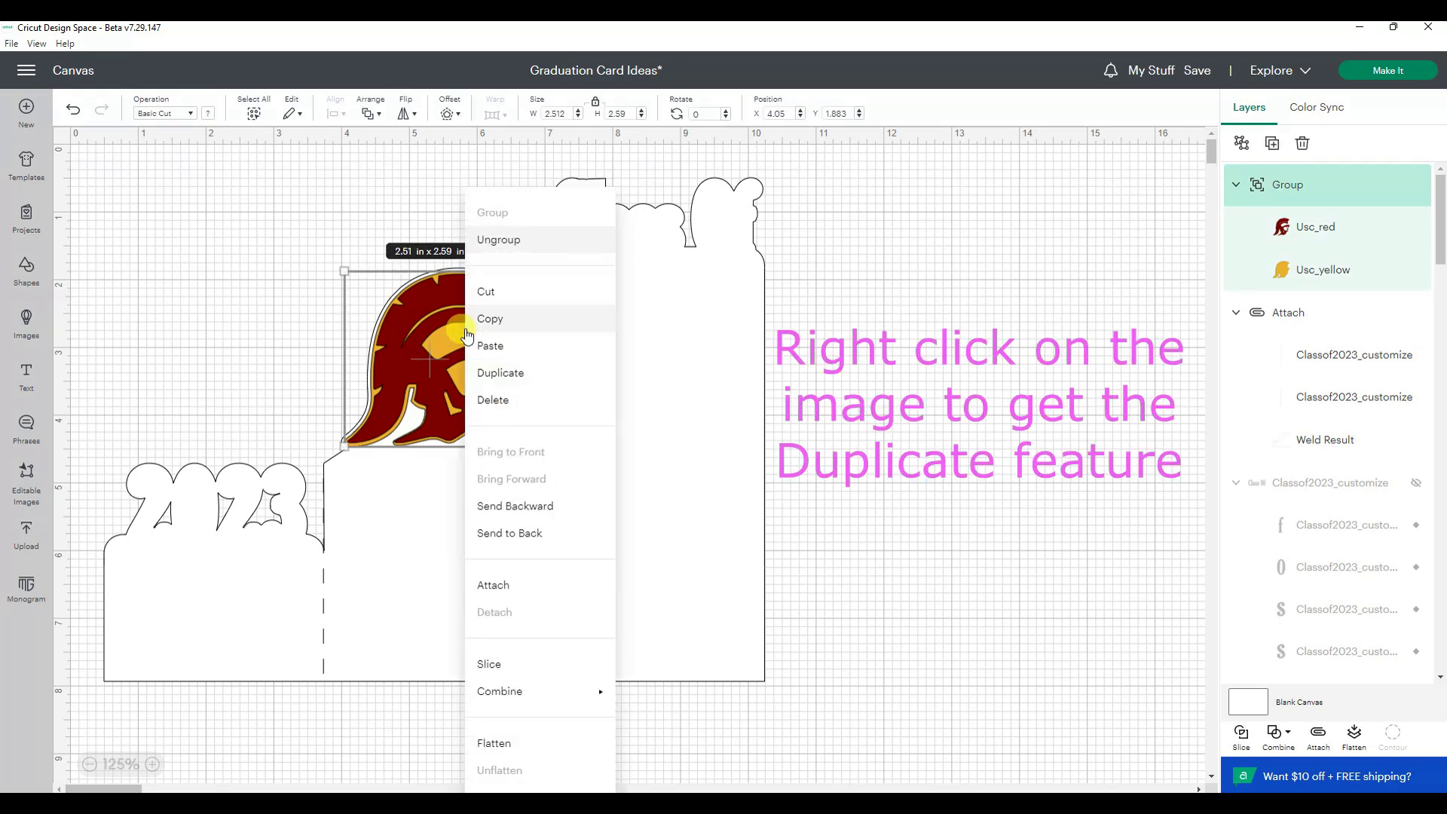
{"action": "left_click", "coordinate": [501, 374]}
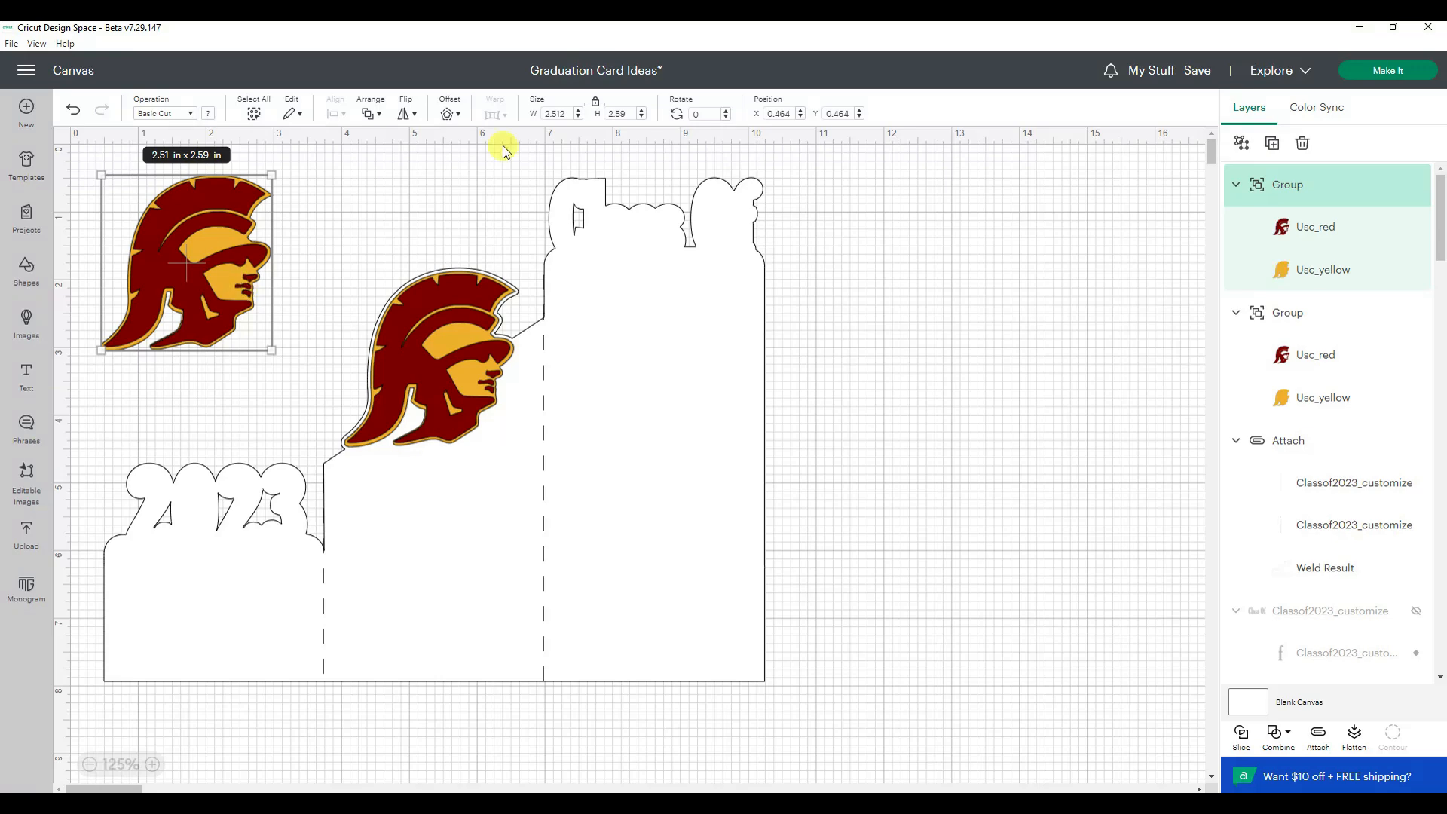
Flip the helmet copy horizontally and place it above the 2023 panel, beside the original helmet.
{"action": "left_click", "coordinate": [402, 115]}
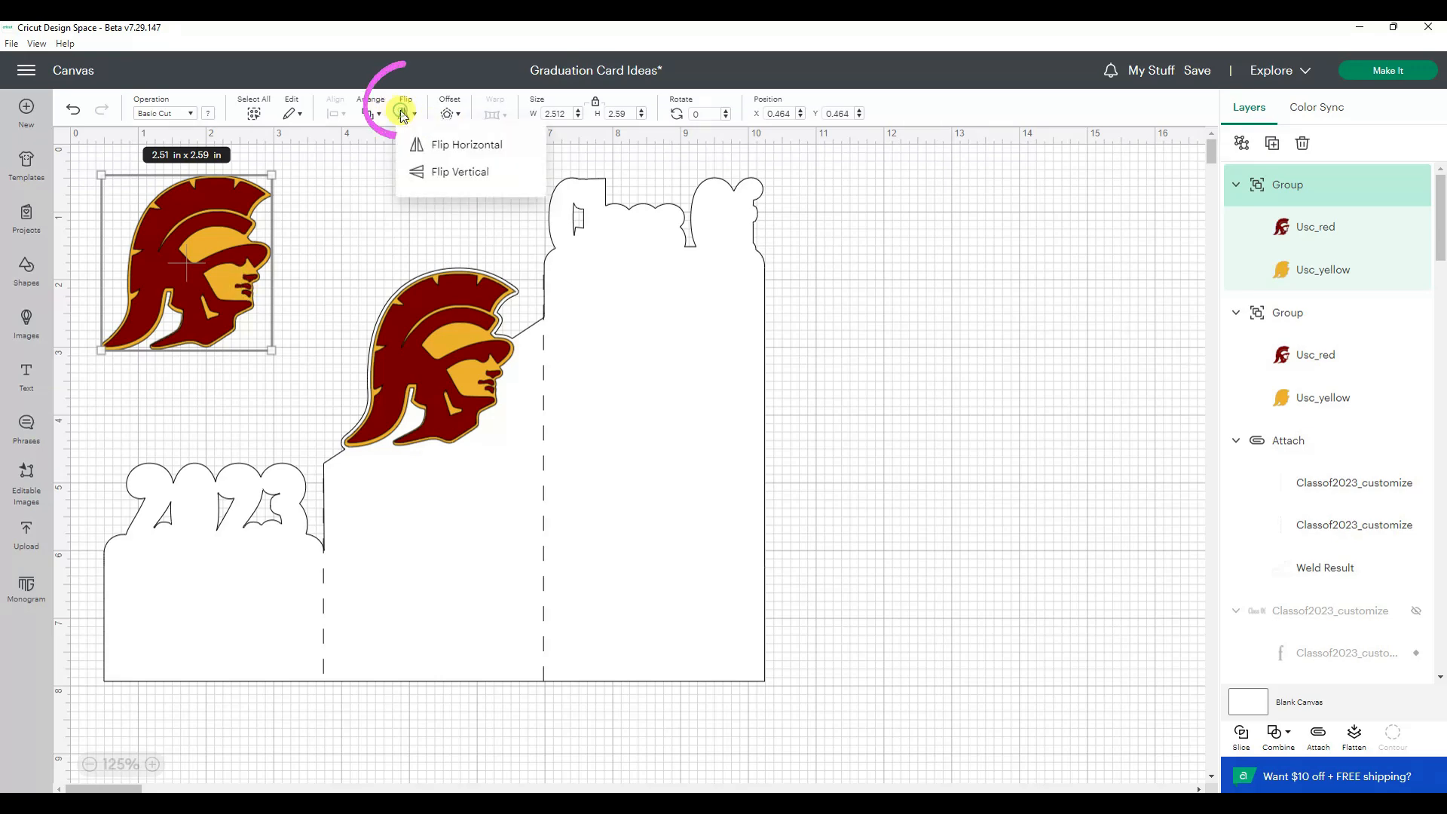
{"action": "left_click", "coordinate": [426, 143]}
{"action": "left_click_drag", "start_coordinate": [224, 300], "coordinate": [255, 389]}
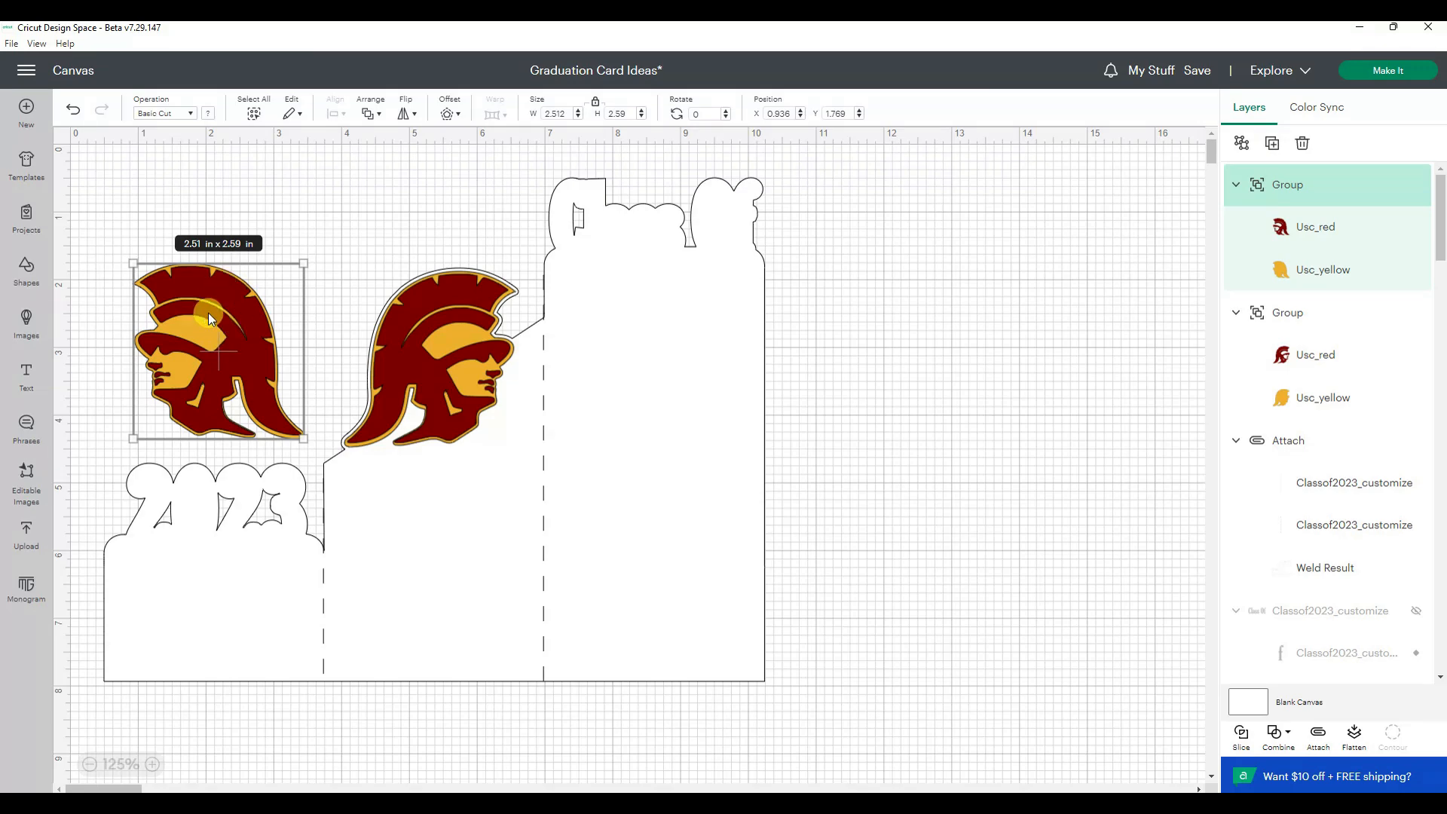
Unhide the Class Of lettering, the 2023 lettering and the two yellow Classof2023_customize panels.
{"action": "left_click", "coordinate": [1323, 619]}
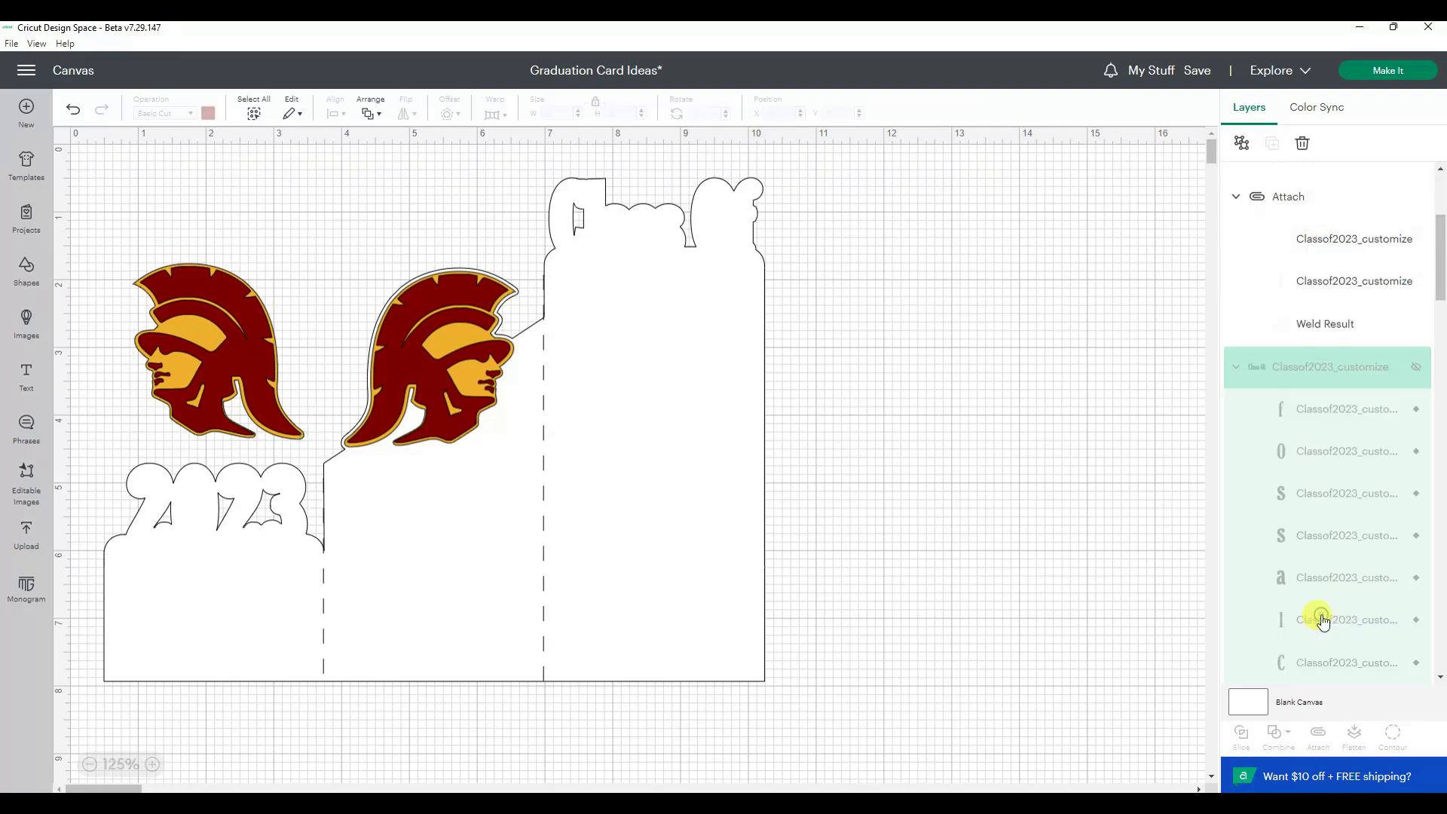
{"action": "left_click", "coordinate": [1415, 369]}
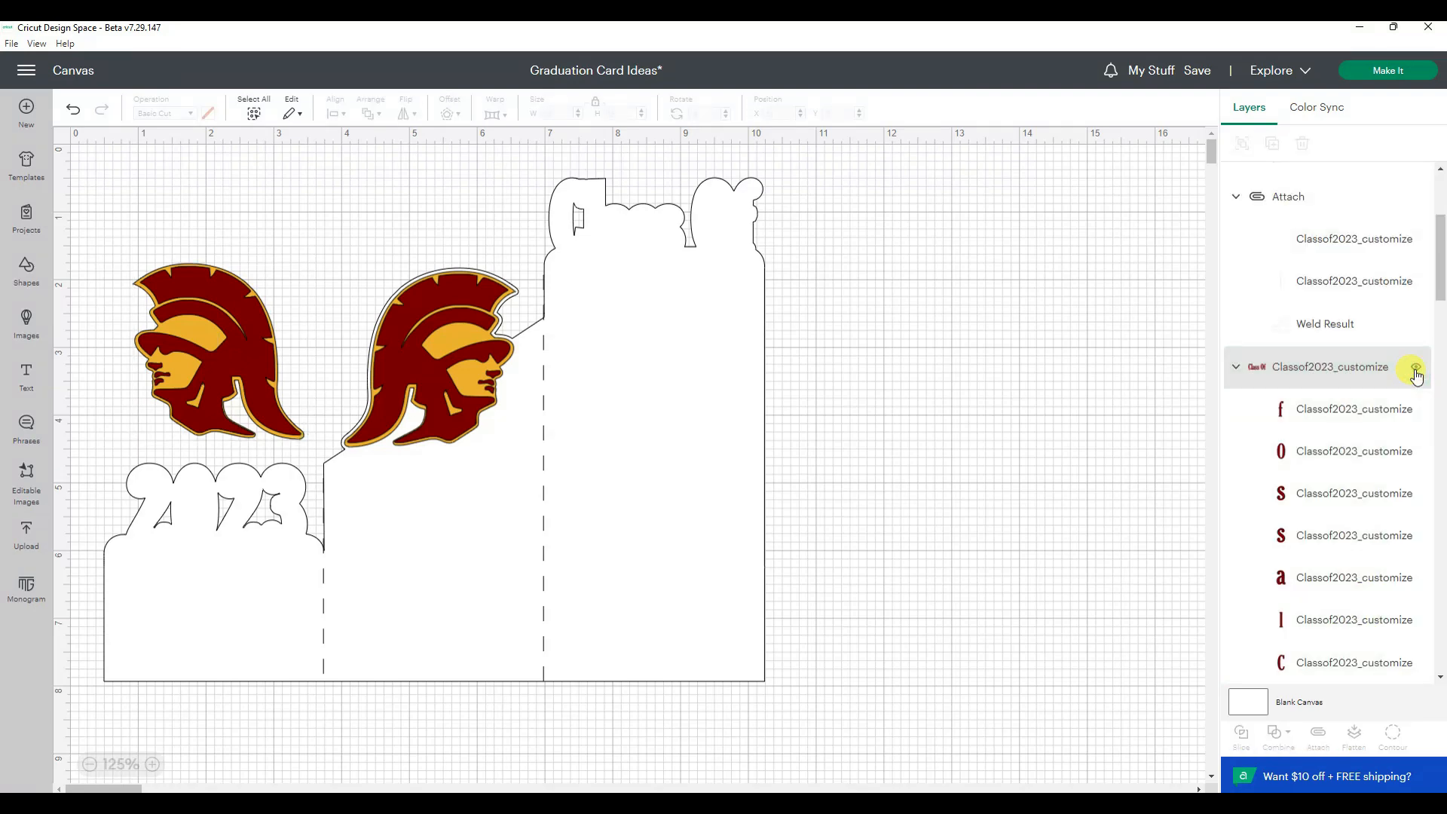
{"action": "left_click", "coordinate": [1409, 370]}
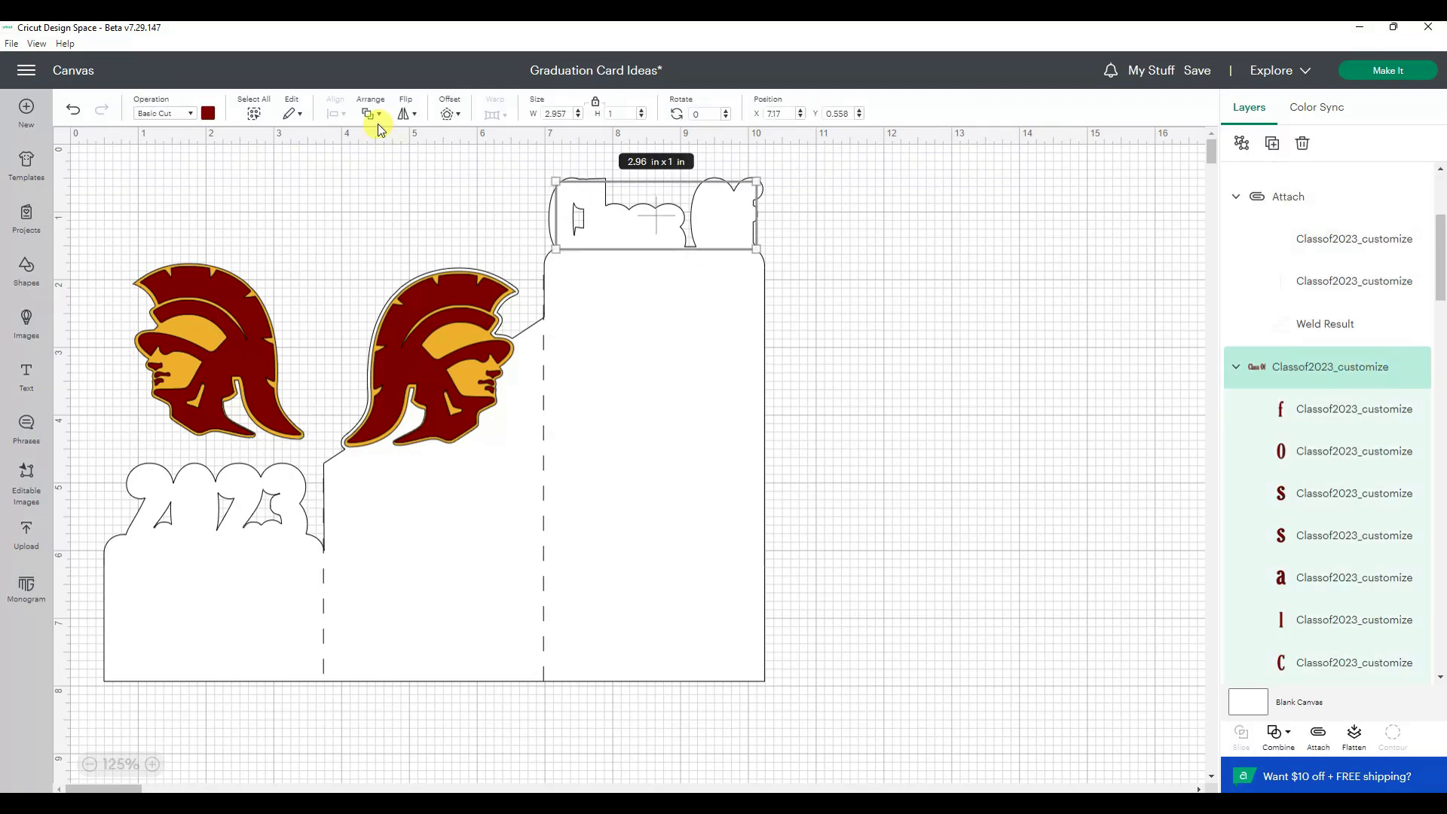
{"action": "scroll", "coordinate": [1329, 339], "scroll_direction": "down", "scroll_amount": 5}
{"action": "left_click", "coordinate": [1411, 335]}
{"action": "left_click", "coordinate": [1404, 591]}
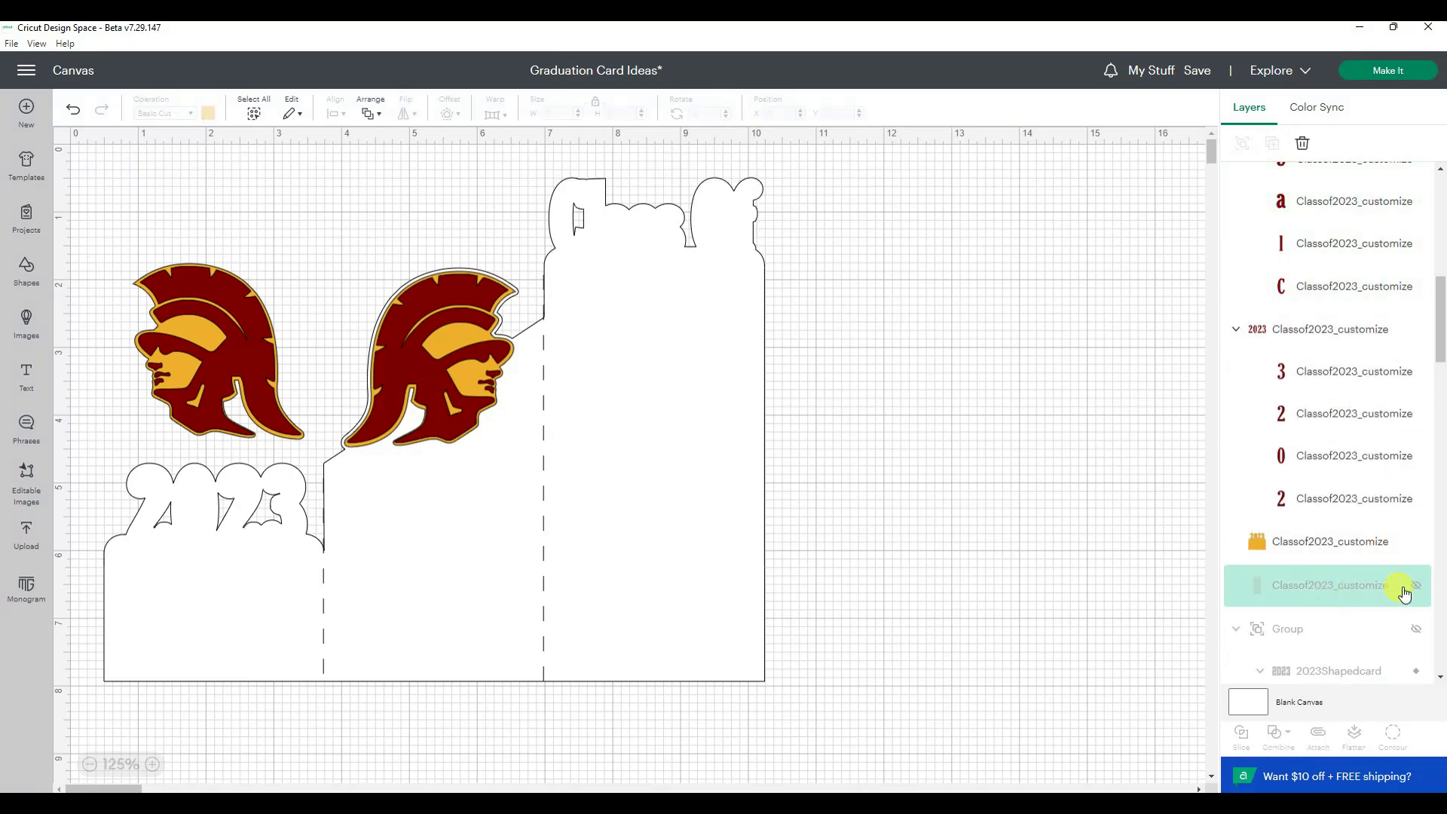
Bring the tall yellow Class Of panel and the short yellow 2023 panel in front of the card base.
{"action": "left_click", "coordinate": [1382, 589]}
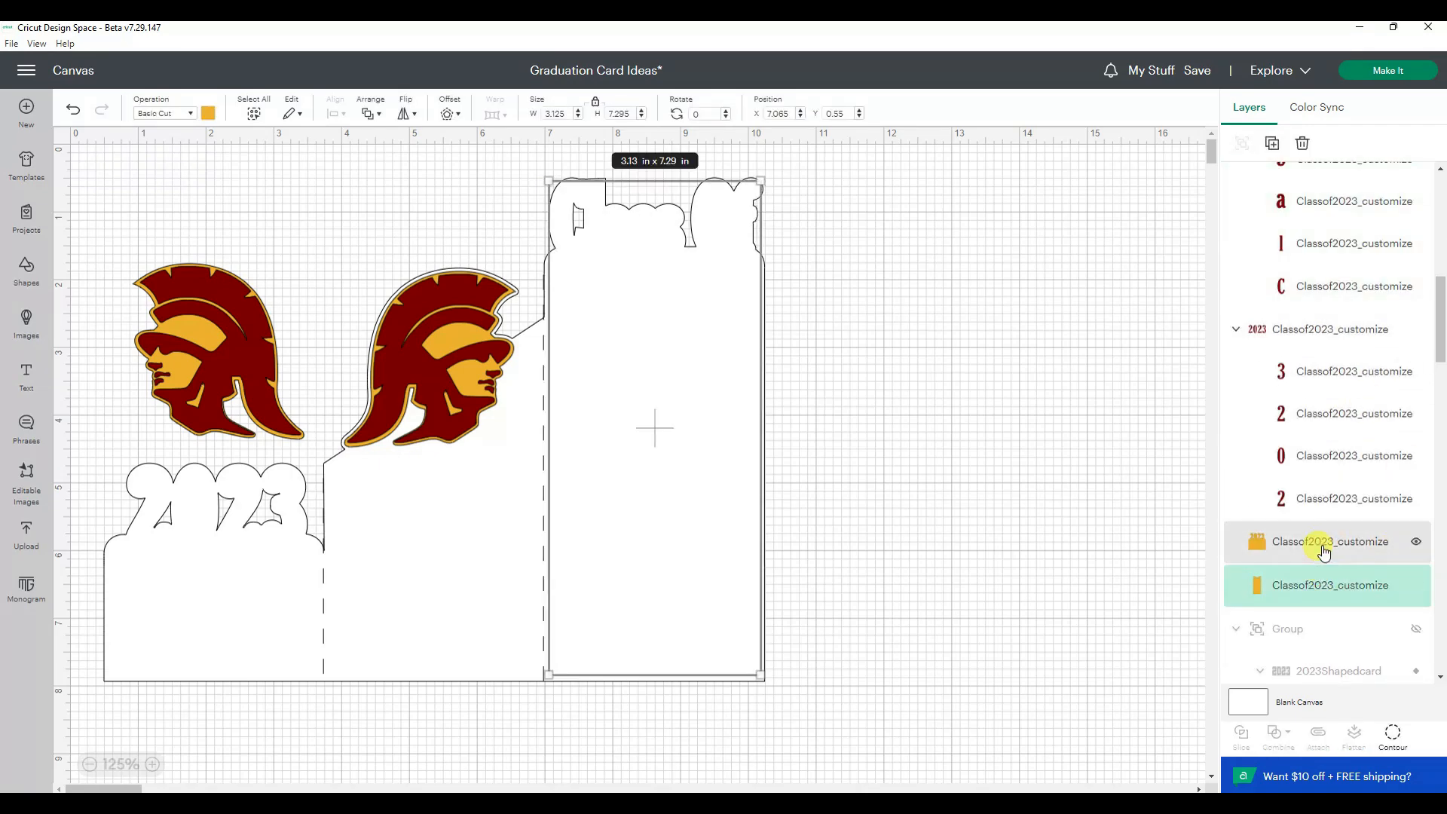
{"action": "left_click", "coordinate": [376, 117]}
{"action": "left_click", "coordinate": [399, 169]}
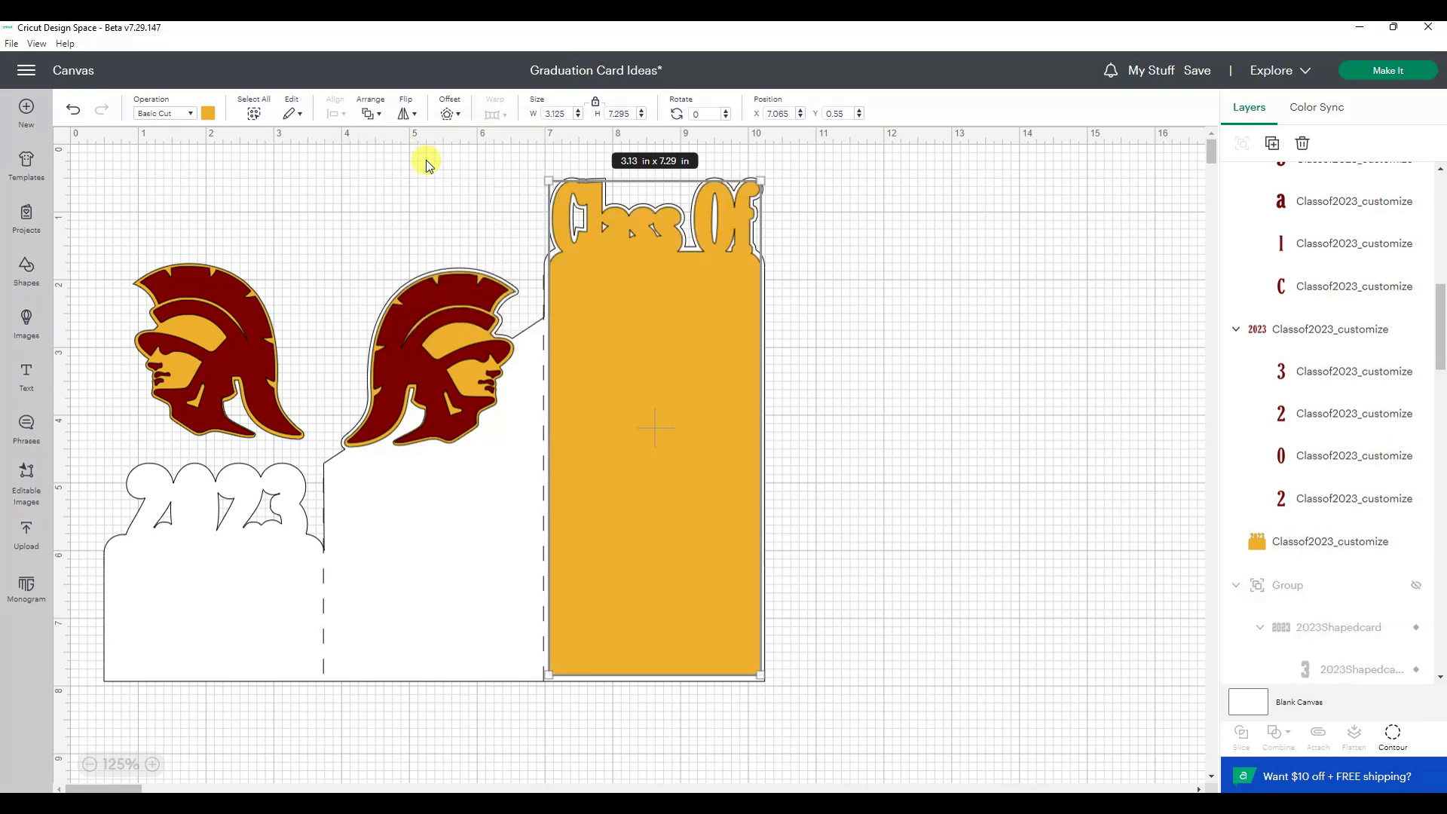
{"action": "left_click", "coordinate": [1343, 558]}
{"action": "left_click", "coordinate": [376, 113]}
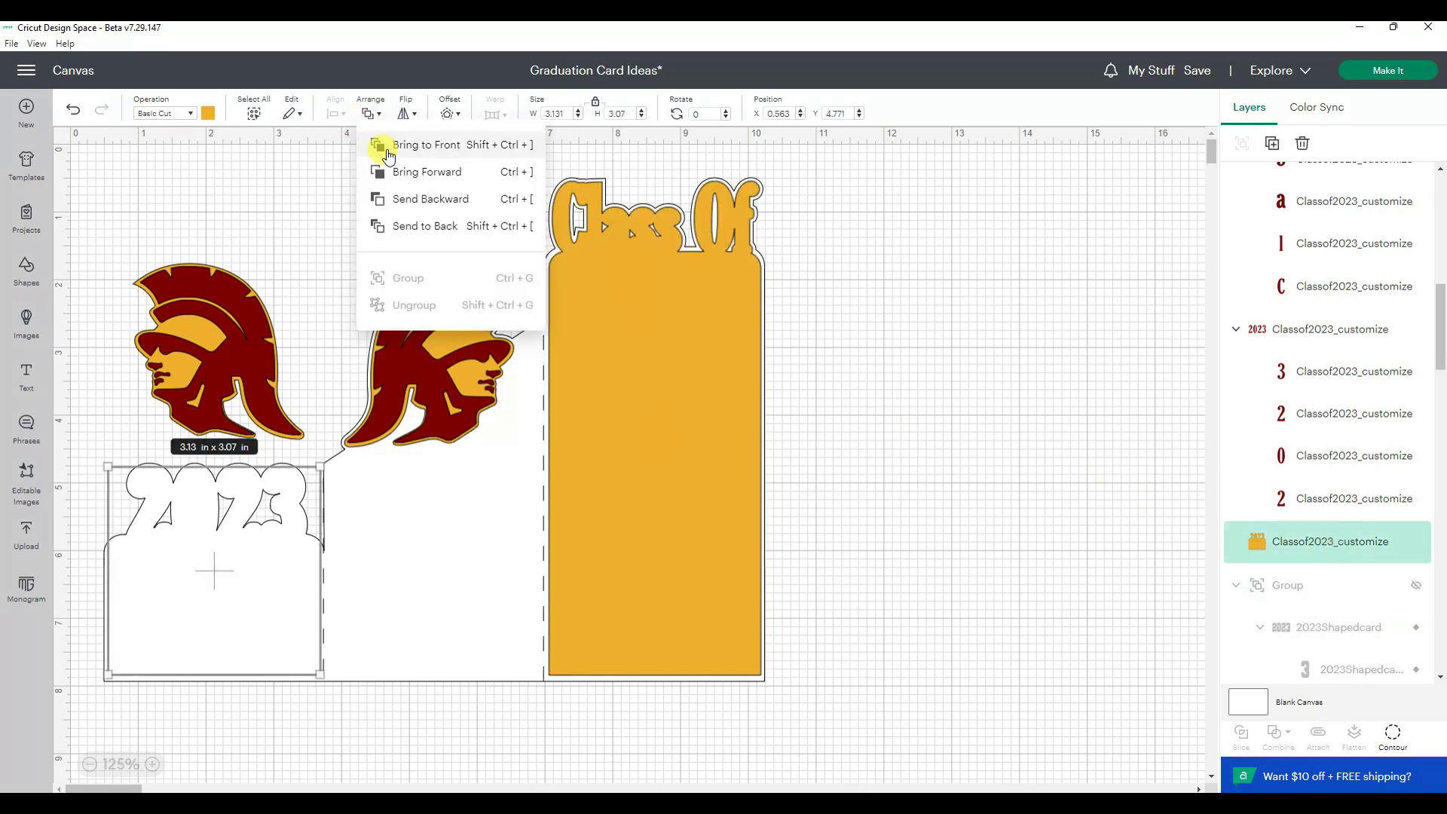
{"action": "left_click", "coordinate": [379, 145]}
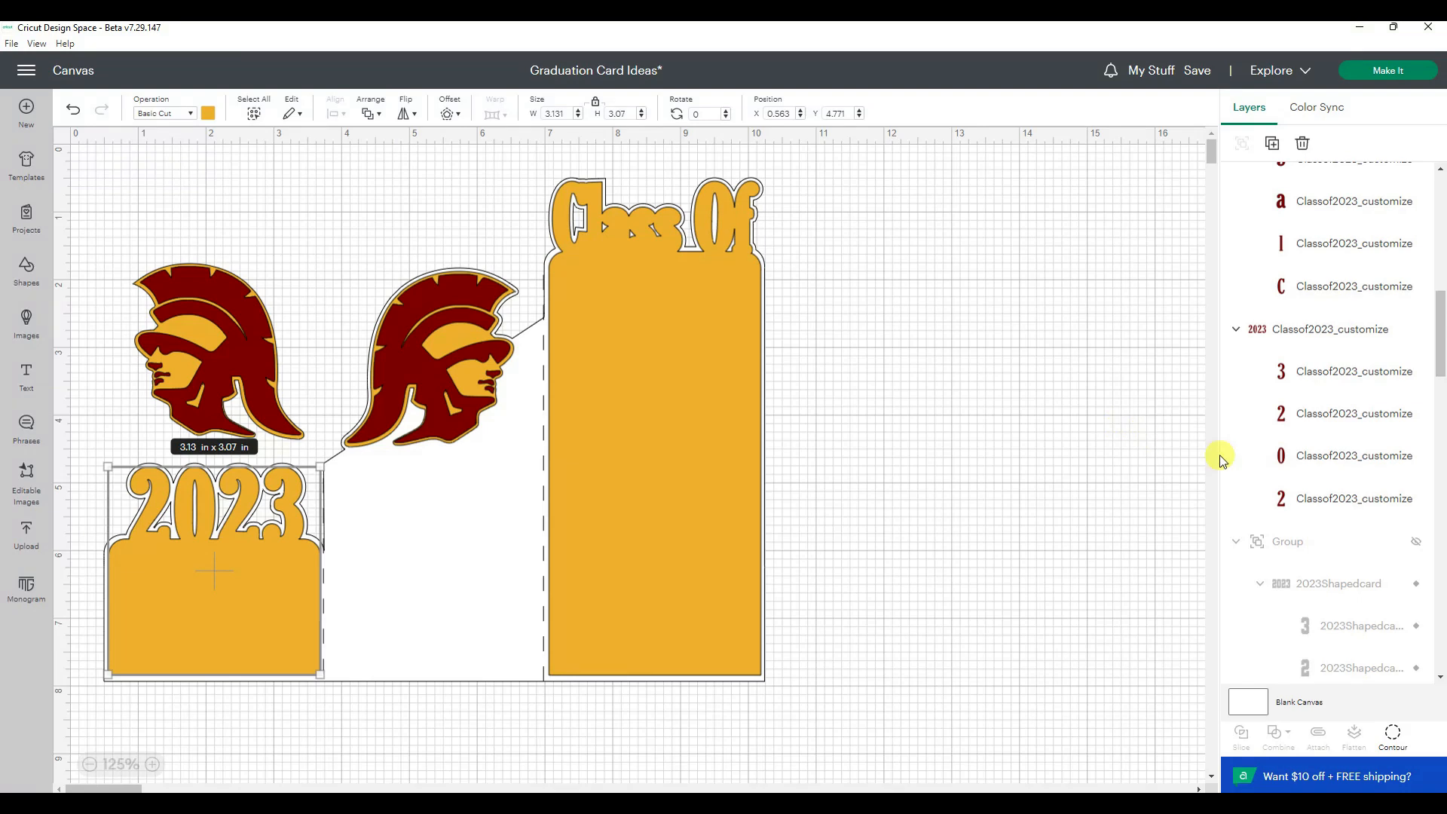
Bring the dark red 2023 and Class Of lettering groups to the front of their yellow panels.
{"action": "left_click", "coordinate": [1326, 333]}
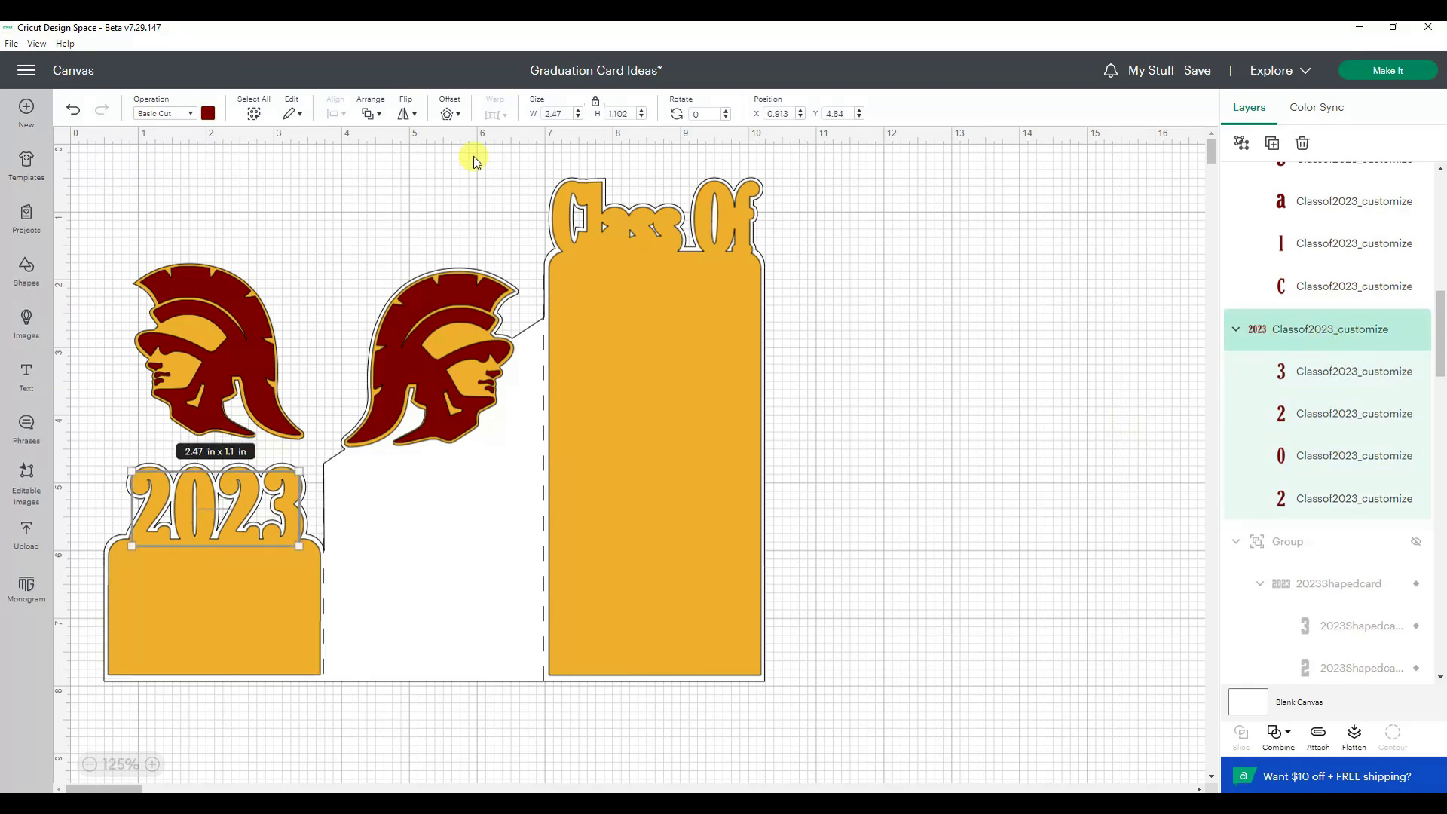
{"action": "left_click", "coordinate": [376, 118]}
{"action": "left_click", "coordinate": [380, 143]}
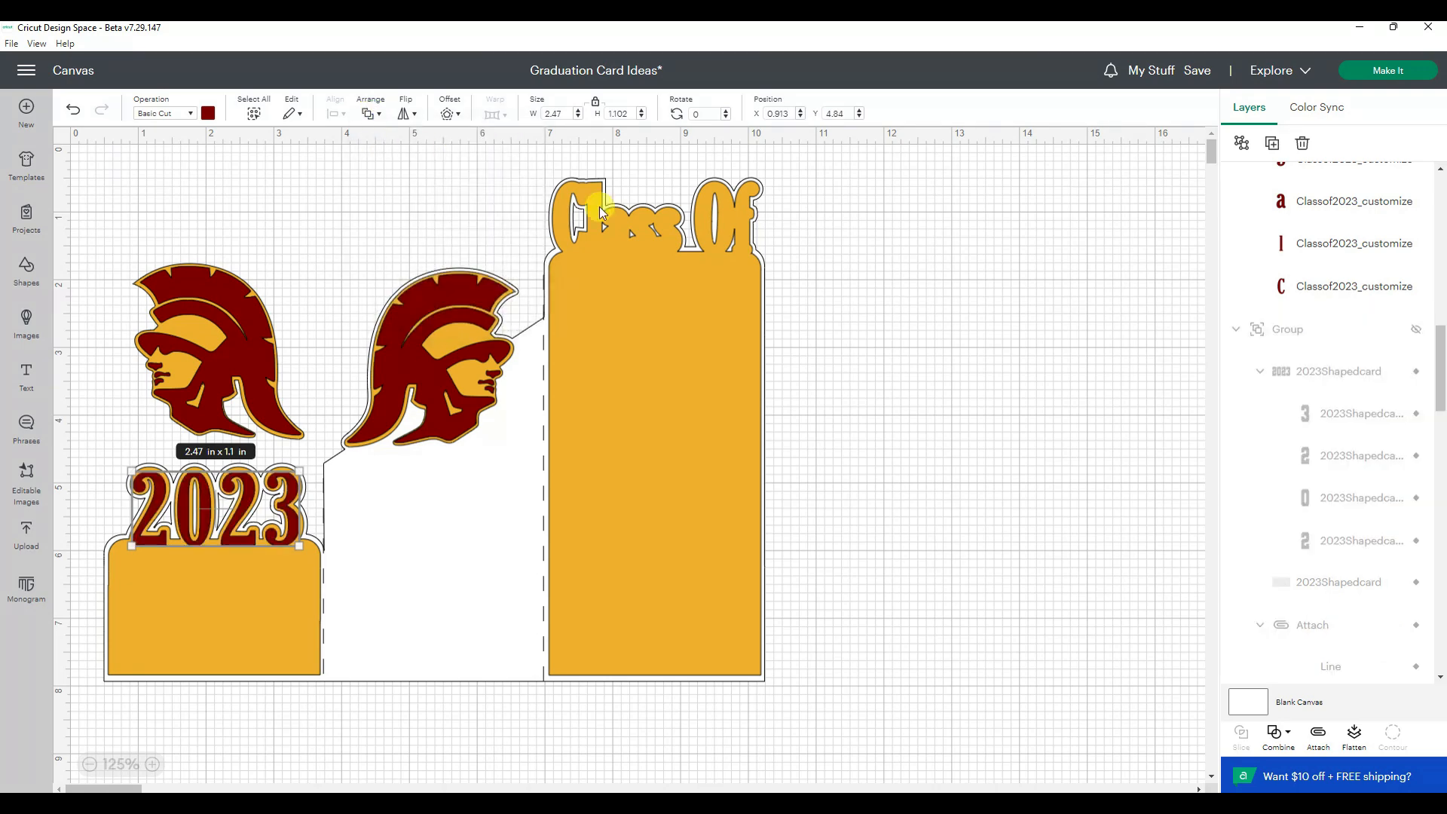
{"action": "left_click", "coordinate": [1346, 337]}
{"action": "scroll", "coordinate": [1346, 337], "scroll_direction": "up", "scroll_amount": 6}
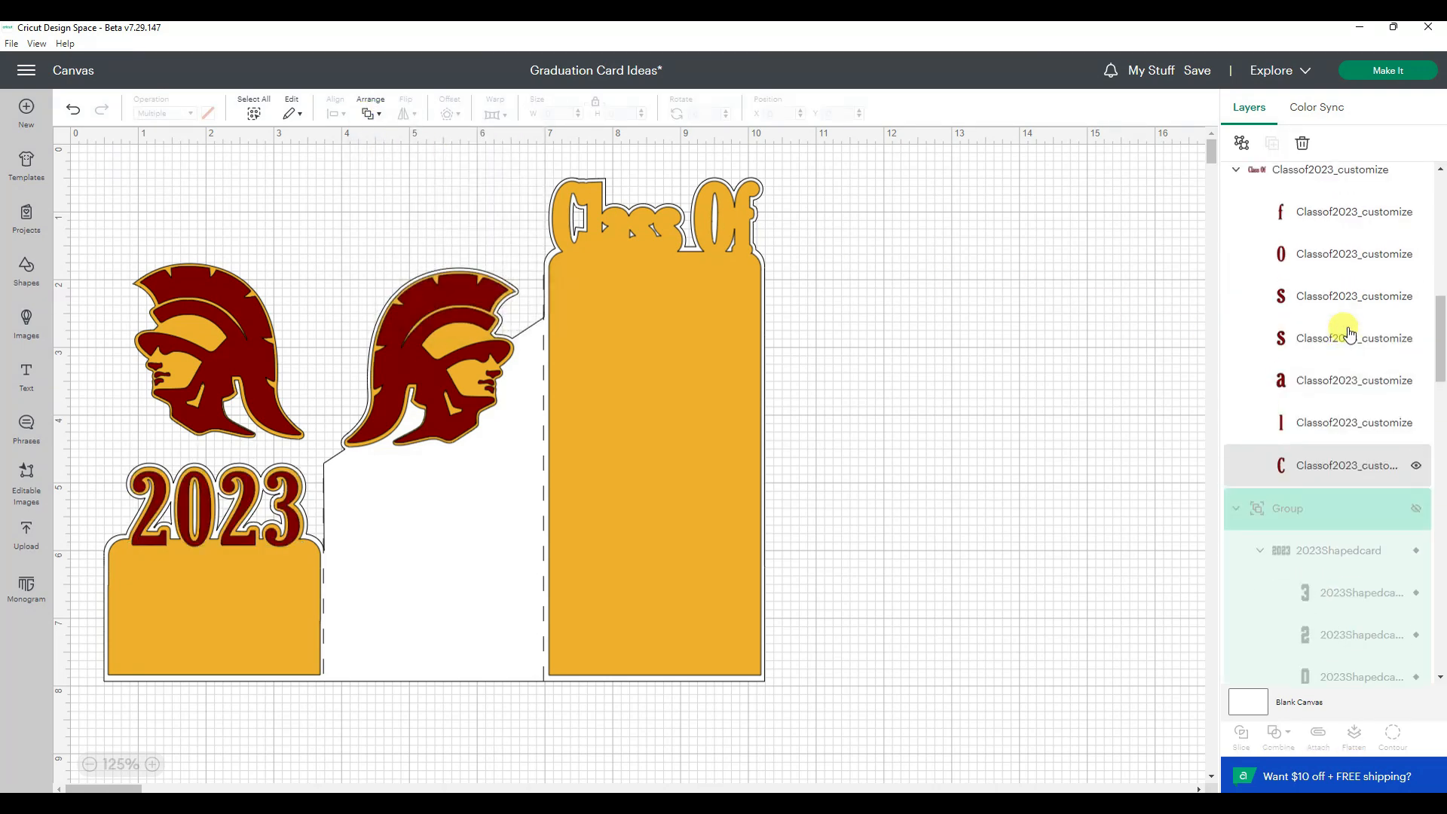
{"action": "left_click", "coordinate": [1348, 395]}
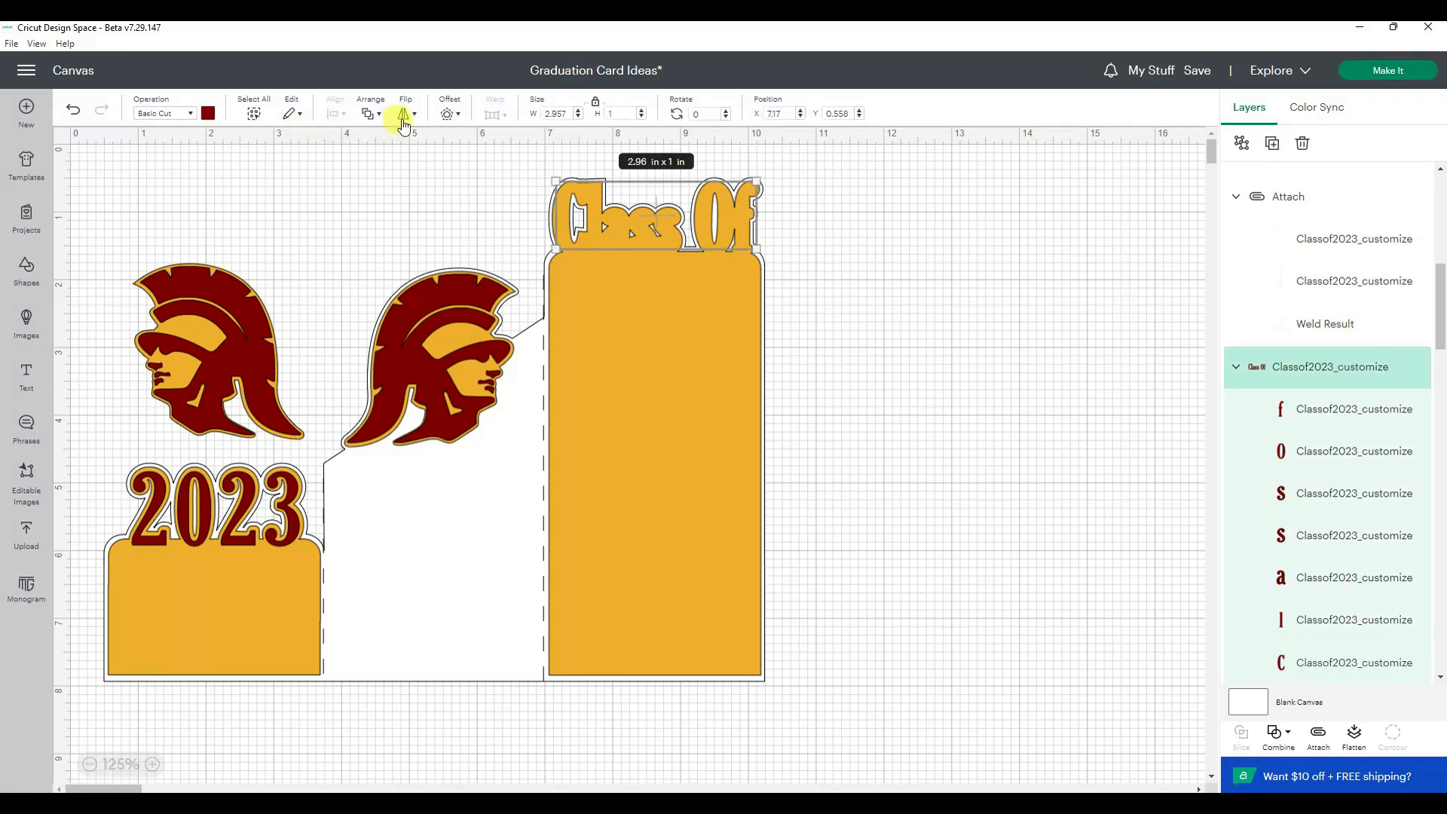
{"action": "left_click", "coordinate": [374, 113]}
{"action": "left_click", "coordinate": [382, 148]}
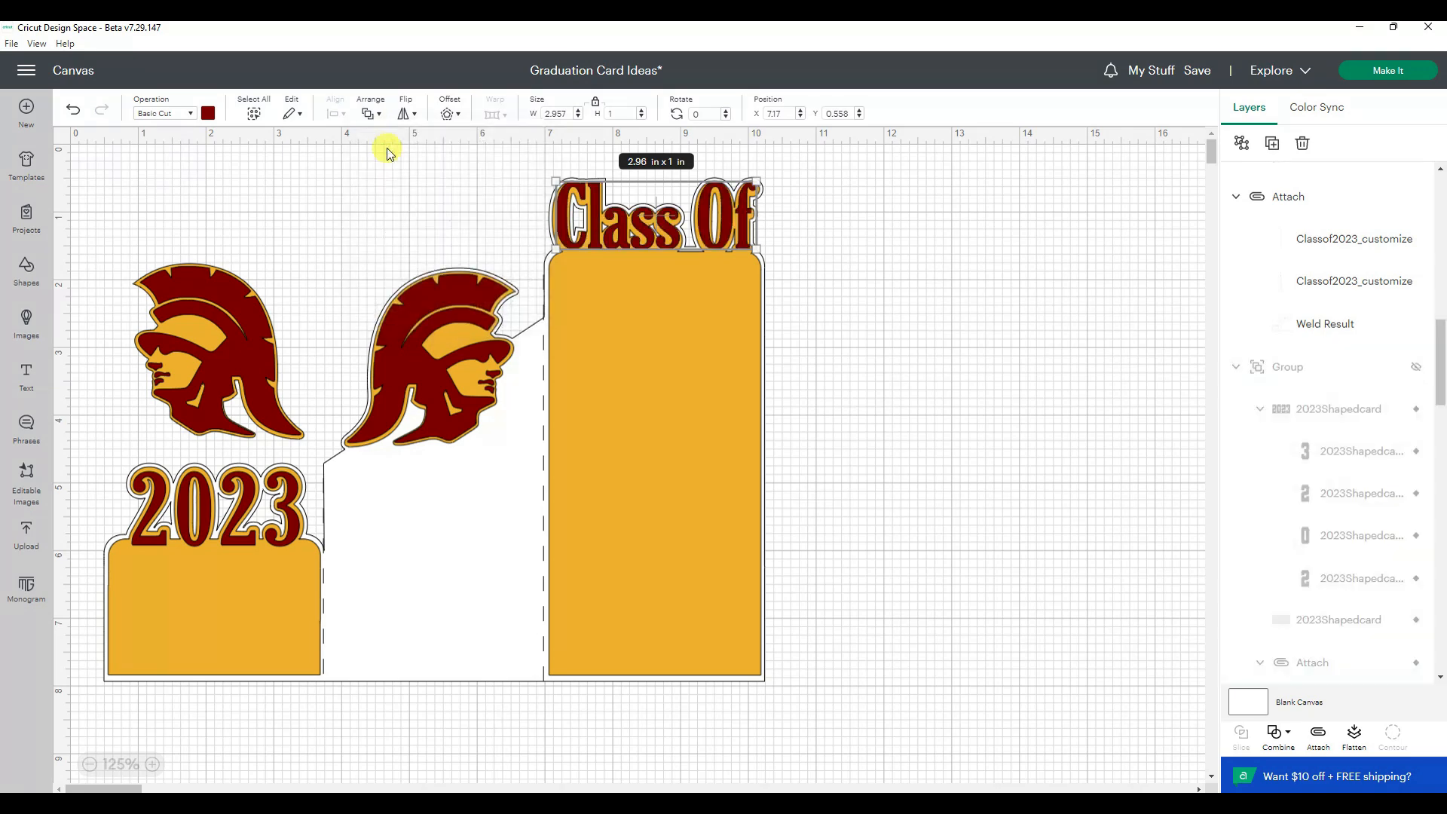
Save the Graduation Card Ideas project under its existing name.
{"action": "left_click", "coordinate": [925, 255]}
{"action": "left_click", "coordinate": [1196, 70]}
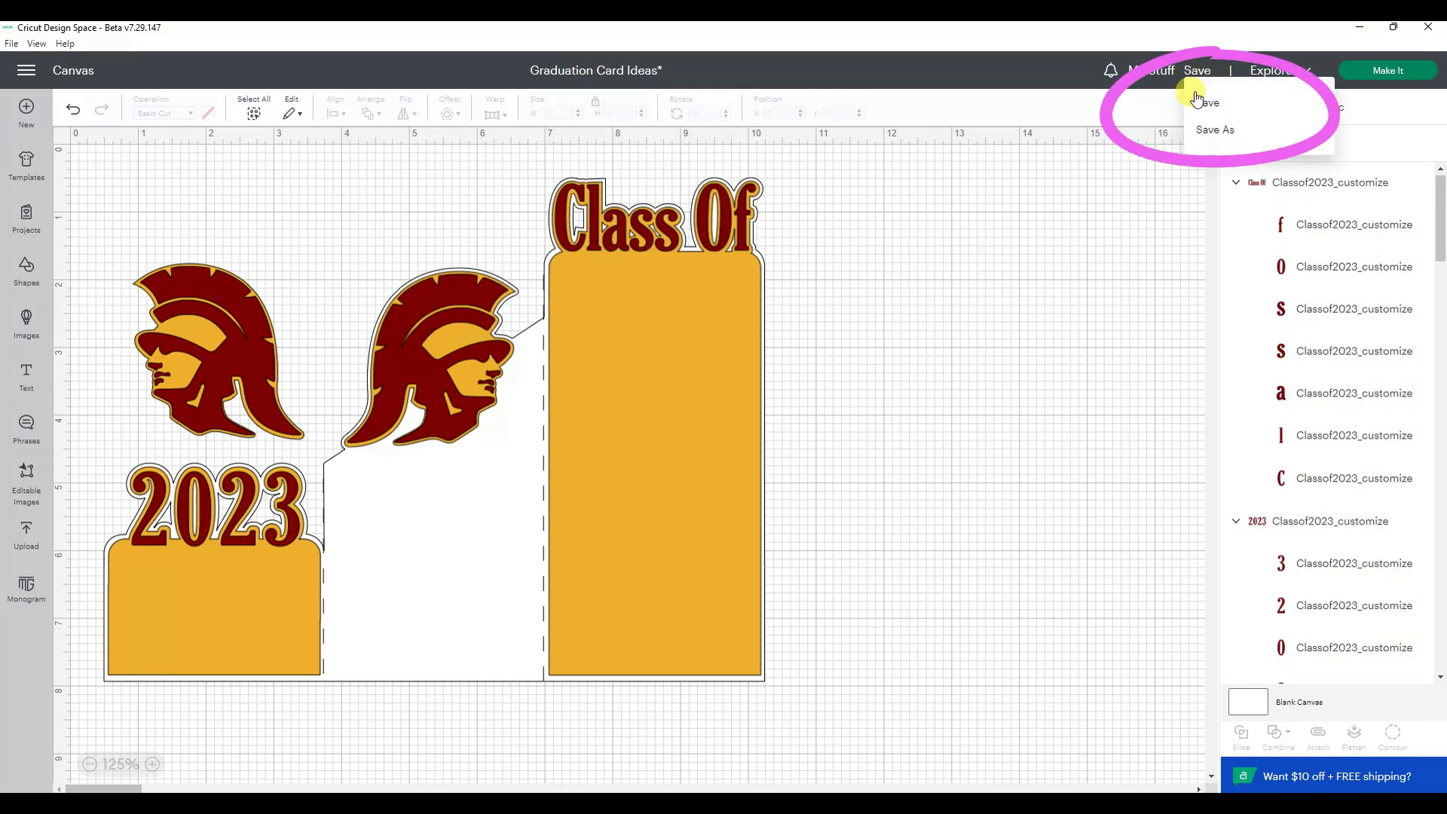
{"action": "left_click", "coordinate": [1202, 106]}
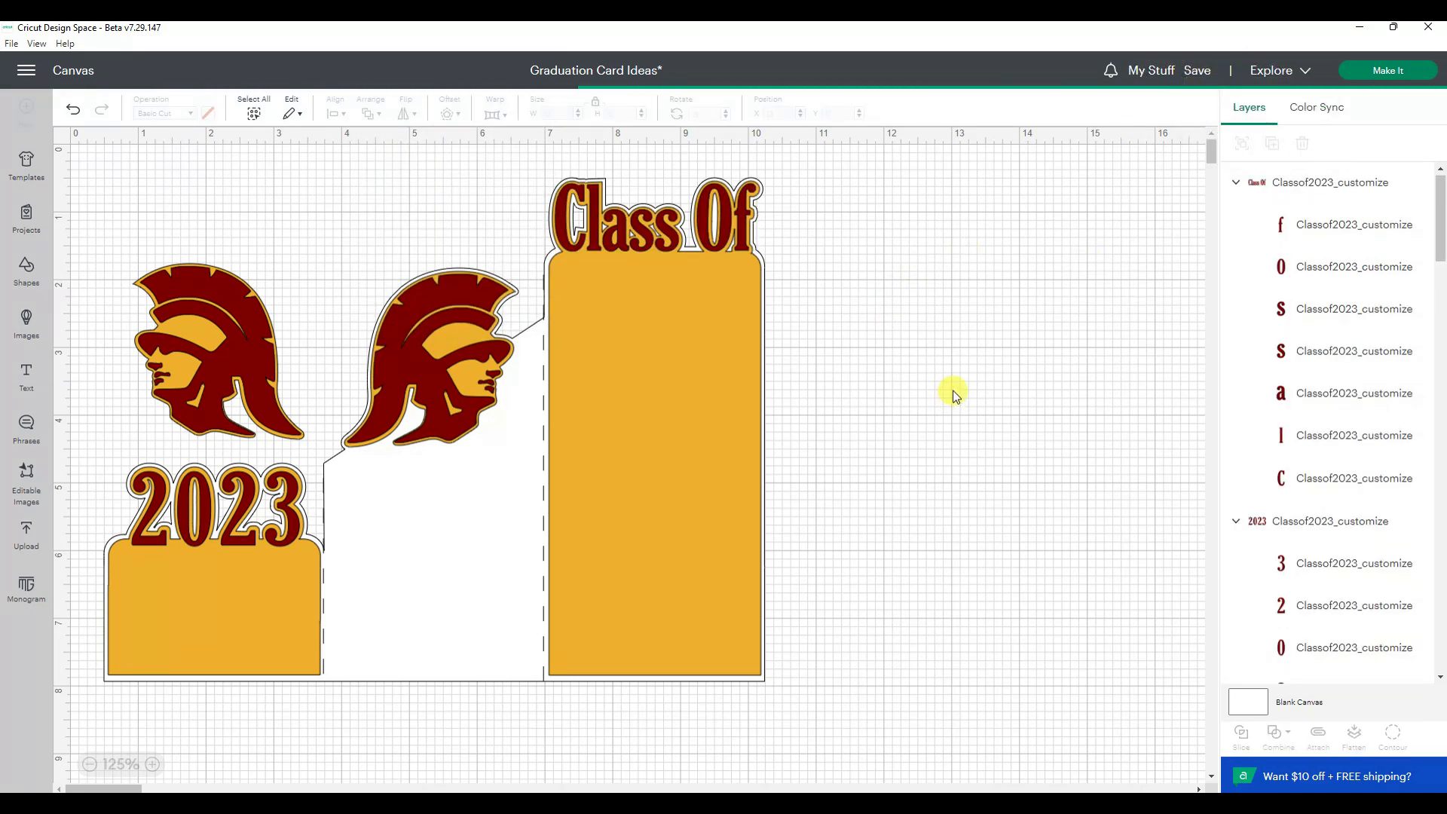